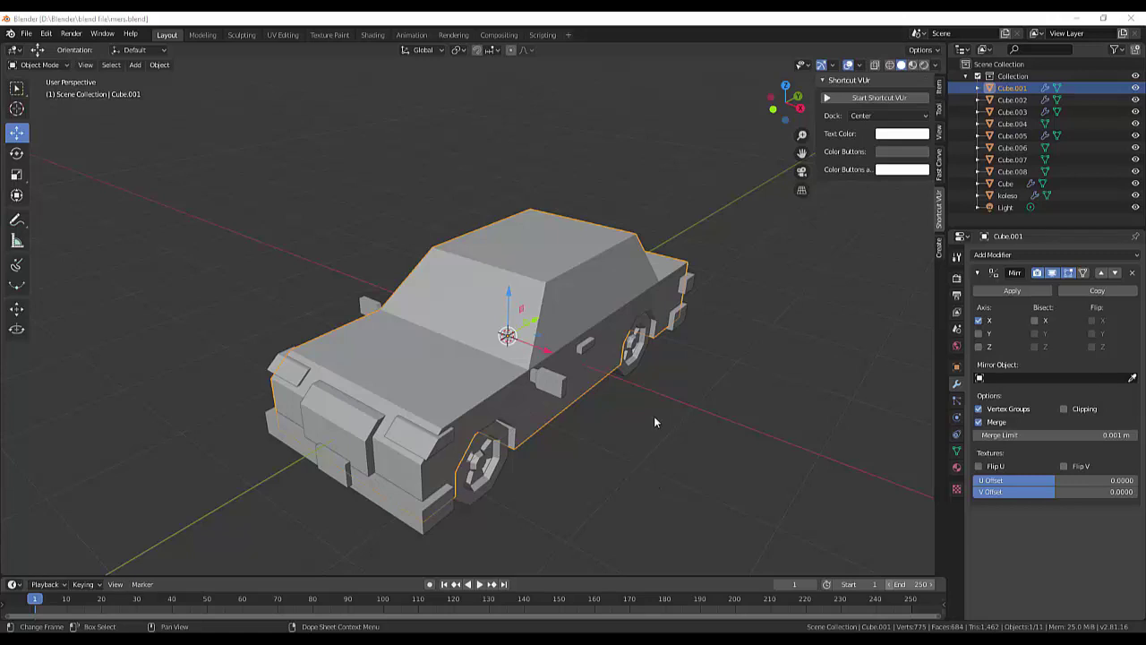
Step: Zoom and orbit around the low-poly car, then bring up the Add menu's Mesh list
scroll(652, 418, "down", 3)
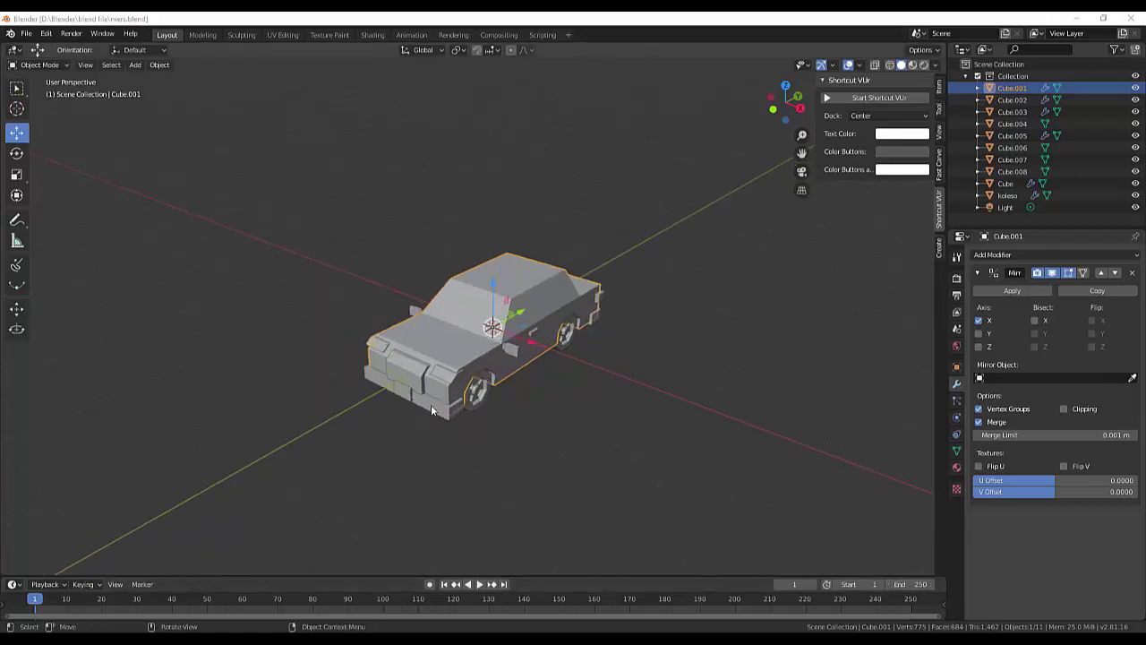
scroll(431, 409, "up", 3)
scroll(431, 409, "up", 3)
scroll(430, 409, "down", 1)
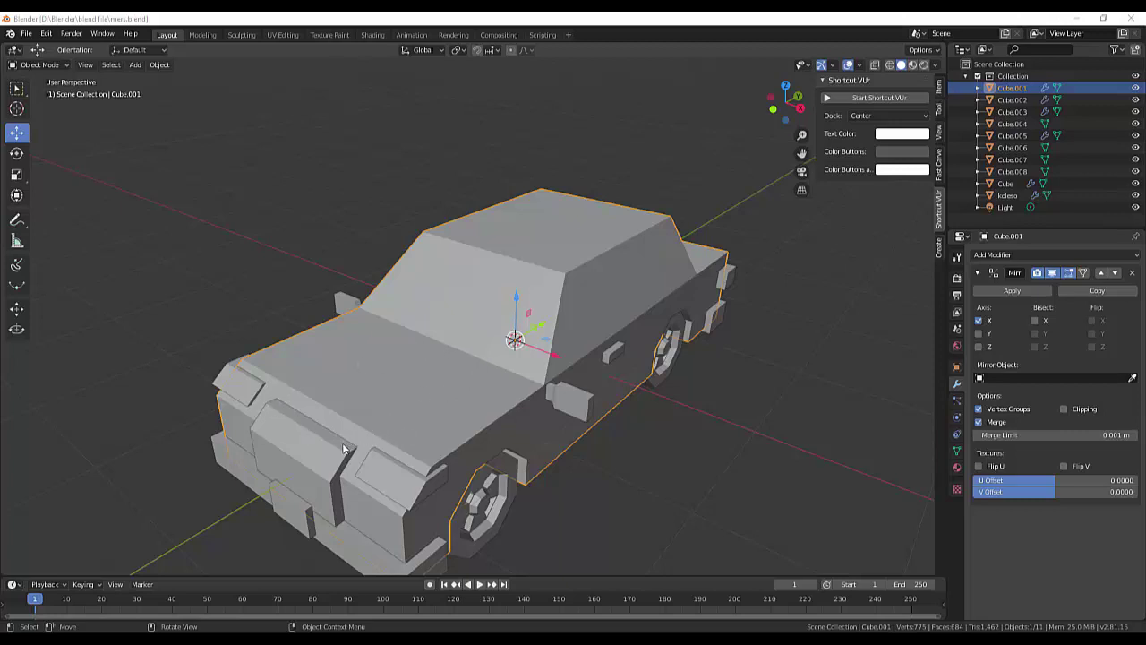
mouse_move(683, 441)
middle_mouse_down()
mouse_move(731, 431)
mouse_move(659, 451)
middle_mouse_up()
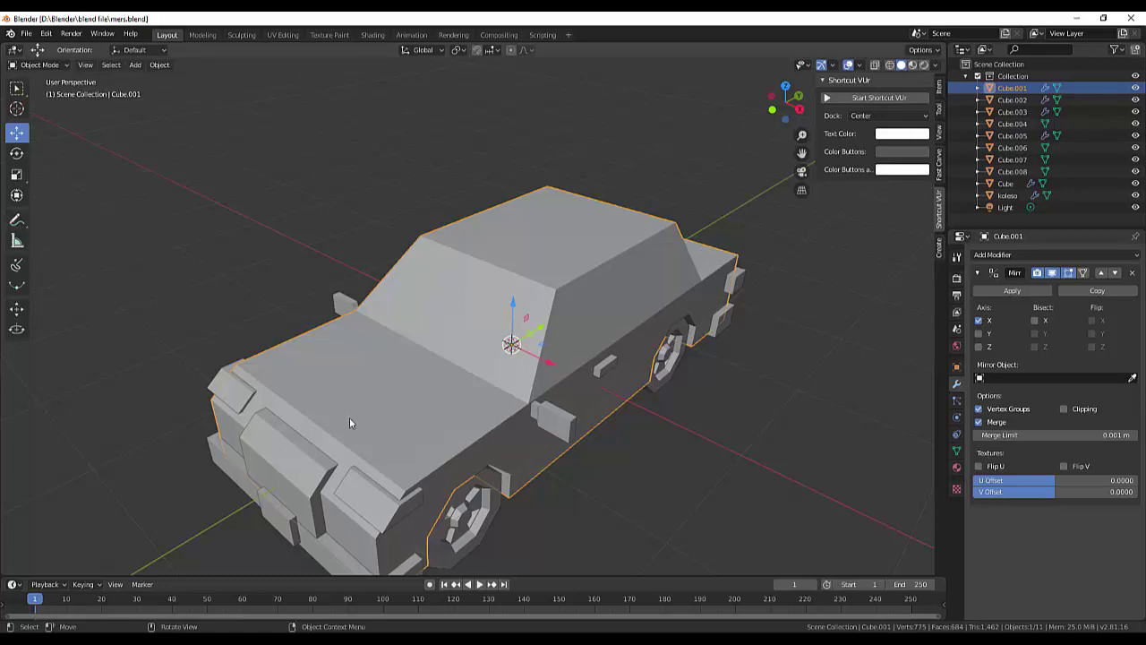
scroll(401, 394, "down", 2)
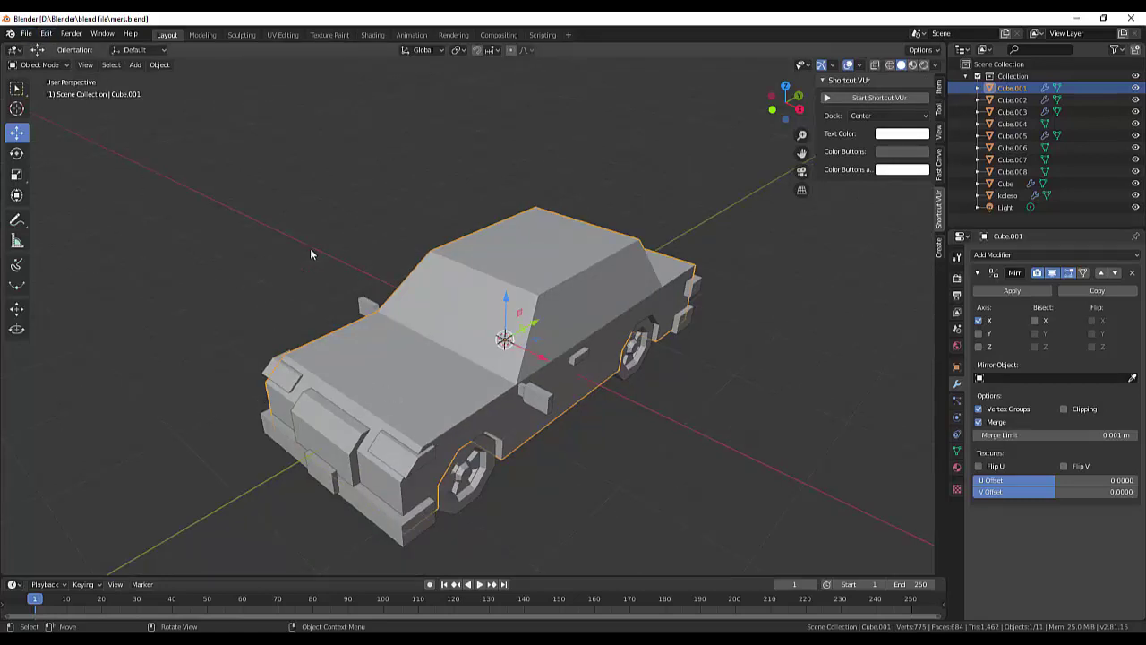
key("shift+a")
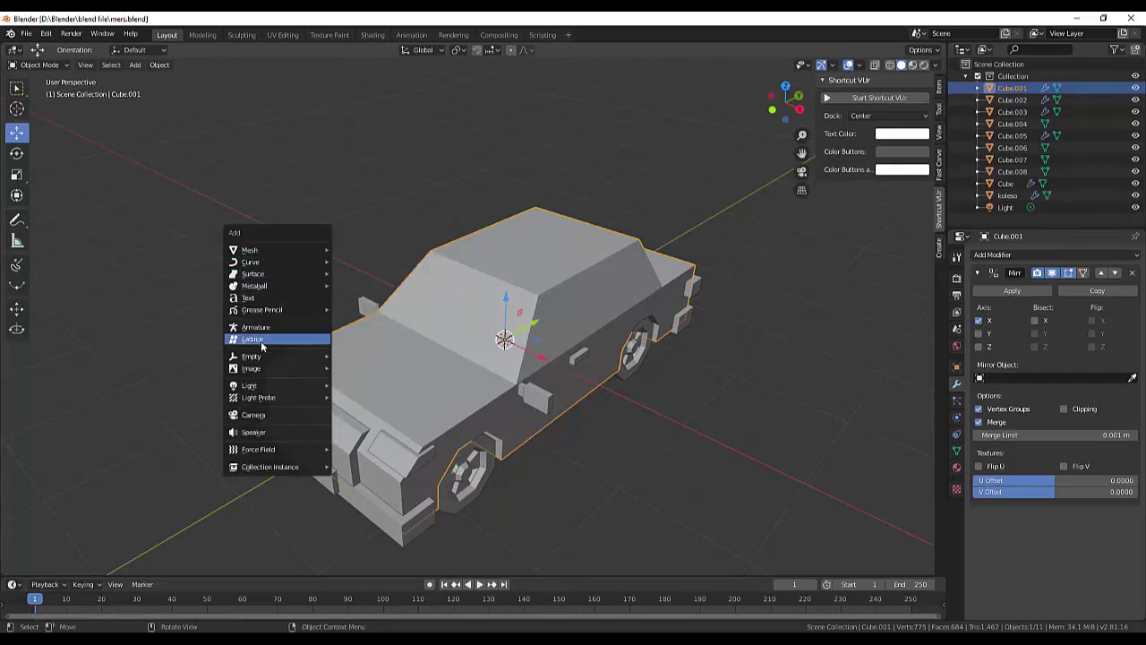
mouse_move(276, 249)
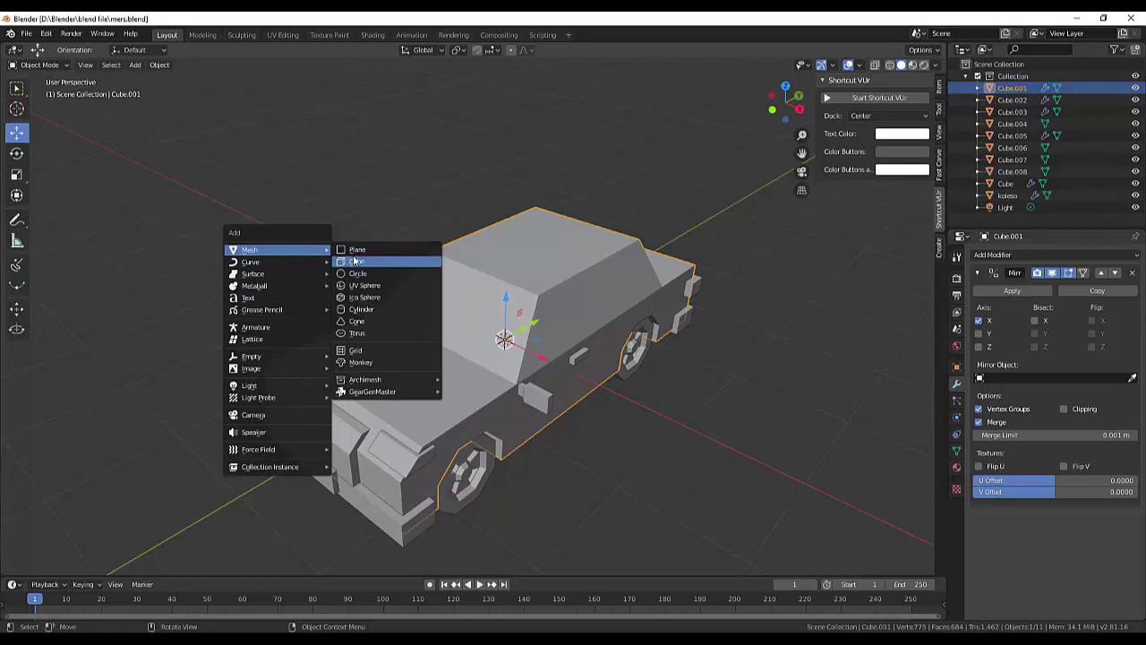
Step: Add a cube, move it over the car's front and shrink it to 0.465
left_click(356, 261)
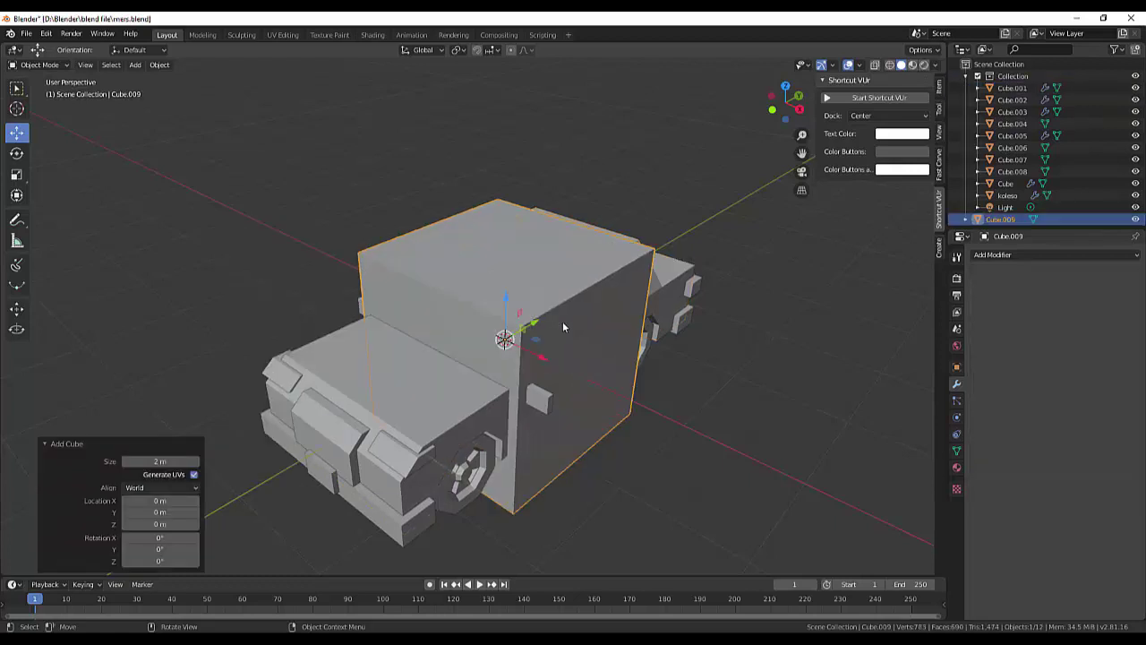
key("g")
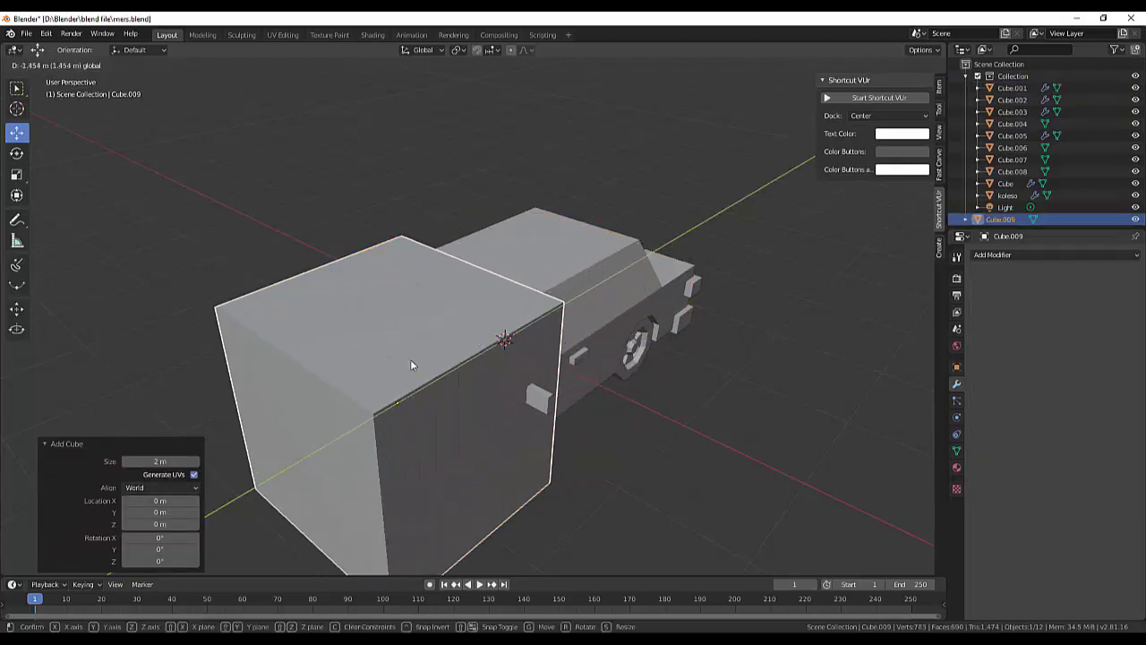
left_click(411, 364)
key("s")
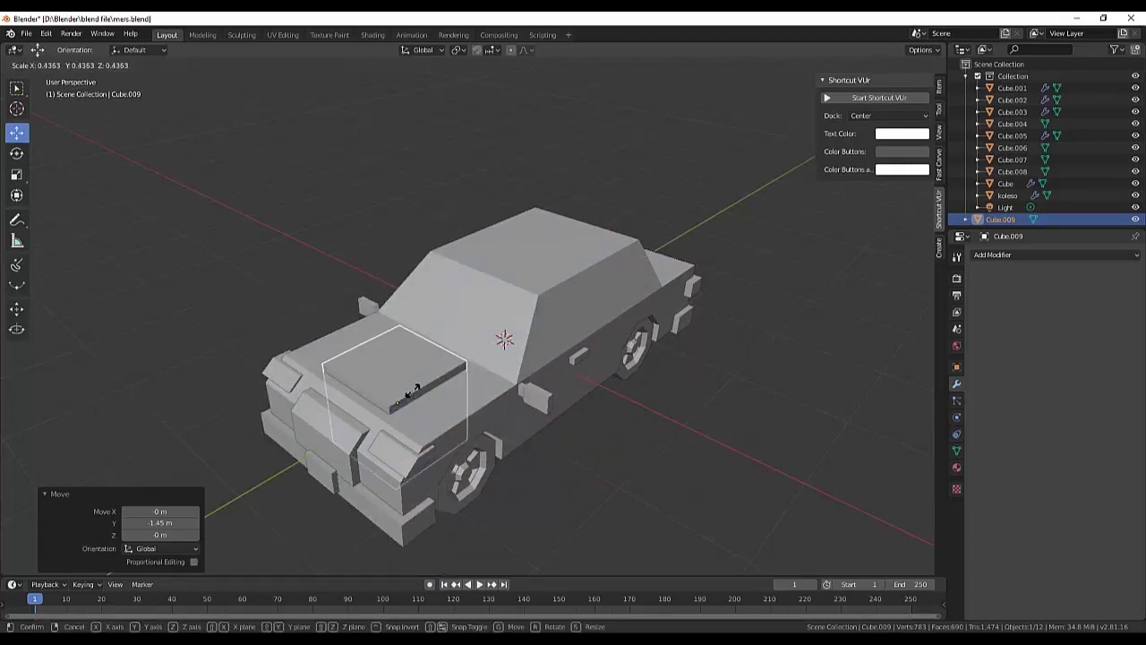
left_click(413, 388)
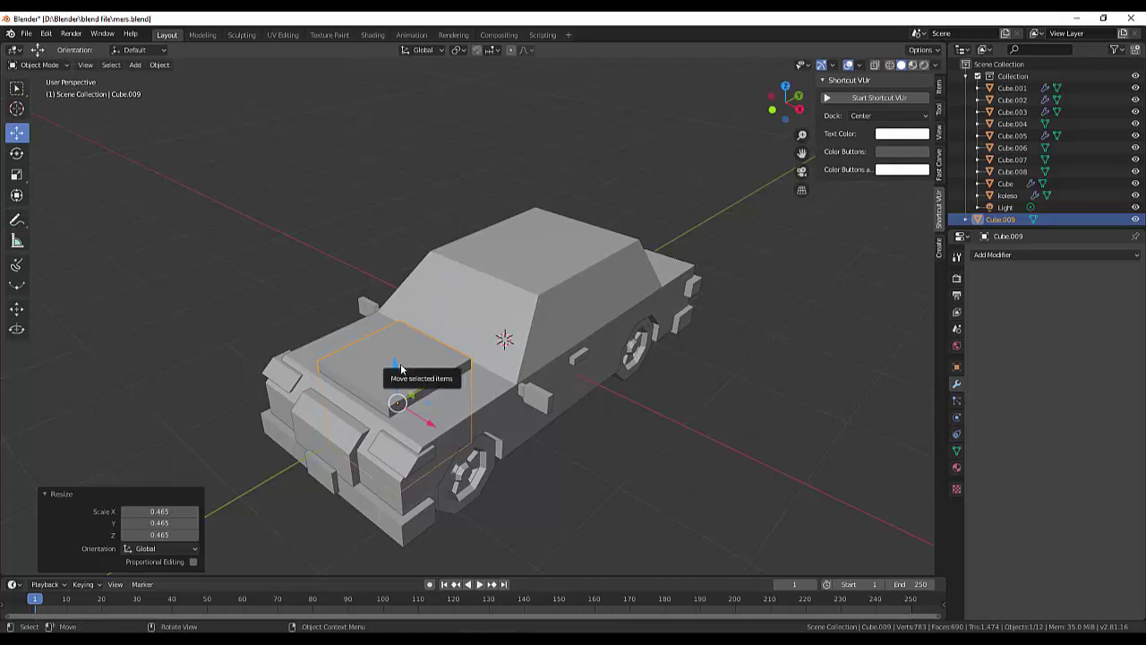
Step: Flatten the cube to 0.111 along Z and raise it 0.41 m onto the hood
key("s")
key("z")
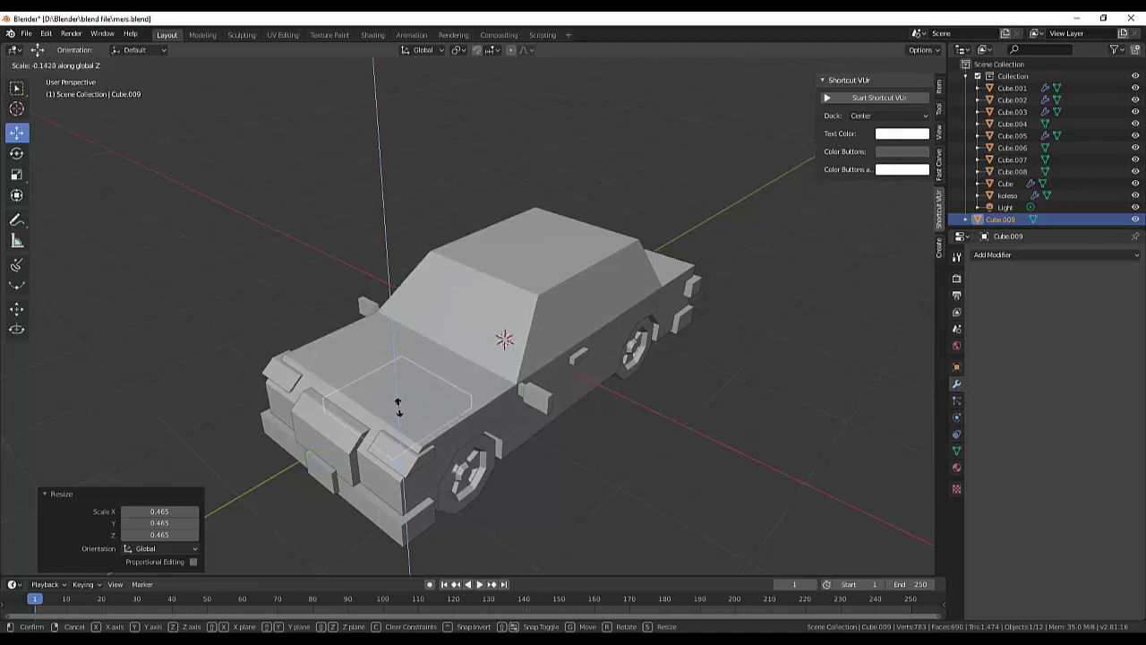
left_click(398, 405)
key("g")
key("z")
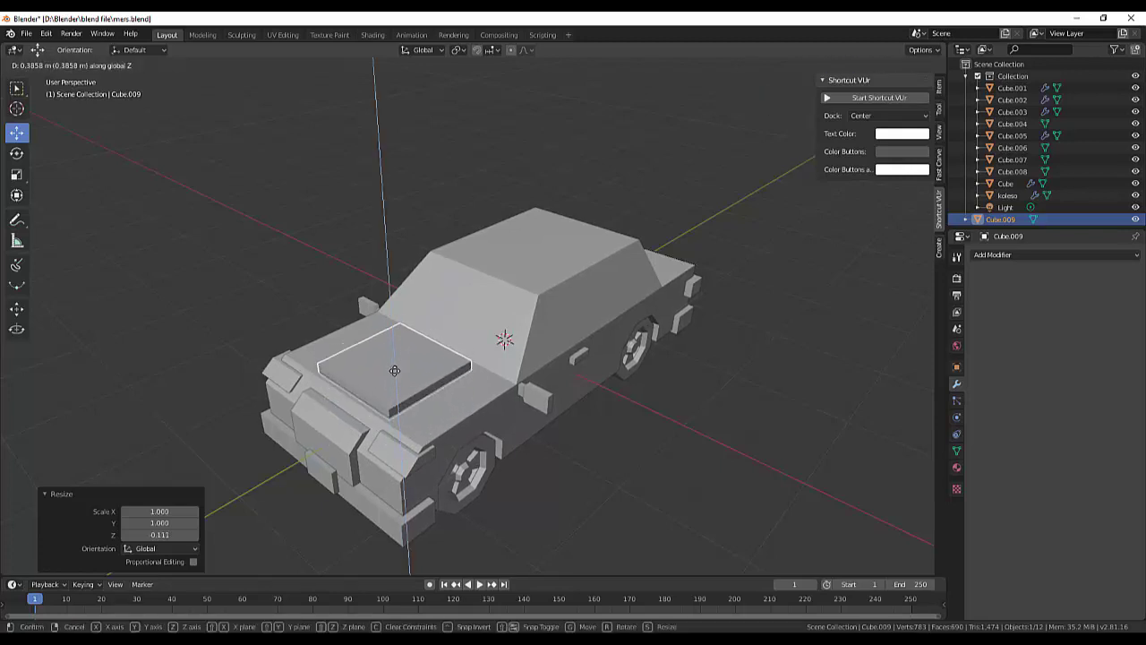
left_click(551, 357)
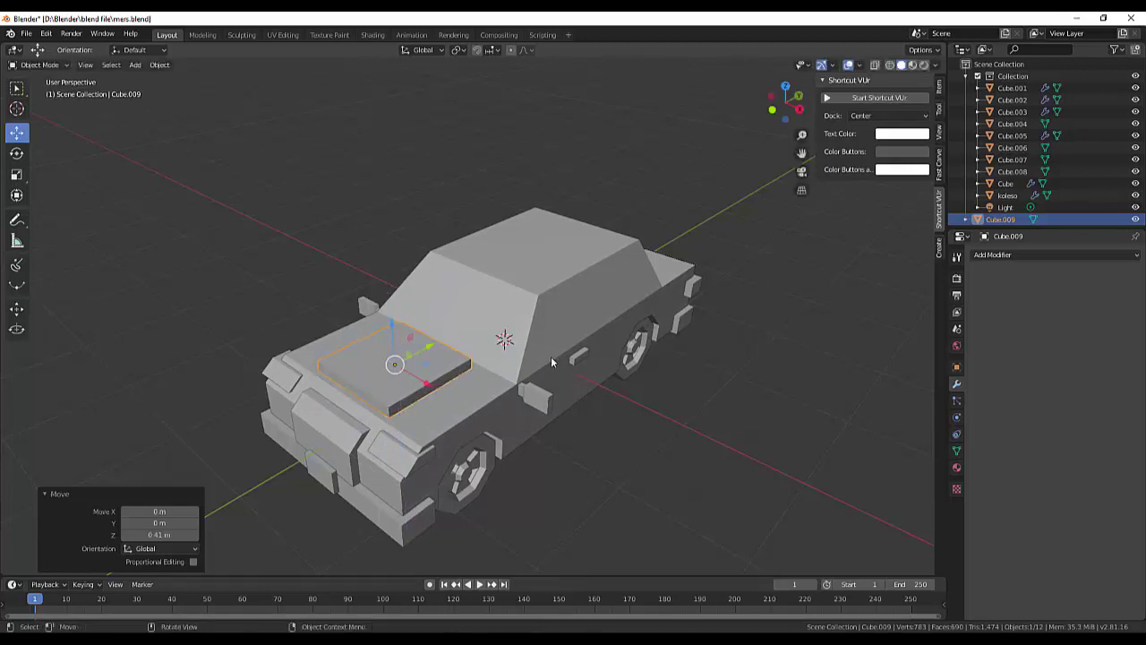
mouse_move(763, 347)
middle_mouse_down()
mouse_move(811, 364)
mouse_move(755, 362)
mouse_move(784, 356)
middle_mouse_up()
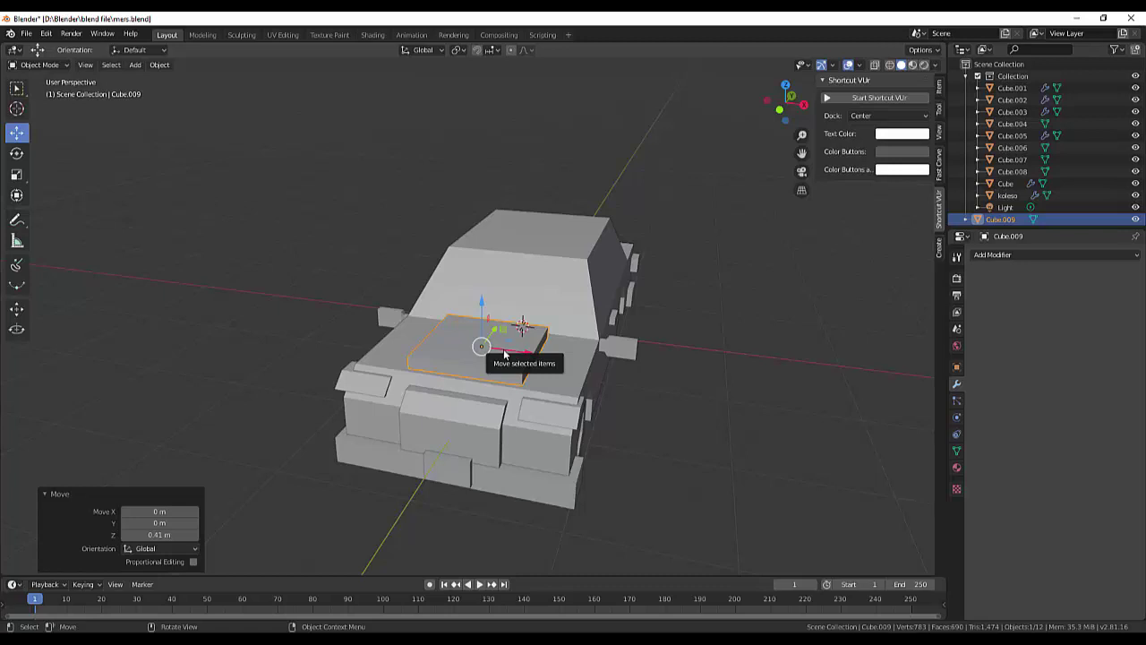
Step: Thicken the hood slab to 2.128 along Z
key("s")
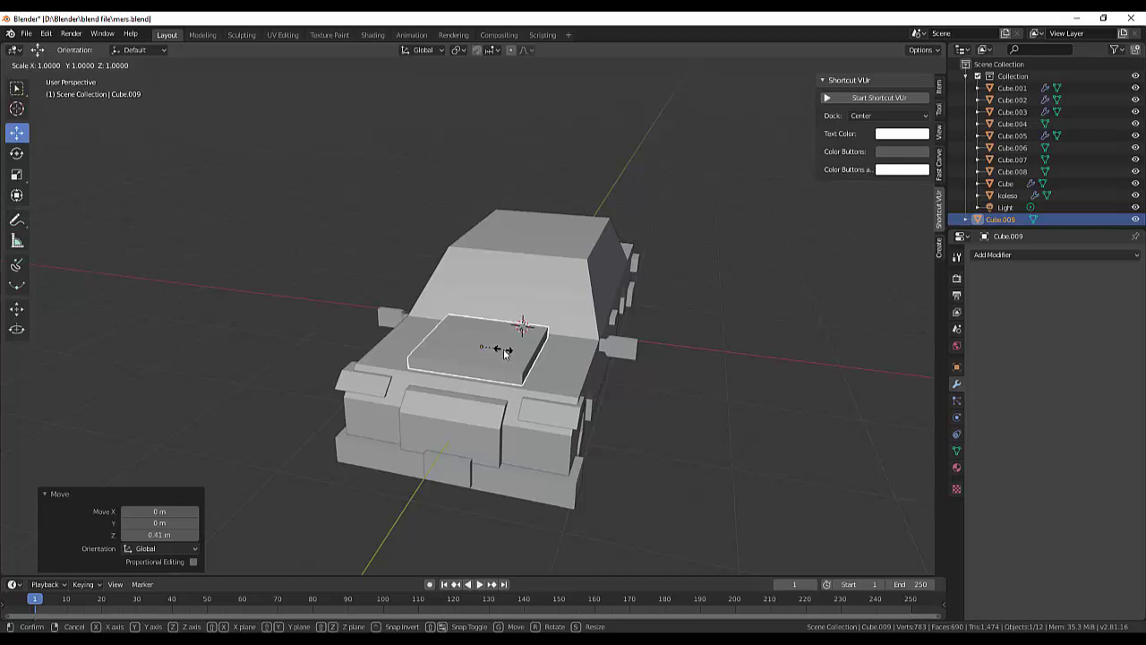
key("z")
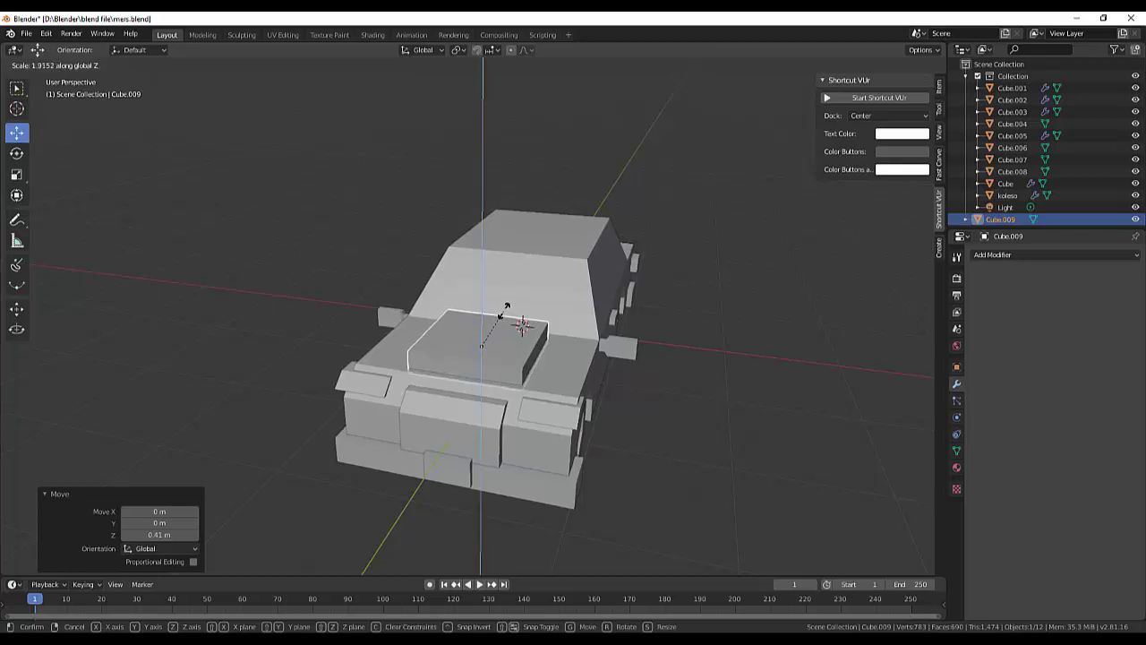
left_click(507, 309)
middle_click_drag(768, 315, 729, 334)
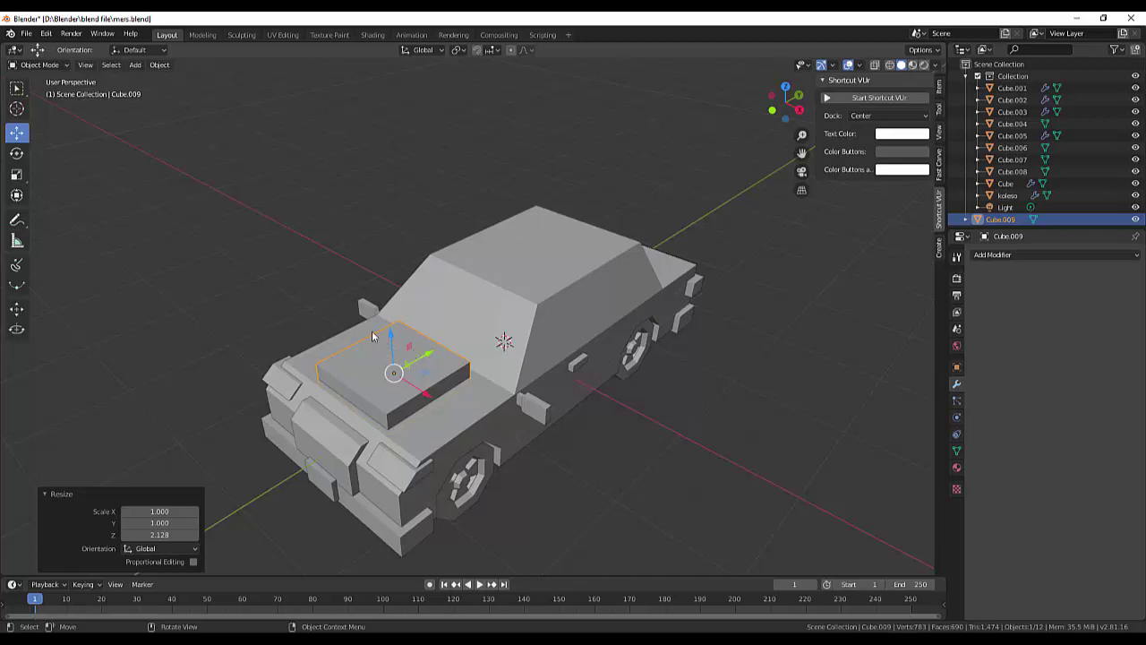
Step: Stretch the slab to 1.372 along Y with the Scale tool
left_click(16, 175)
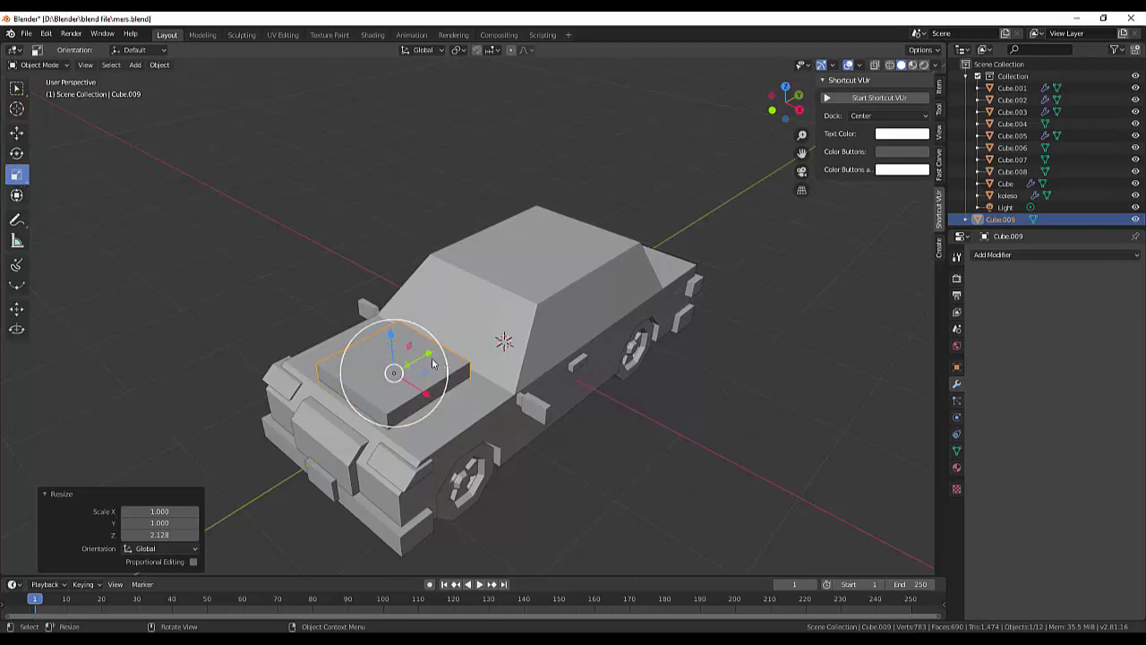
left_click_drag(429, 354, 446, 349)
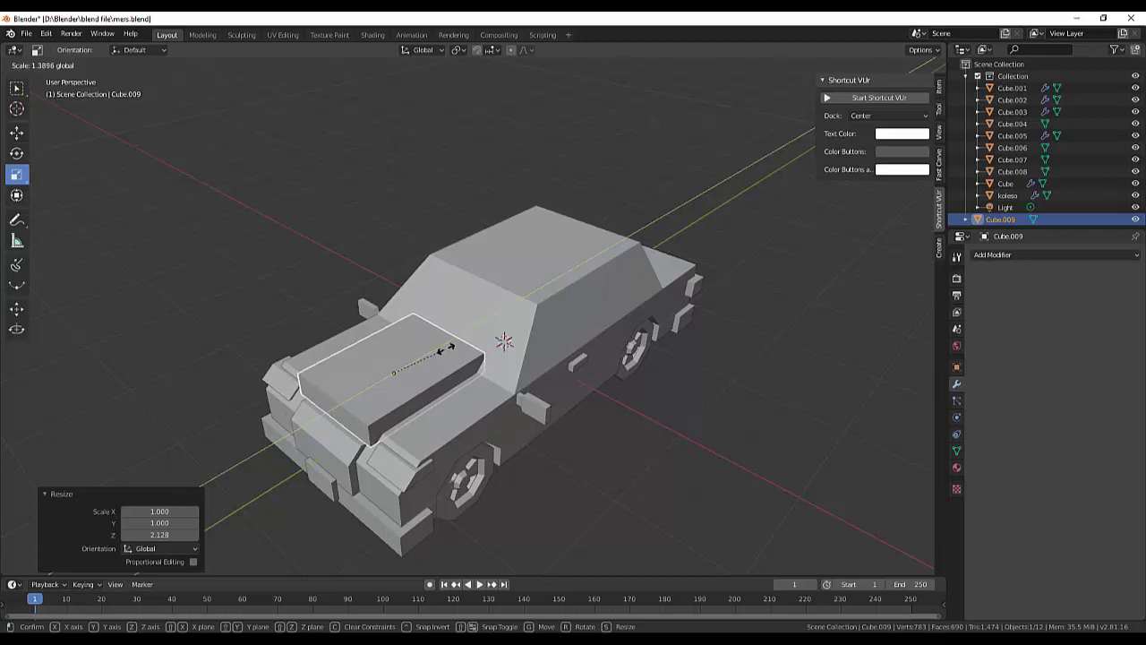
left_click_drag(445, 349, 447, 351)
key("y")
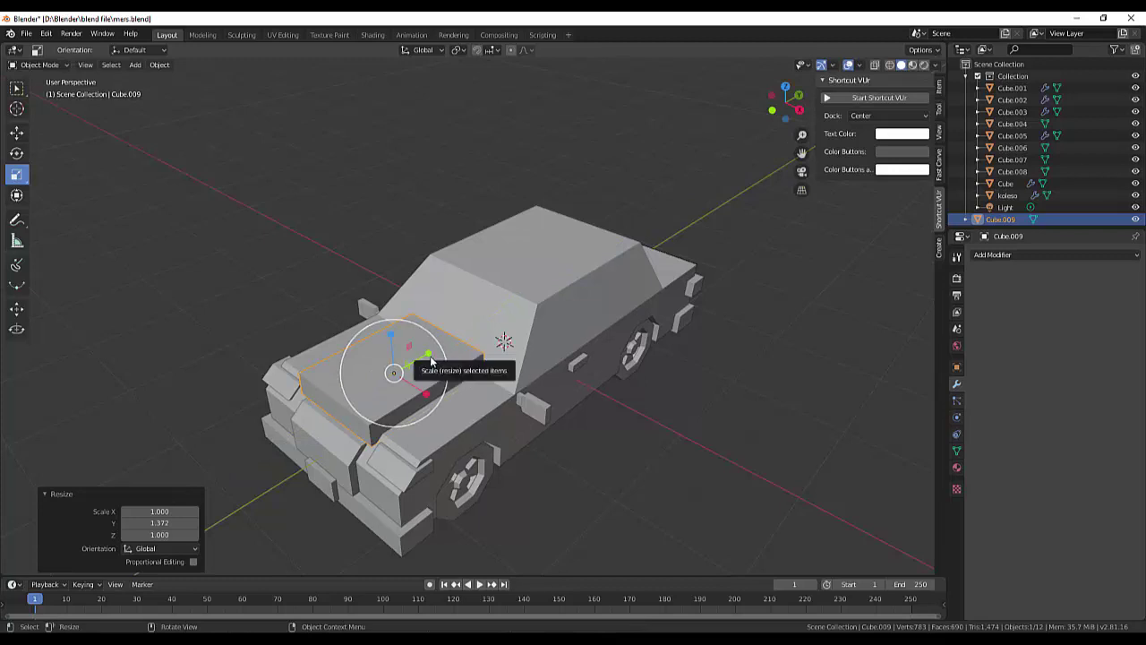
Step: Lower the slab 0.0777 m on Z so it sits flush on the hood
key("g")
key("z")
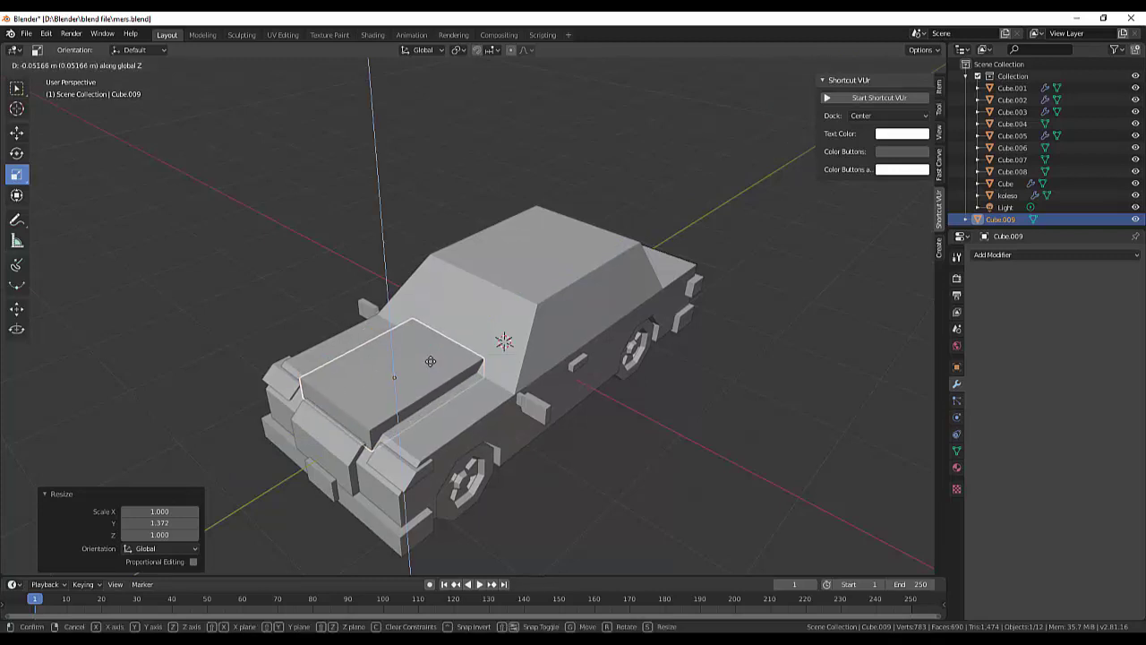
left_click(431, 363)
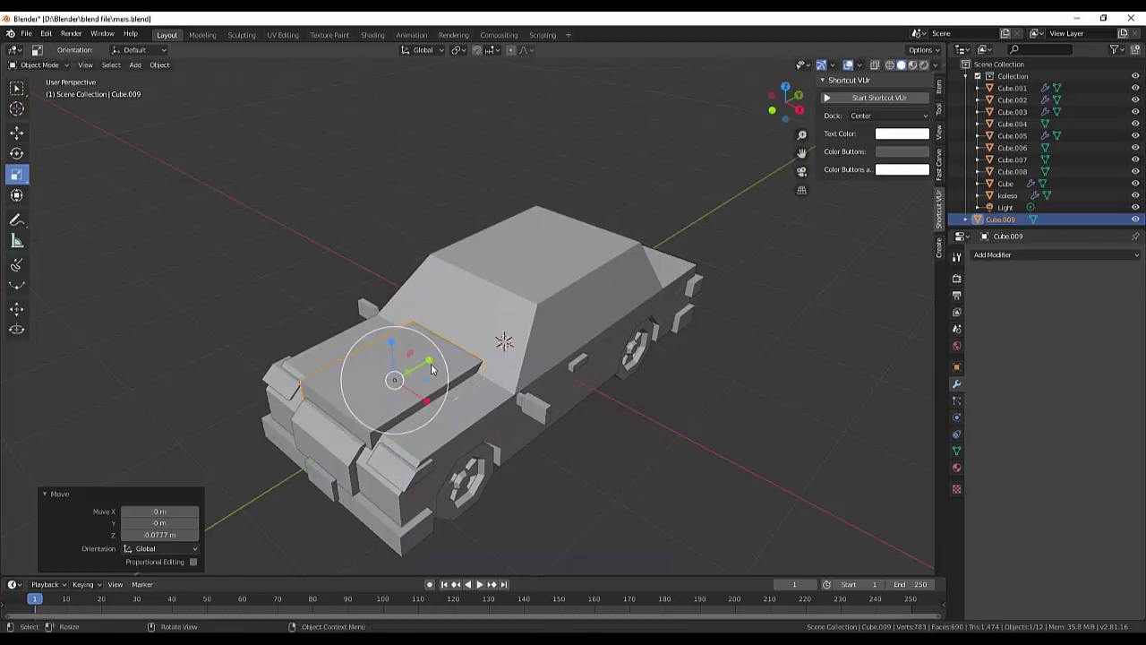
mouse_move(674, 401)
middle_mouse_down()
mouse_move(578, 422)
mouse_move(557, 413)
mouse_move(619, 443)
mouse_move(750, 439)
mouse_move(768, 382)
mouse_move(792, 378)
mouse_move(671, 404)
middle_mouse_up()
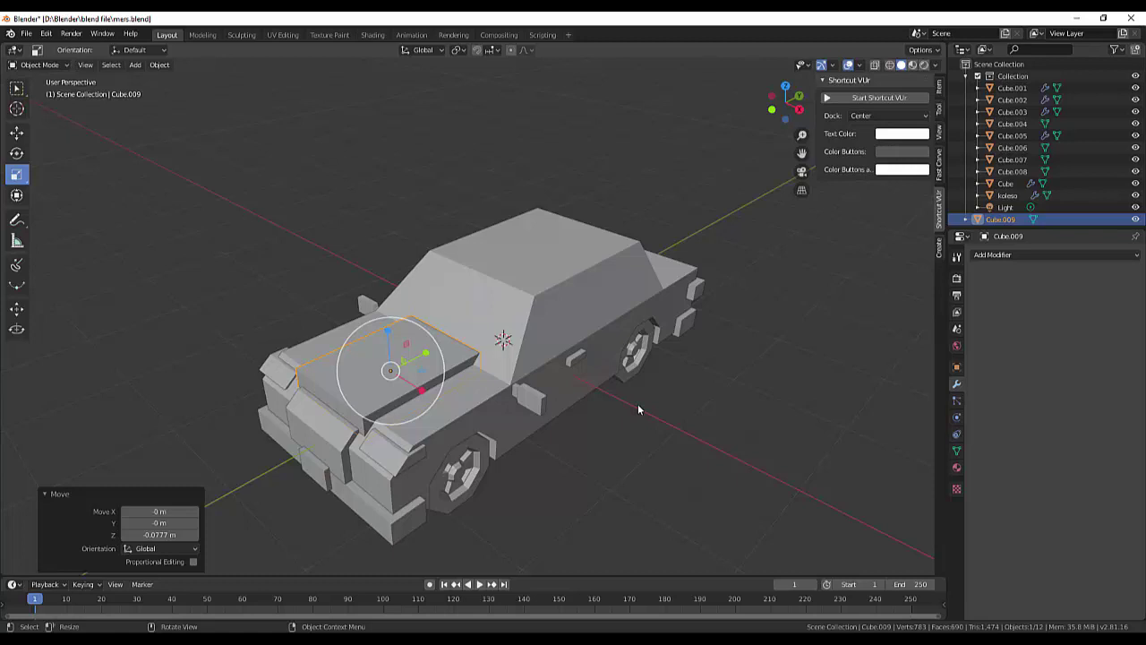
mouse_move(637, 405)
middle_mouse_down()
mouse_move(671, 410)
mouse_move(659, 409)
middle_mouse_up()
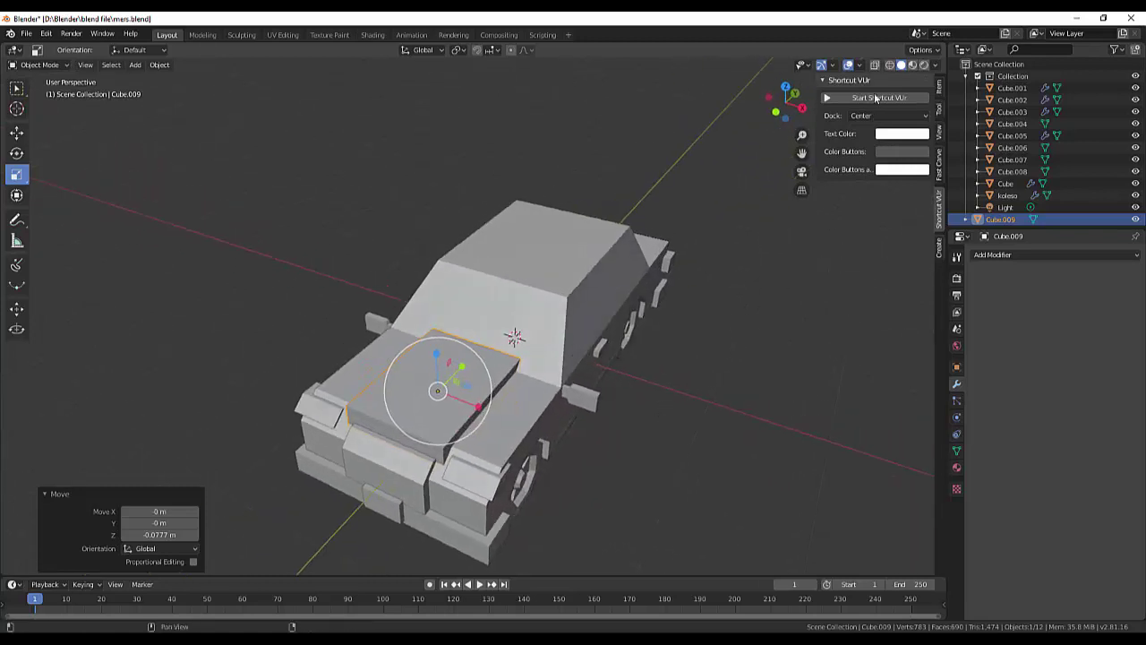
Step: Put Cube.009 into Edit Mode in wireframe, select its top face, and return to solid shading
left_click(890, 65)
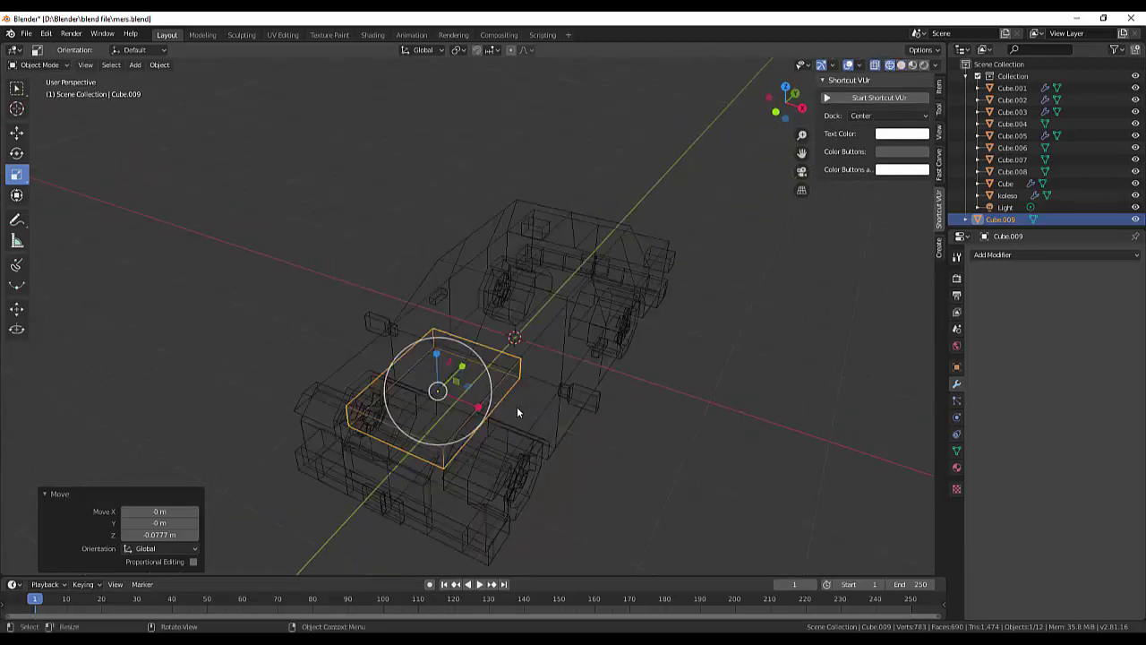
scroll(517, 410, "up", 2)
scroll(517, 410, "down", 3)
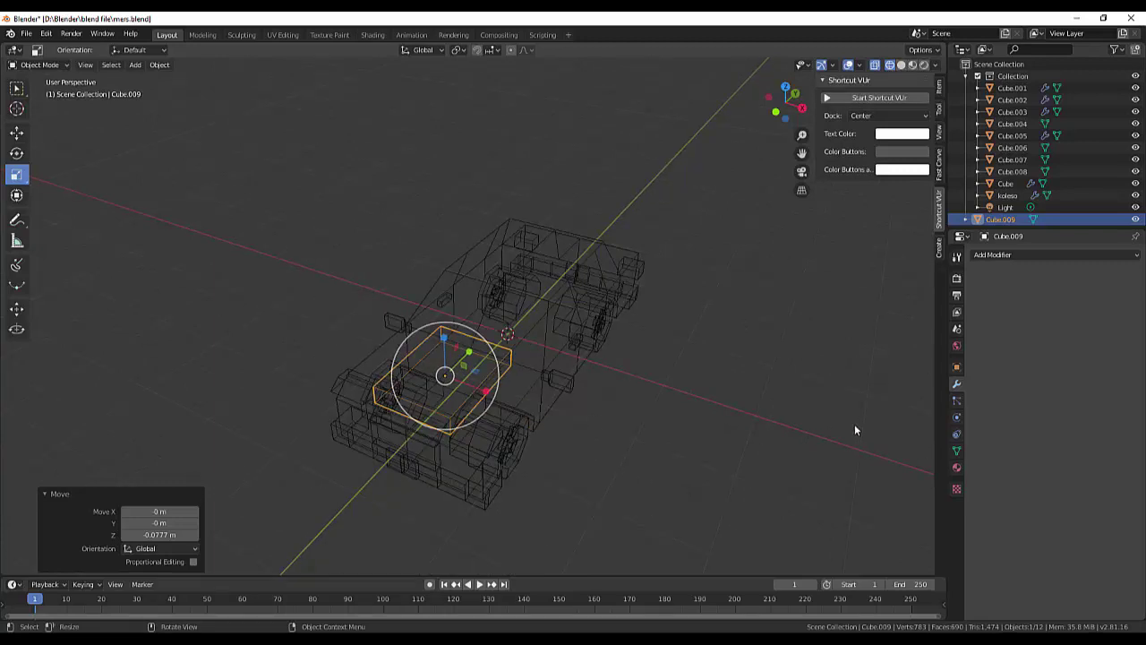
left_click(440, 374)
left_click(36, 64)
left_click(37, 92)
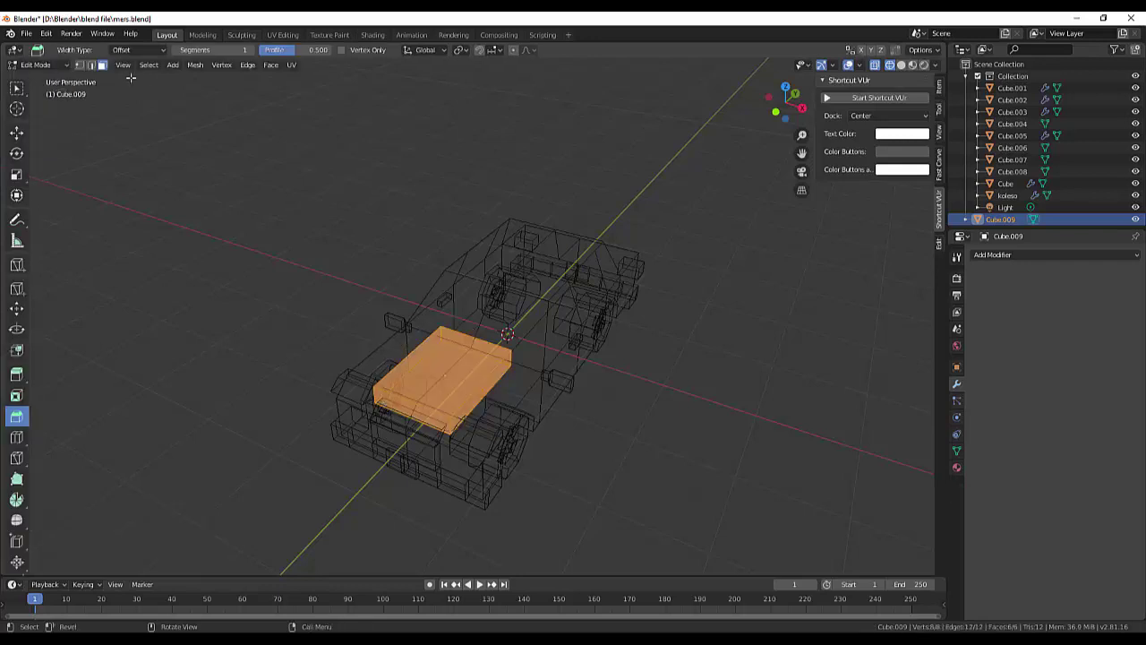
left_click(430, 386)
key("ctrl+z")
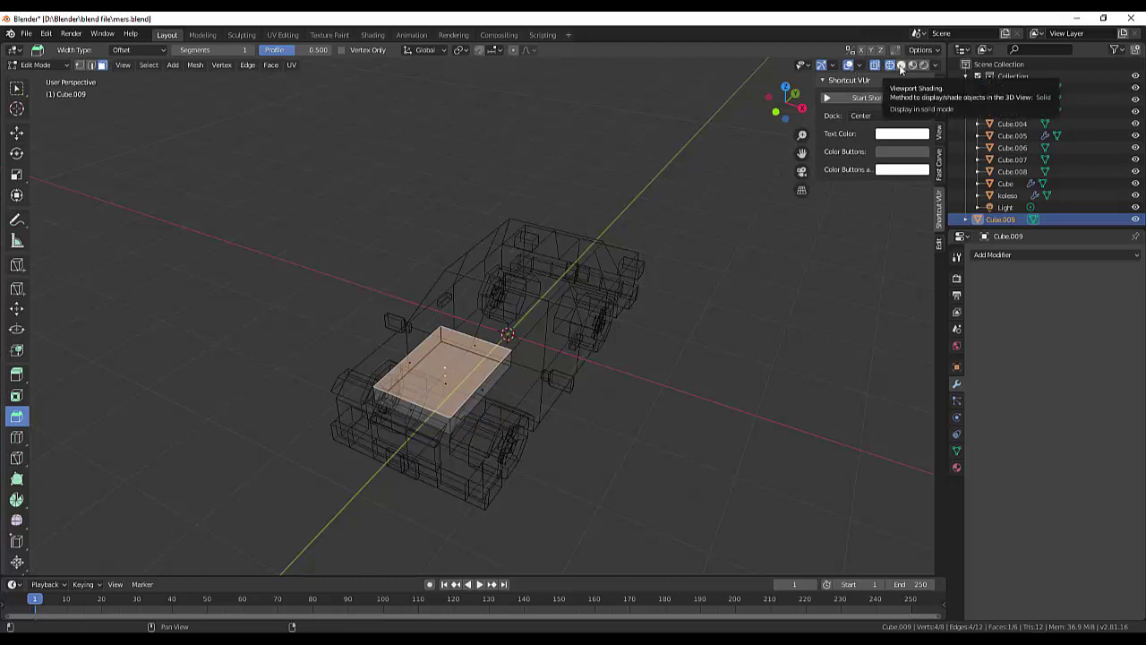
left_click(901, 66)
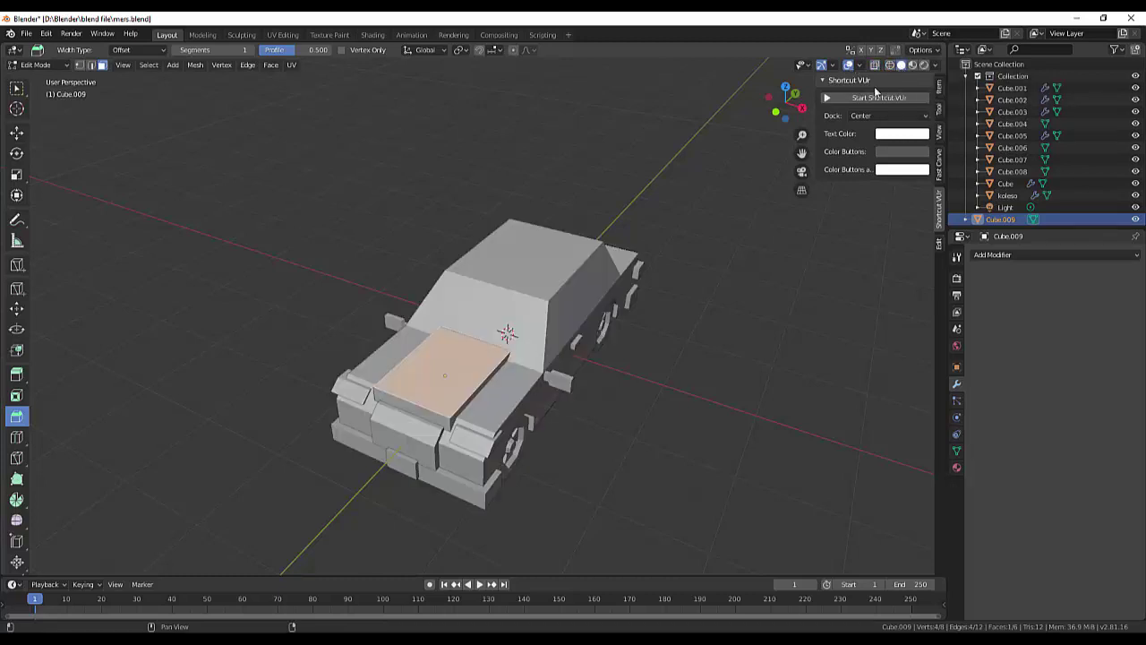
mouse_move(618, 366)
middle_mouse_down()
mouse_move(633, 375)
mouse_move(734, 322)
mouse_move(586, 367)
middle_mouse_up()
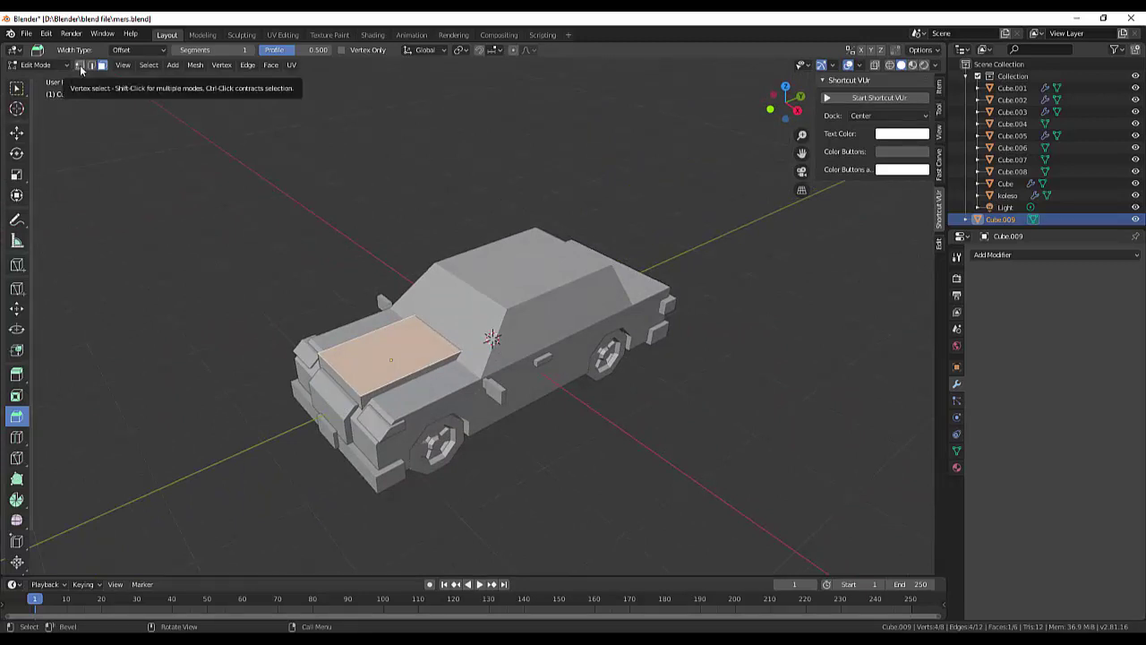
Step: With vertex and edge selection enabled, move the hood's front edge 0.0928 m along Y
left_click(79, 65, "shift")
left_click(90, 65, "shift")
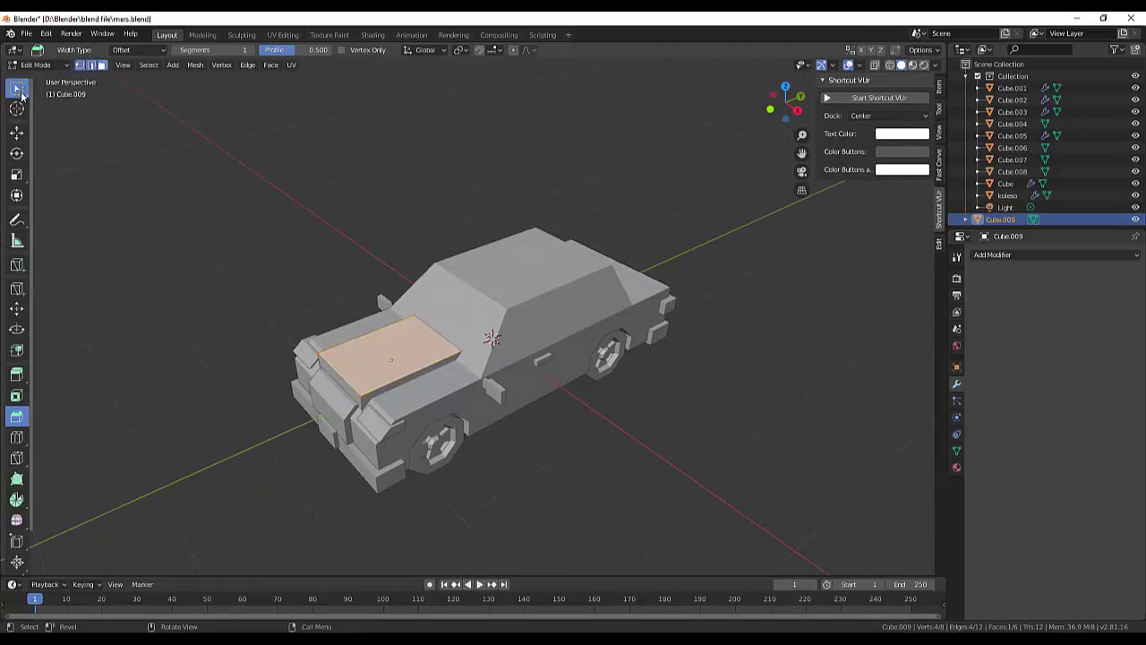
left_click(16, 86)
left_click(67, 99)
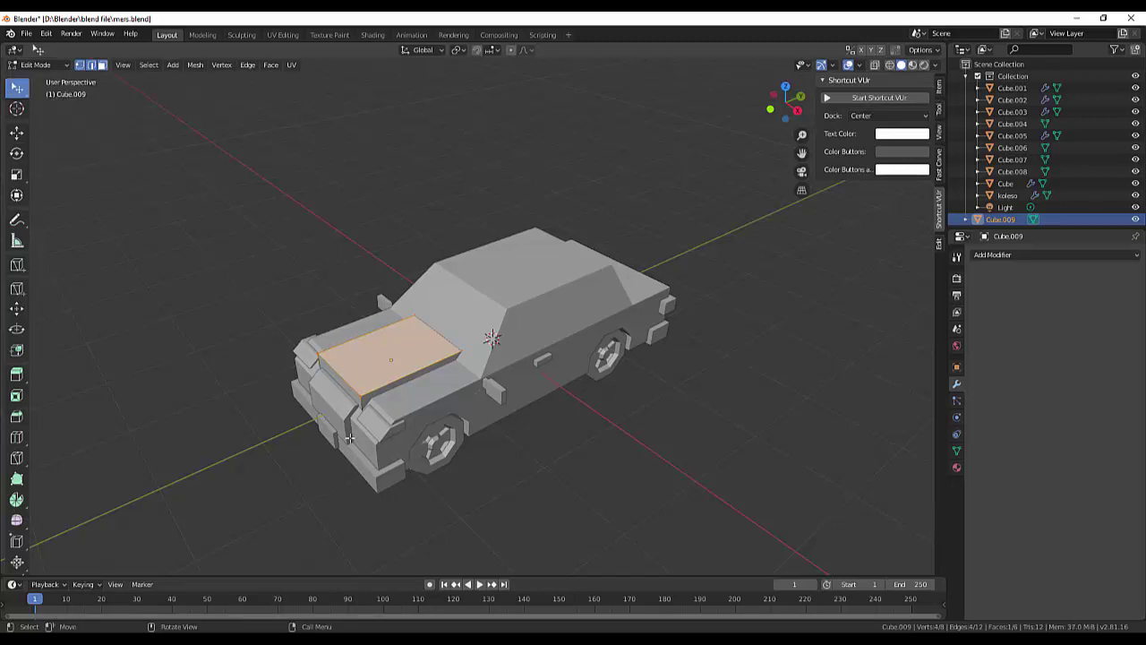
left_click(348, 383)
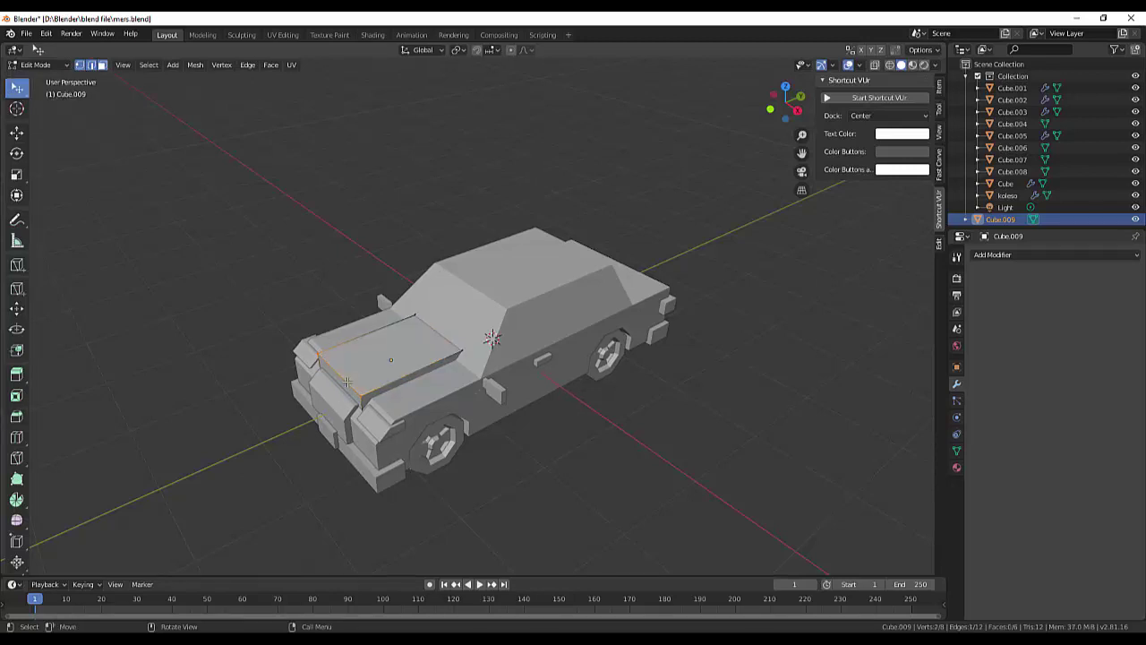
key("g")
key("y")
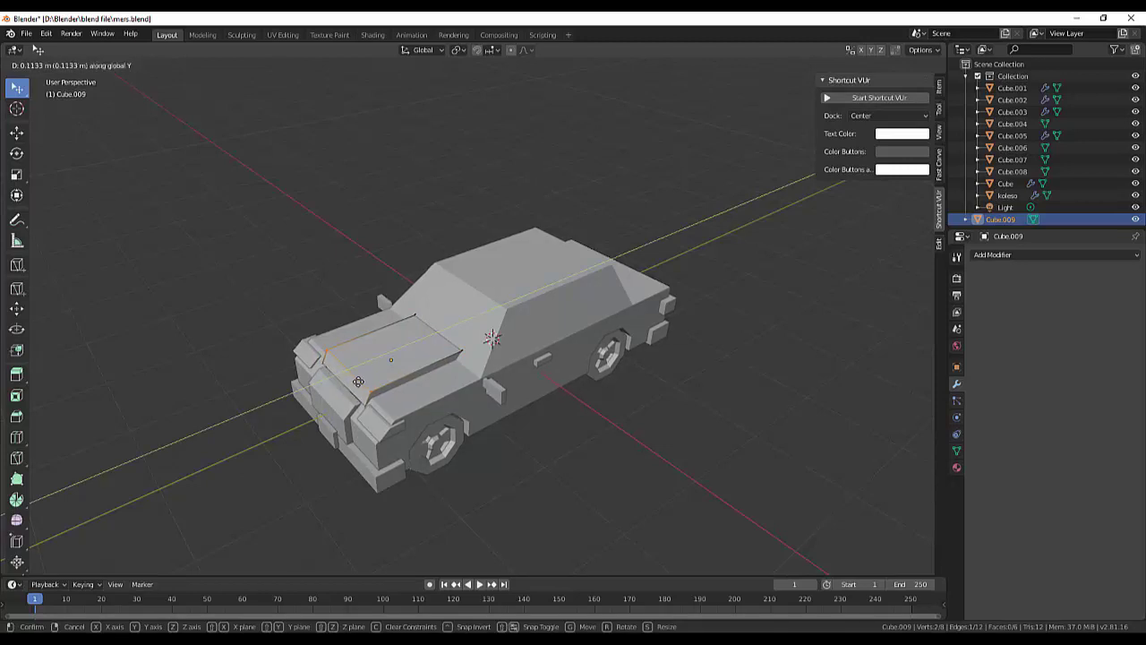
left_click(356, 383)
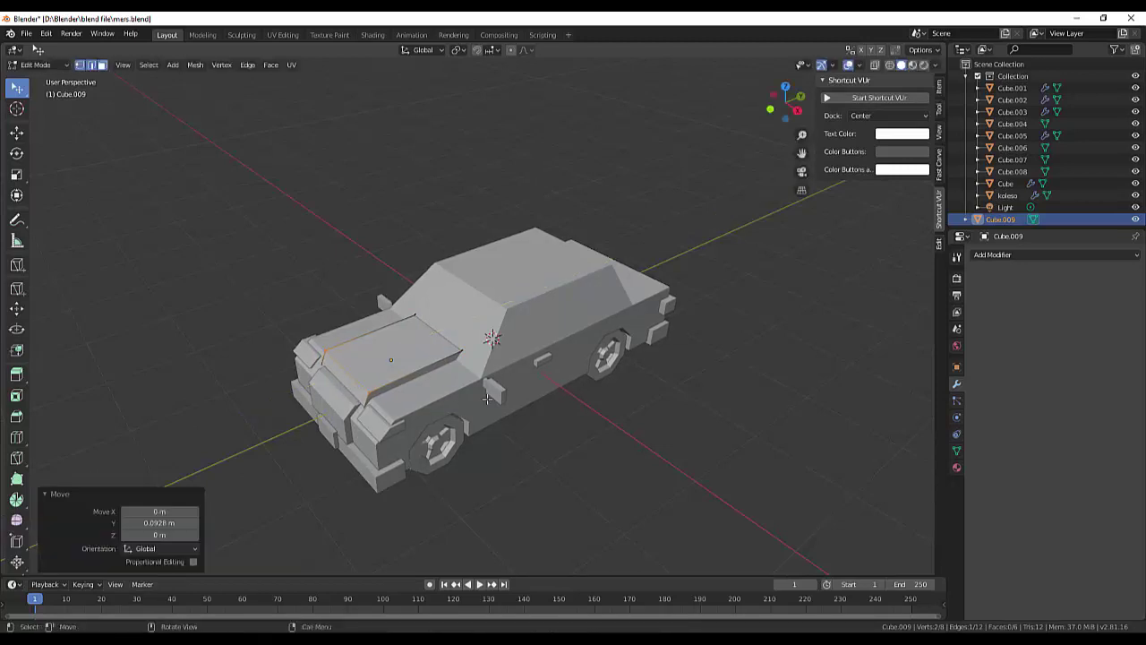
Step: Turn on X-ray to see through the car, then try and undo a corner vertex move
middle_click_drag(625, 479, 688, 494)
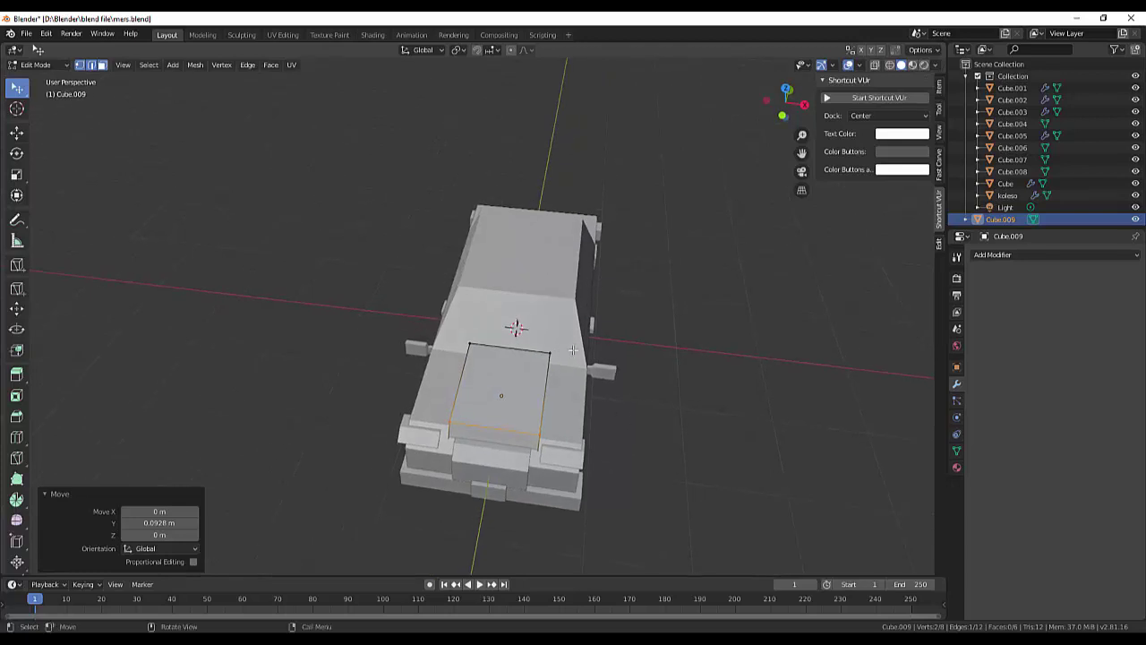
middle_click_drag(737, 350, 711, 366)
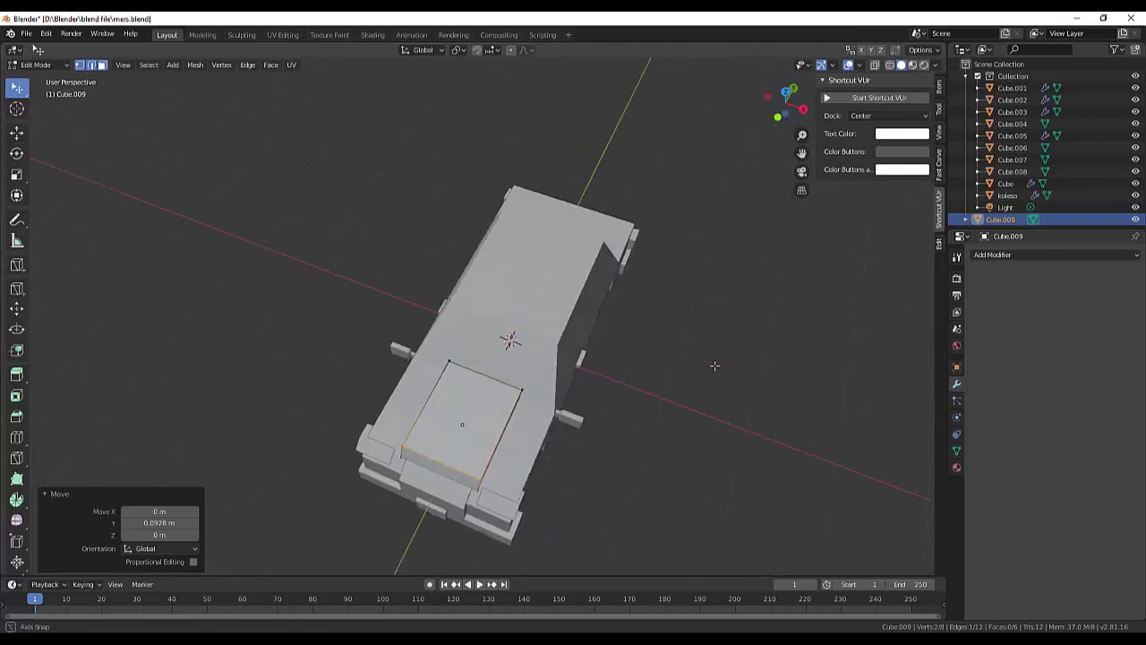
left_click(874, 66)
middle_click_drag(703, 427, 659, 402)
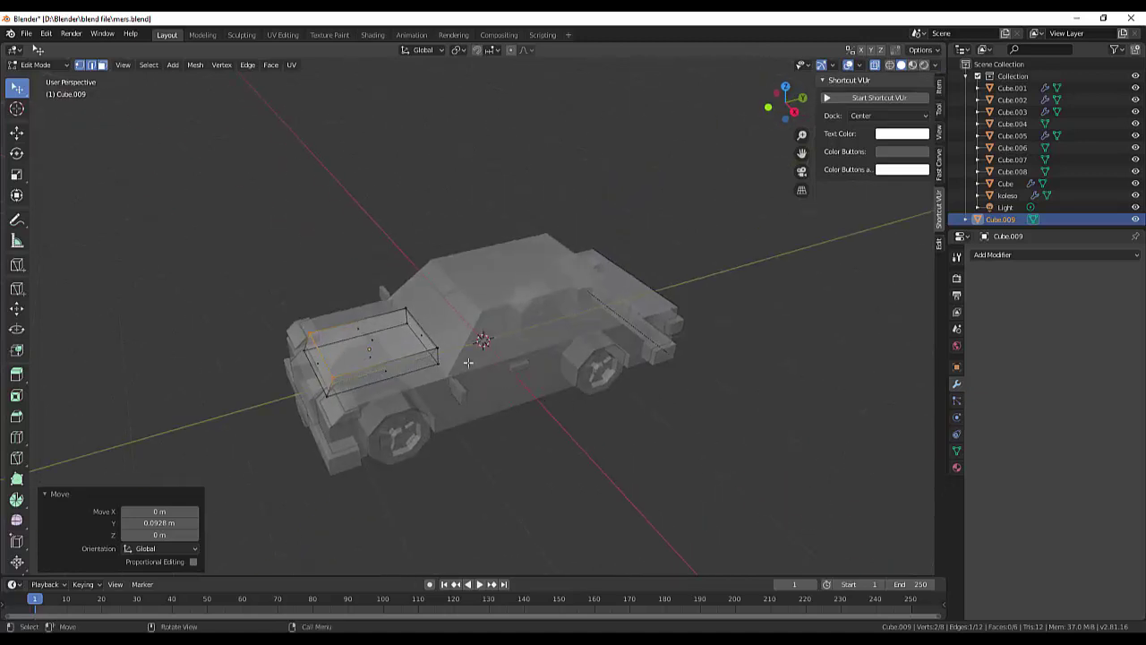
left_click(403, 306)
key("g")
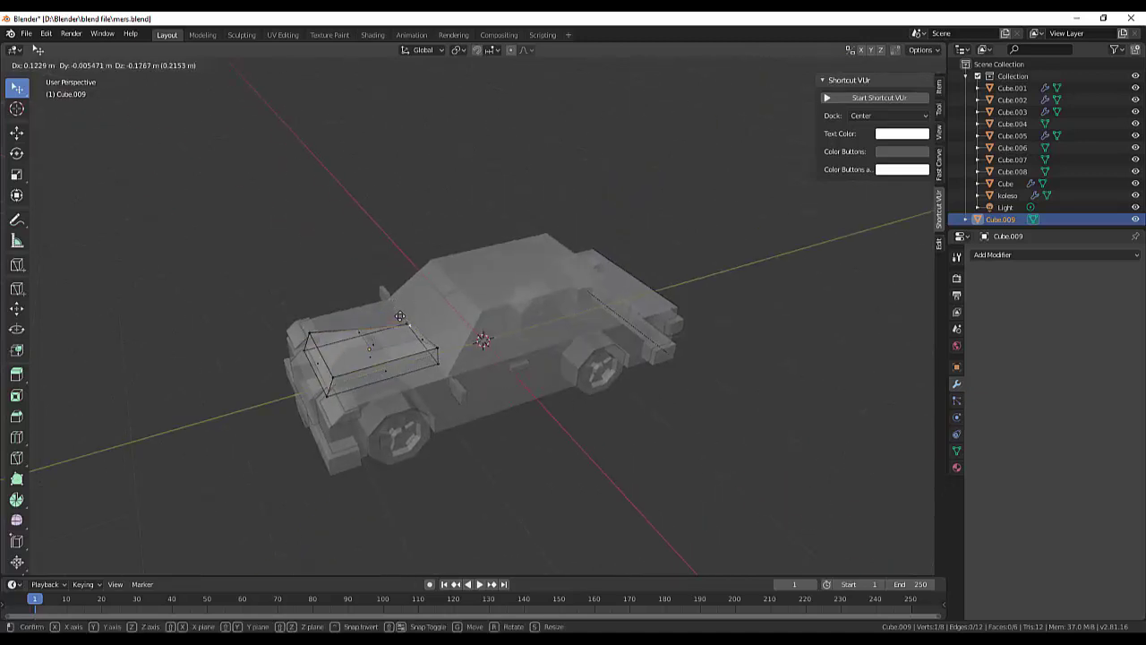
left_click(400, 316)
key("ctrl+z")
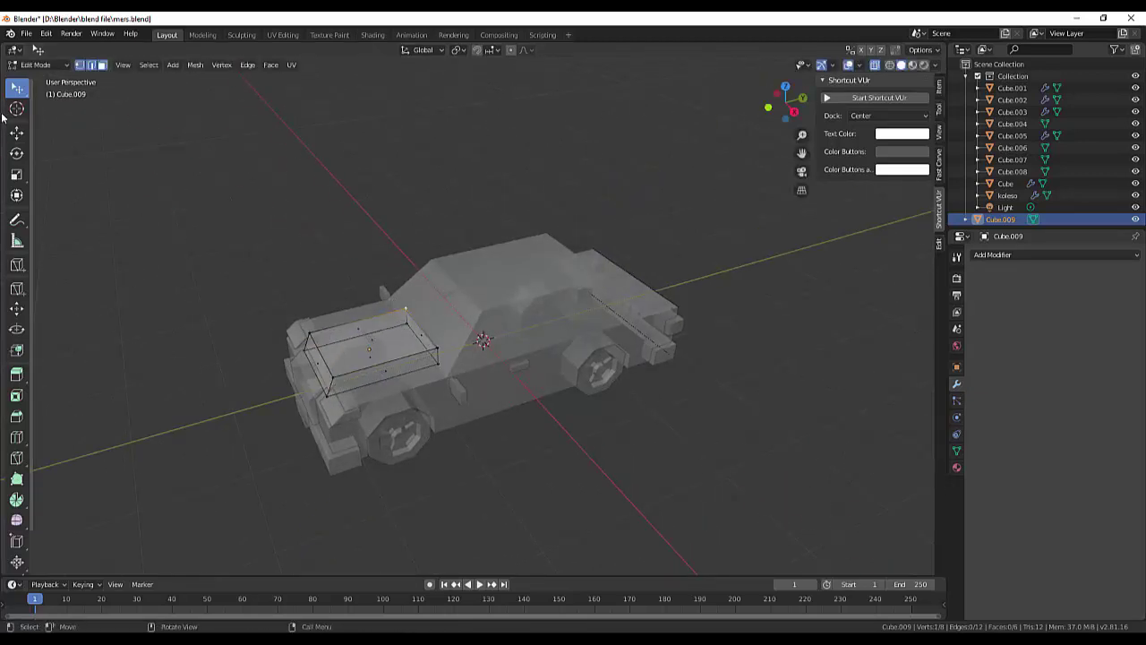
left_click_drag(16, 87, 53, 114)
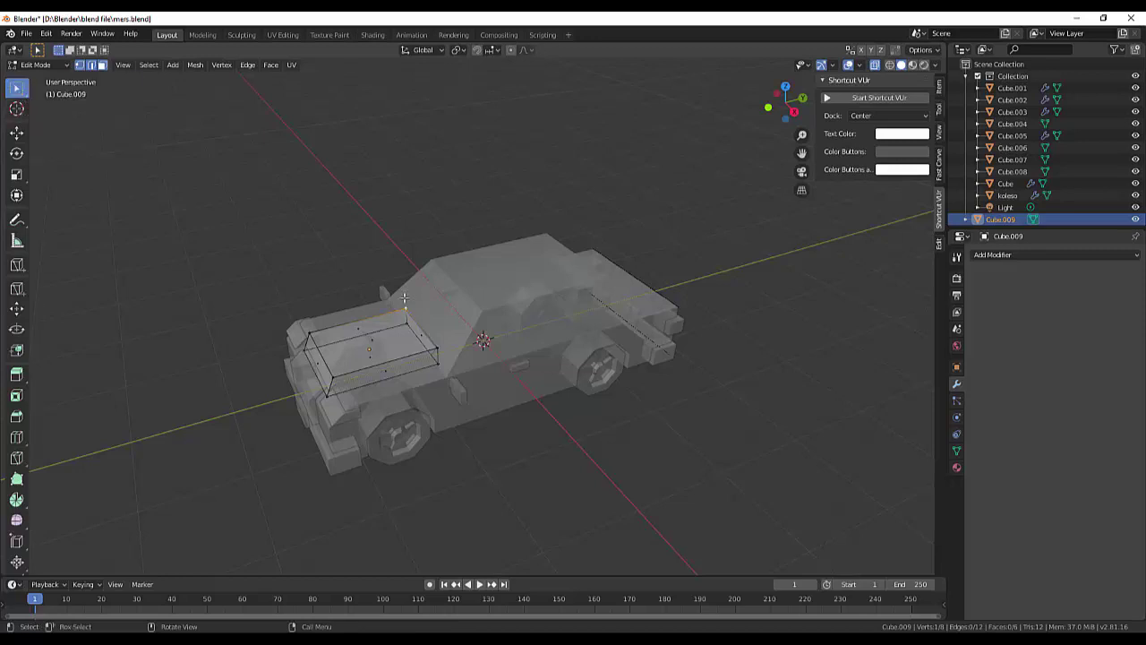
Step: Box-select the hood block's rear face and move it -0.127 m along Y
left_click_drag(398, 302, 477, 398)
mouse_move(536, 412)
middle_mouse_down()
mouse_move(504, 388)
mouse_move(510, 371)
middle_mouse_up()
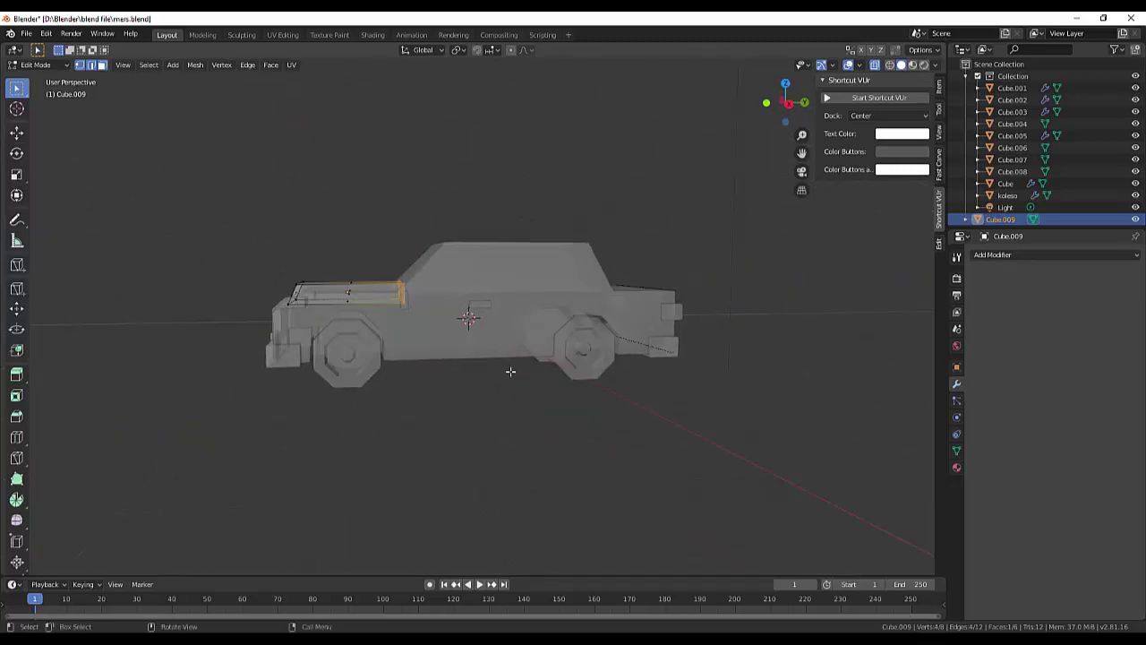
key("g")
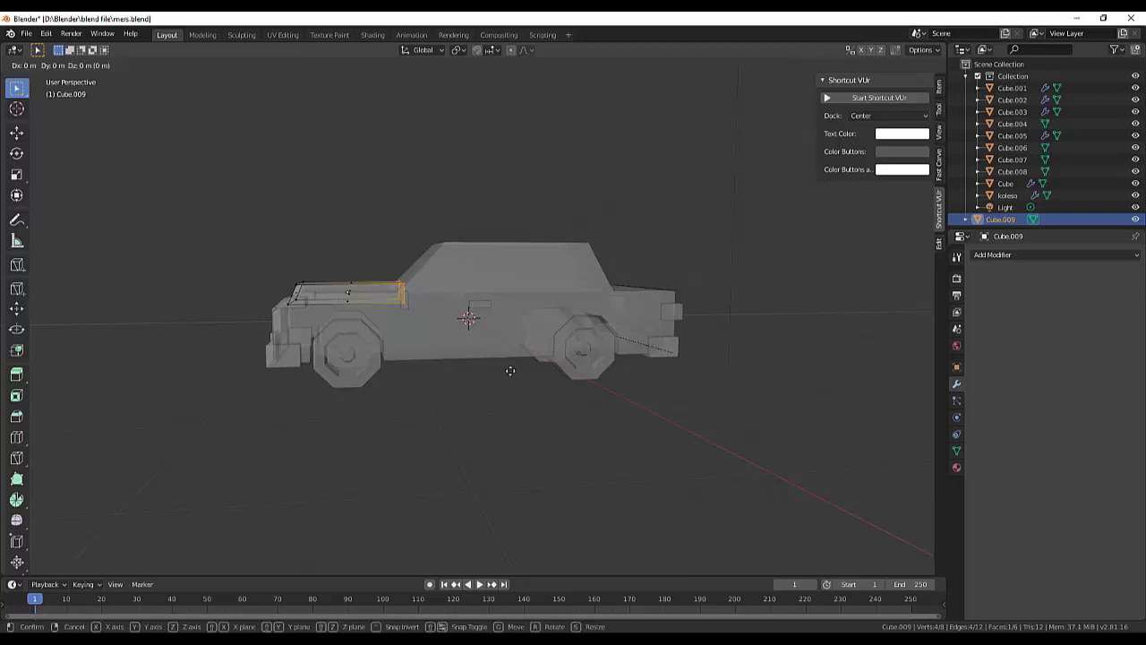
key("y")
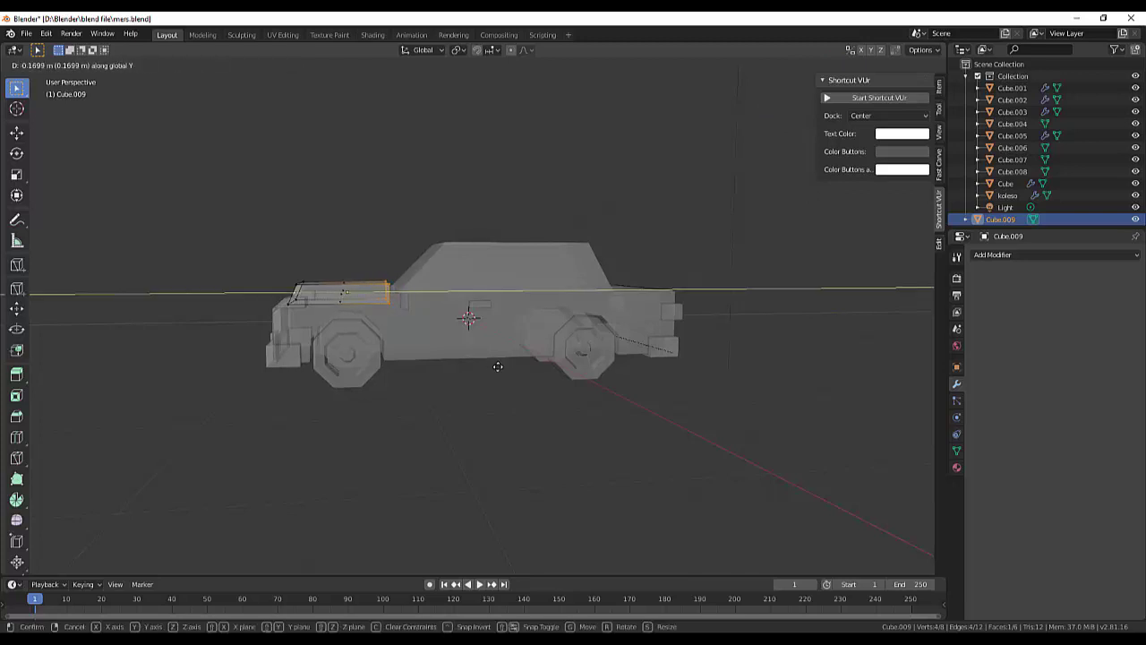
left_click(500, 366)
Step: Widen the rear face to 1.253 along X
scroll(501, 366, "up", 1)
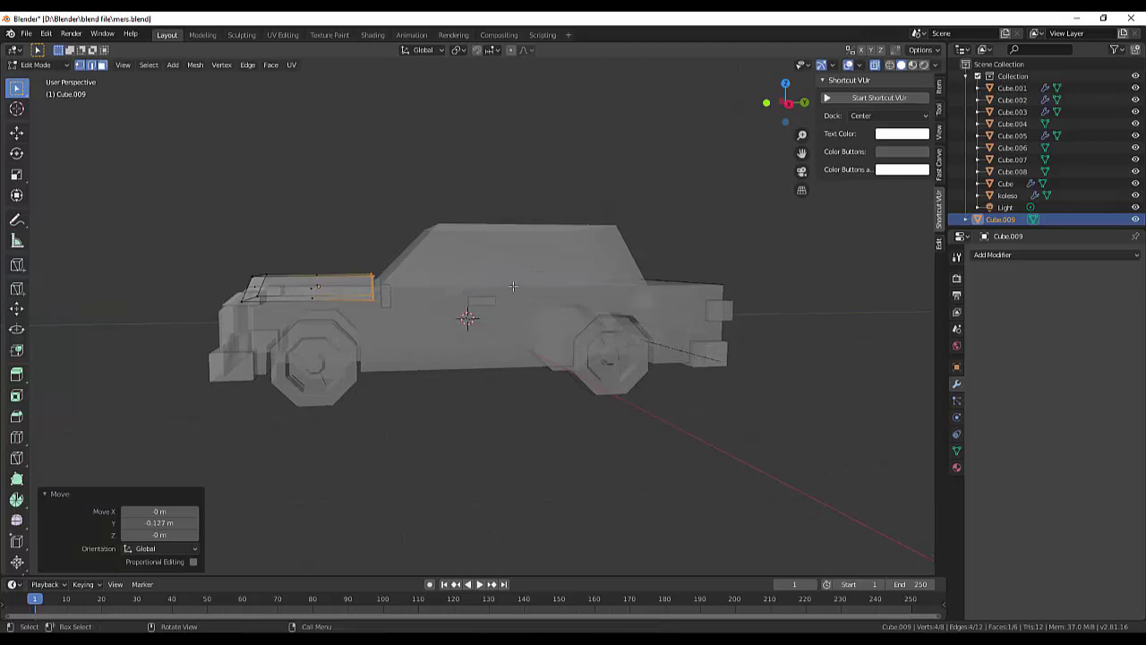
middle_click_drag(513, 286, 598, 357)
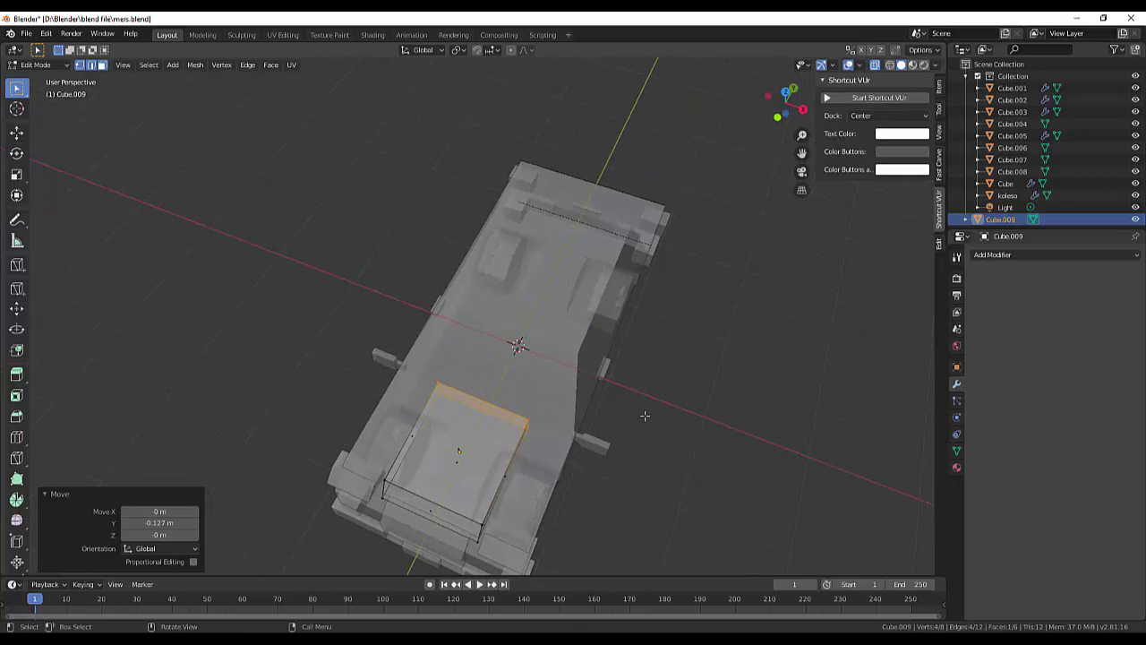
key("s")
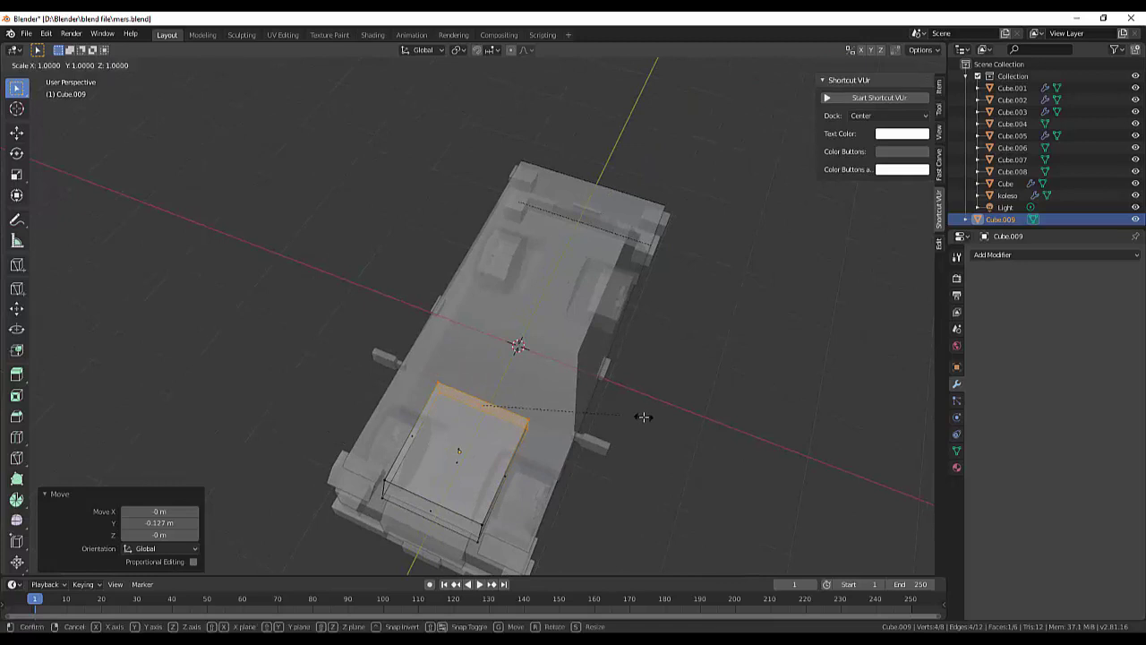
key("x")
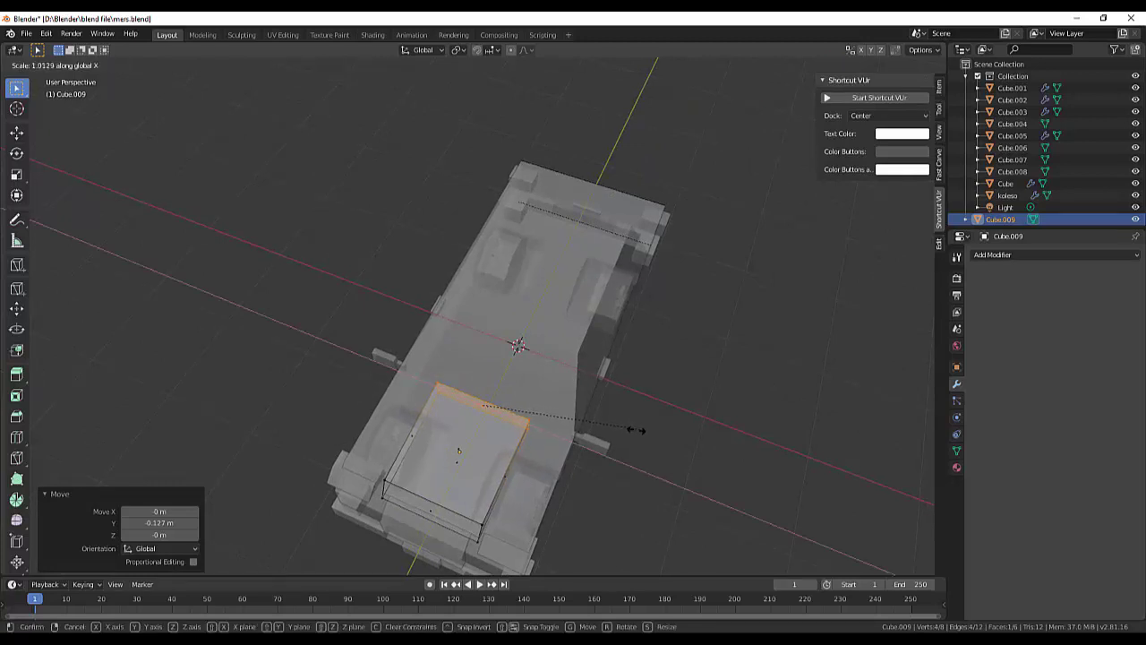
left_click(677, 454)
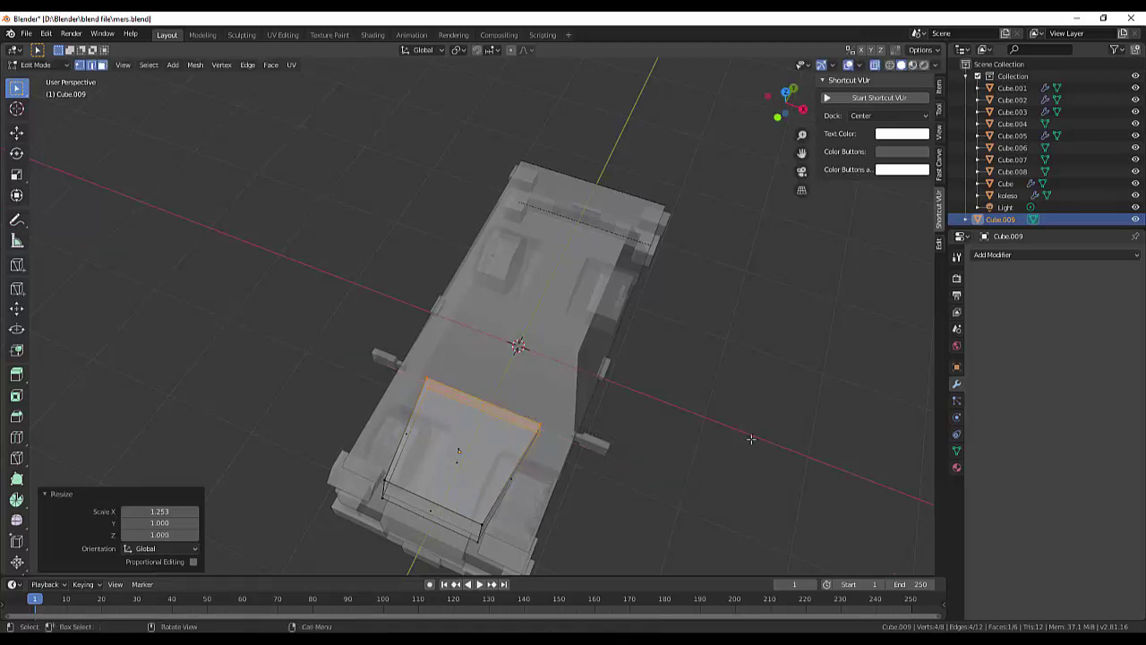
middle_click_drag(755, 435, 708, 395)
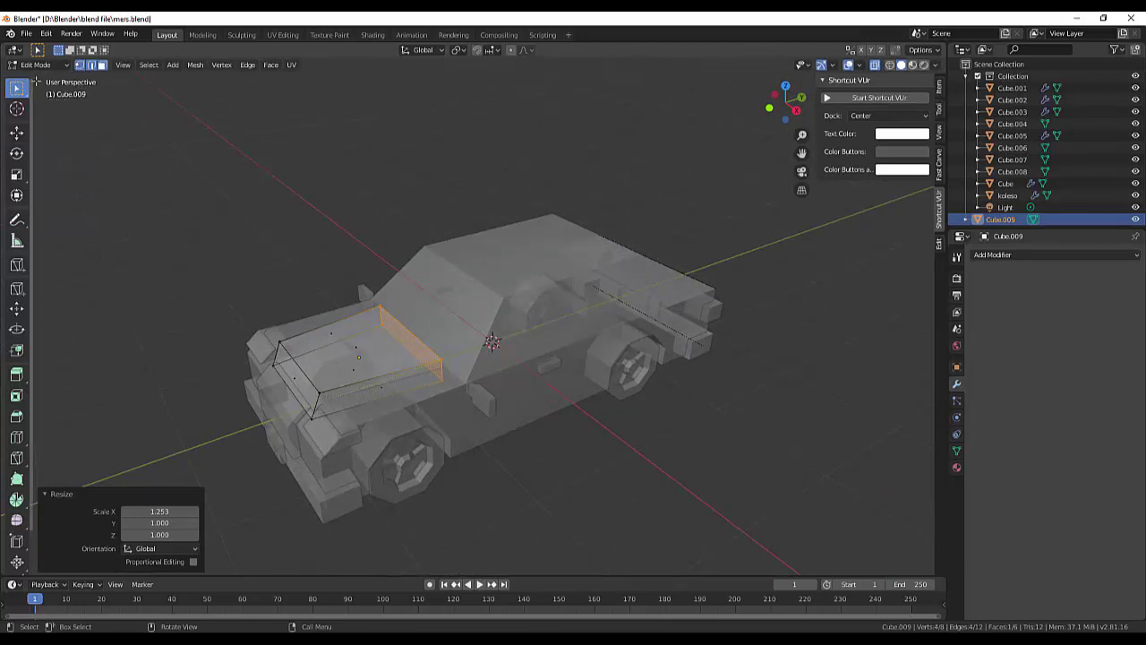
Step: Select the four top corner vertices of the hood block and scale them to 0.905
left_click(279, 341)
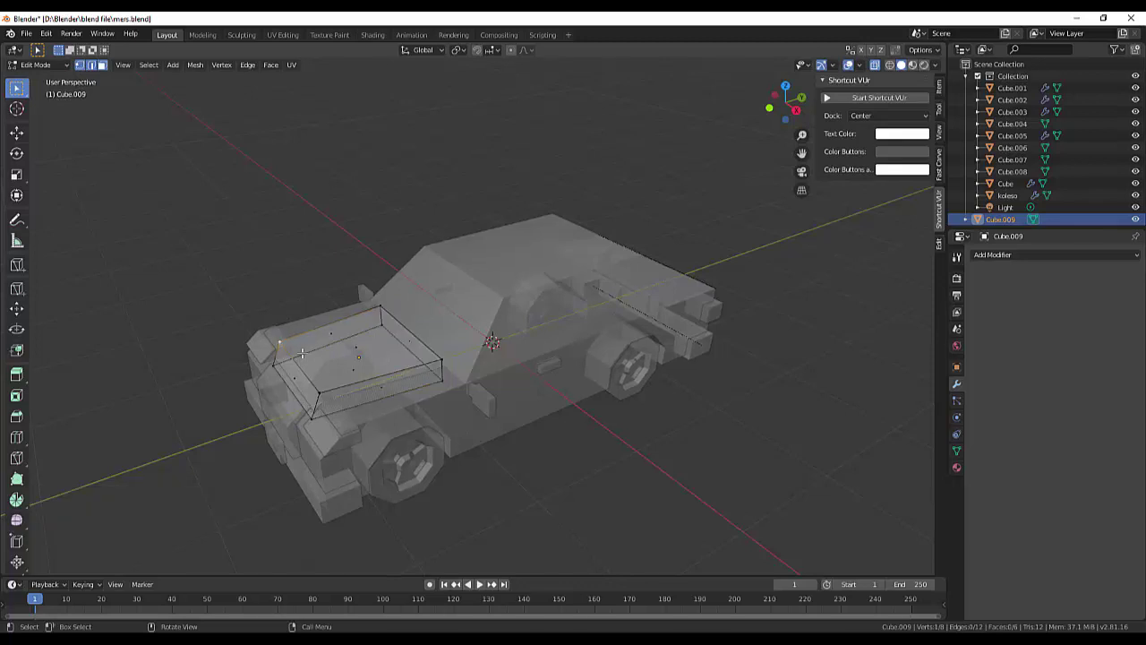
left_click(381, 305, "shift")
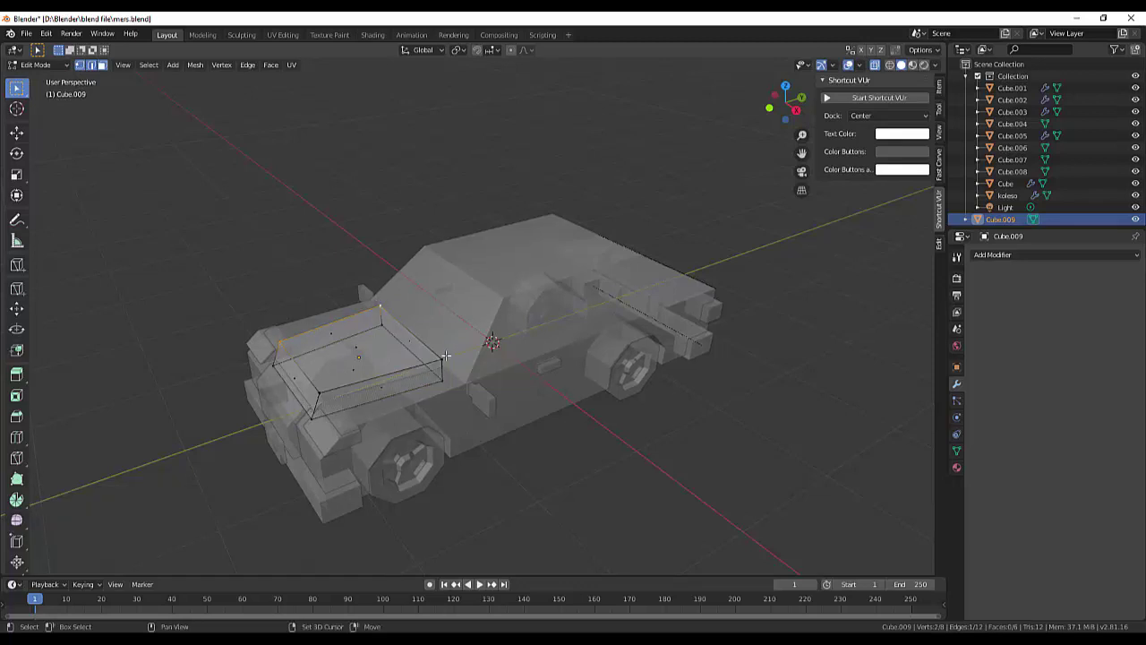
left_click(441, 360, "shift")
left_click(319, 392, "shift")
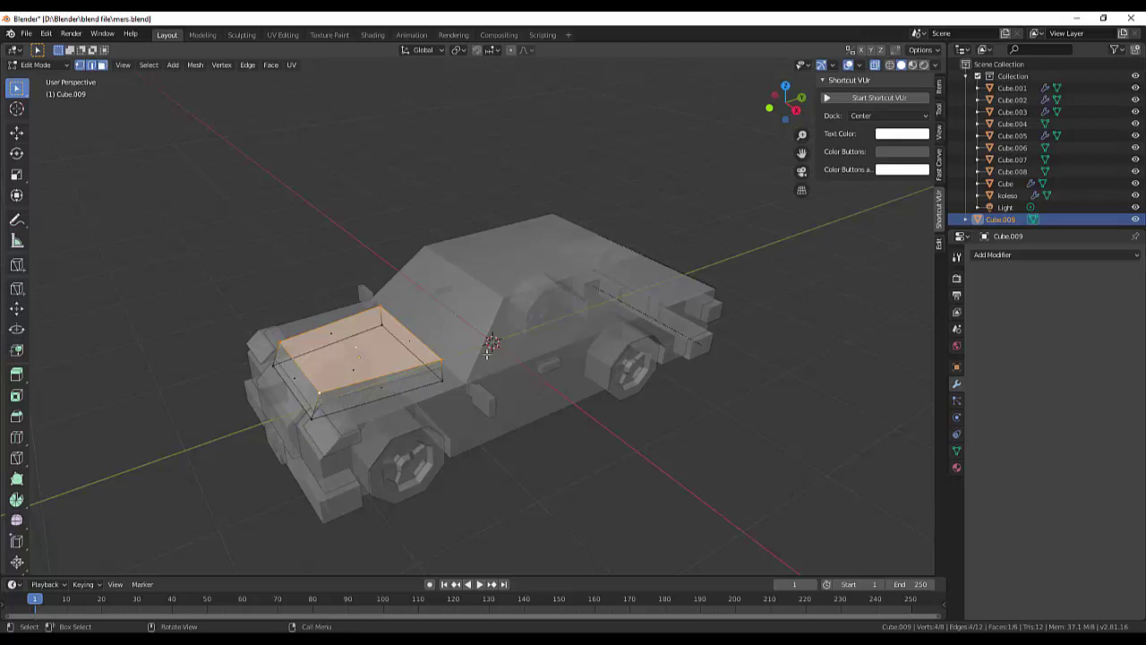
key("s")
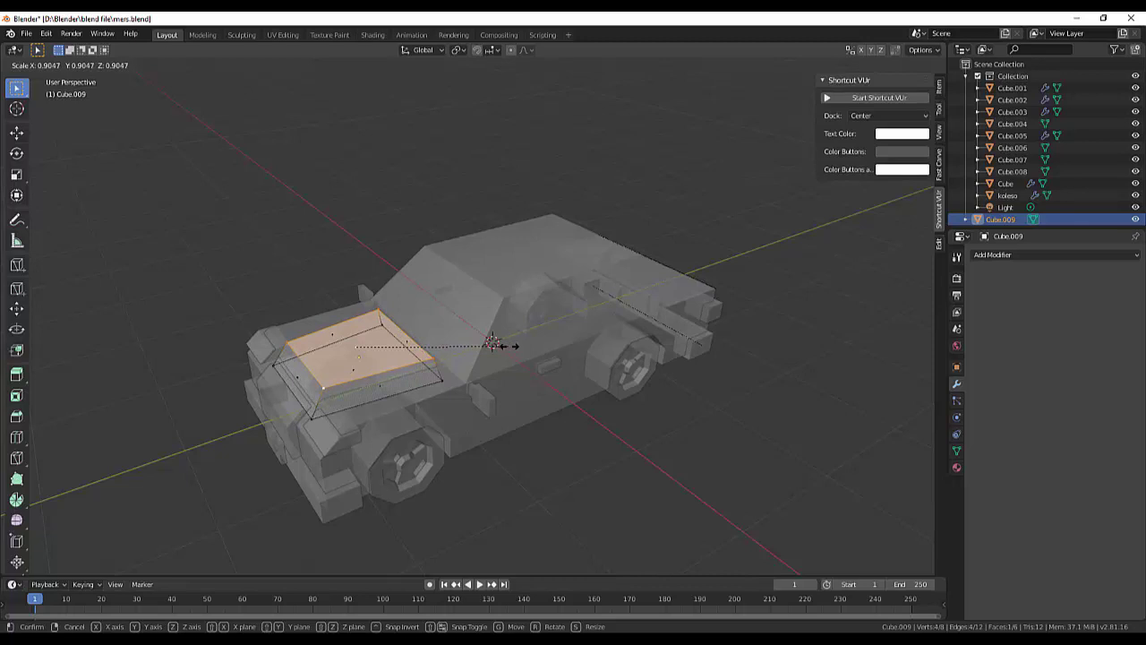
left_click(502, 346)
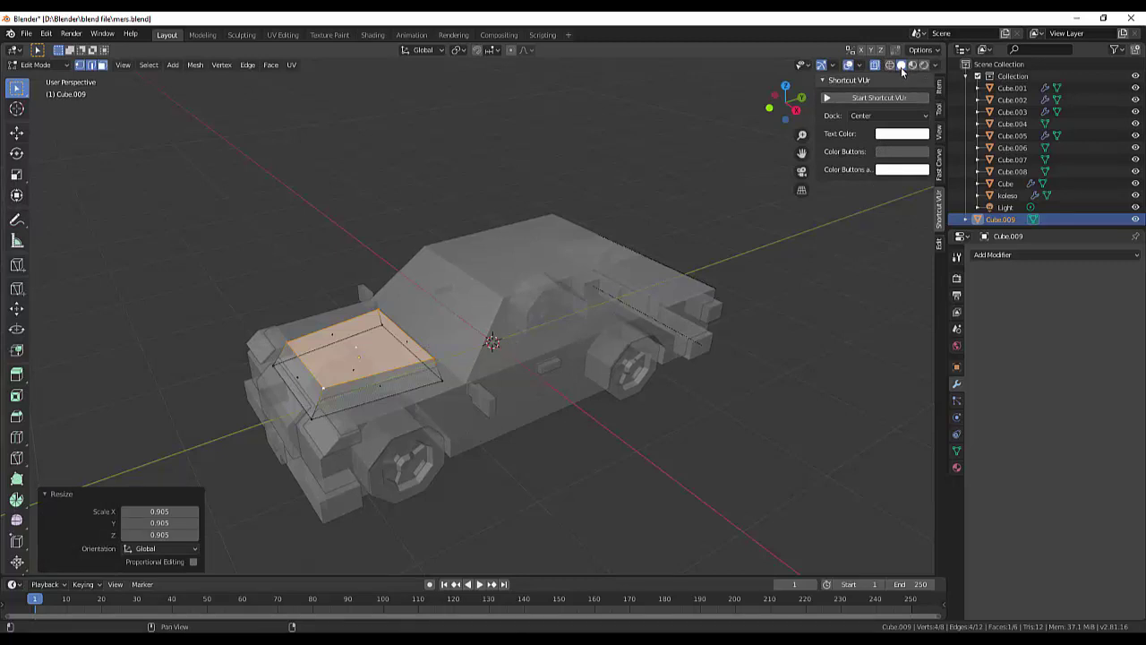
left_click(734, 318)
mouse_move(743, 326)
middle_mouse_down()
mouse_move(819, 289)
mouse_move(800, 335)
mouse_move(757, 358)
mouse_move(751, 310)
mouse_move(706, 299)
mouse_move(759, 302)
mouse_move(770, 327)
mouse_move(754, 304)
mouse_move(770, 296)
middle_mouse_up()
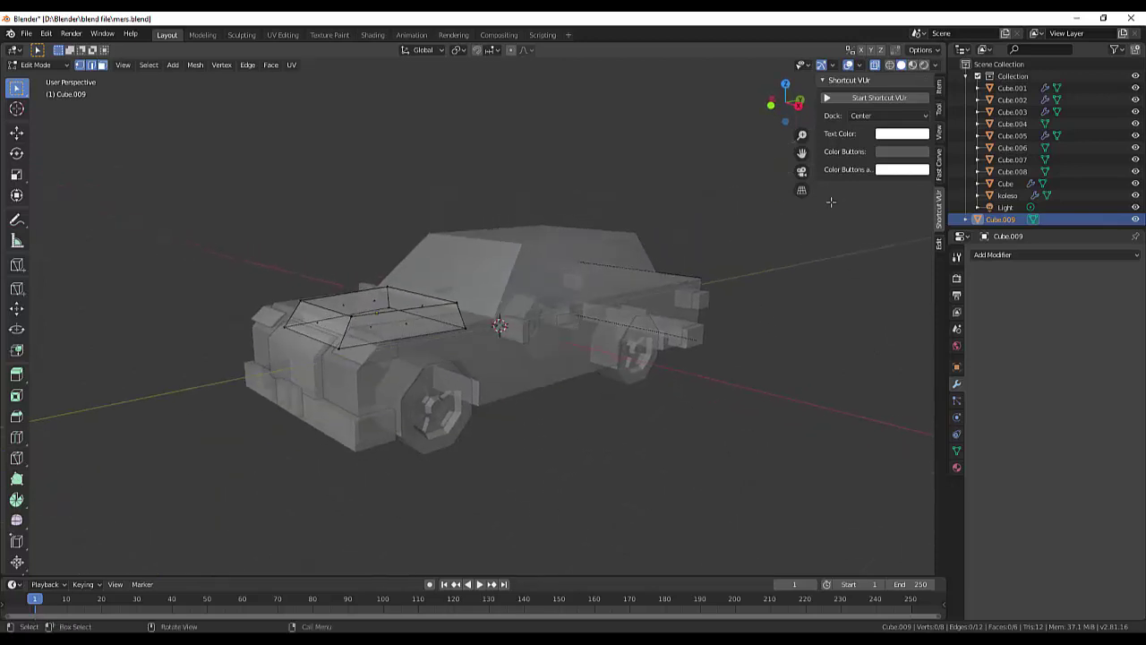
Step: Turn X-ray off, select the whole hood block and squash it to 0.698 along Z
left_click(875, 65)
mouse_move(745, 215)
middle_mouse_down()
mouse_move(749, 235)
mouse_move(775, 245)
mouse_move(766, 280)
mouse_move(742, 253)
mouse_move(804, 207)
mouse_move(706, 244)
middle_mouse_up()
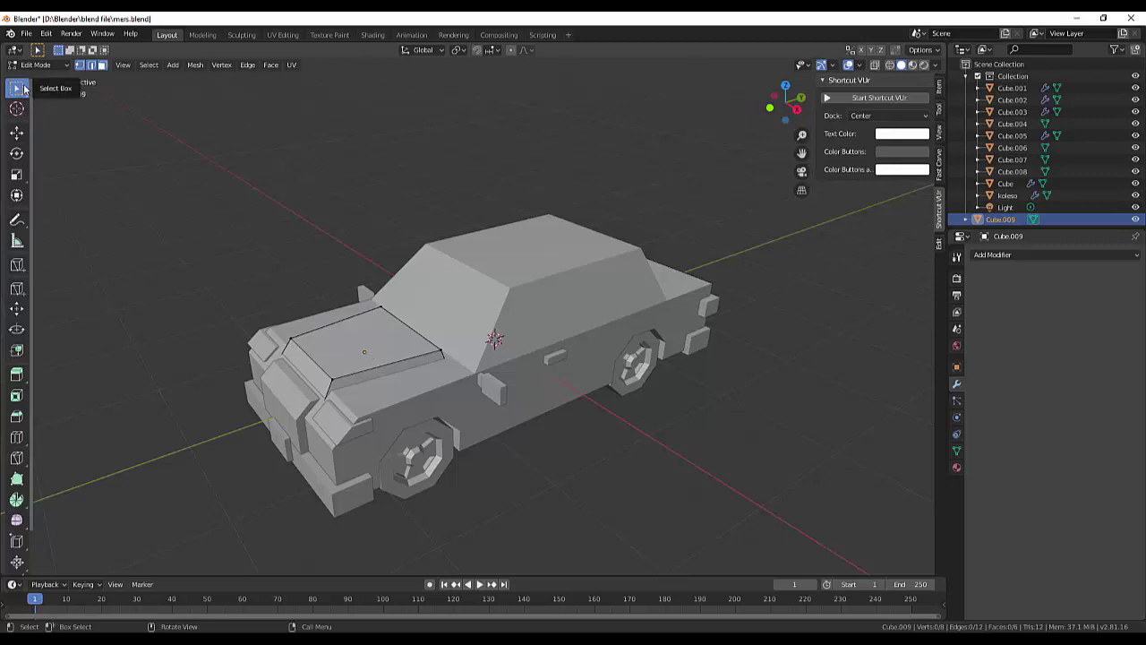
left_click(374, 343)
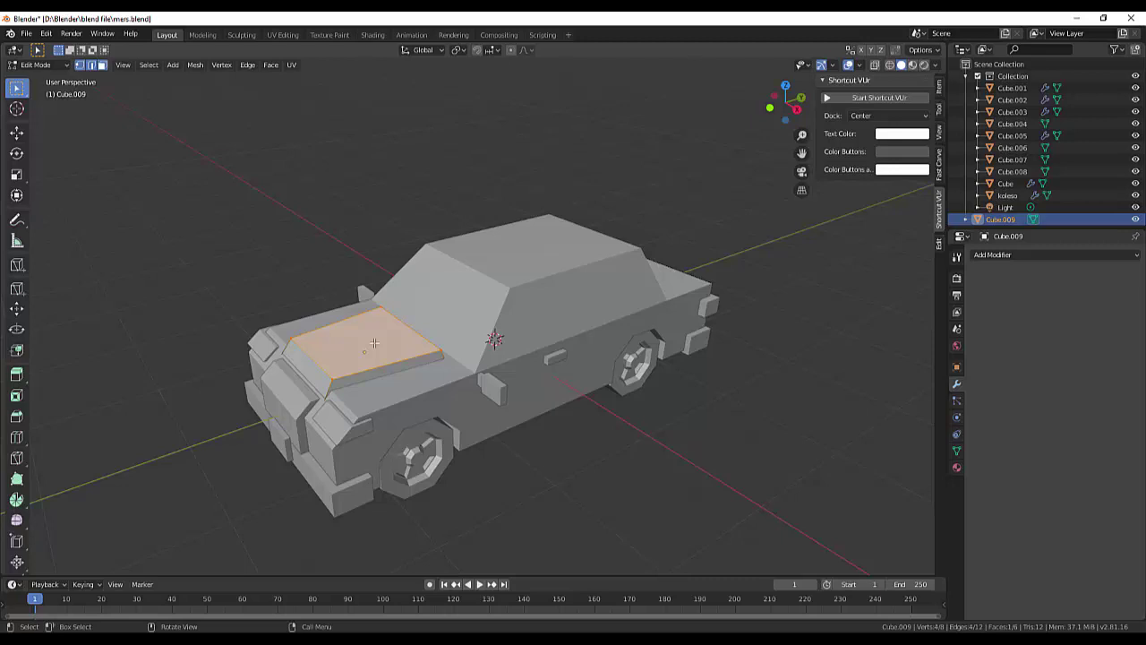
key("a")
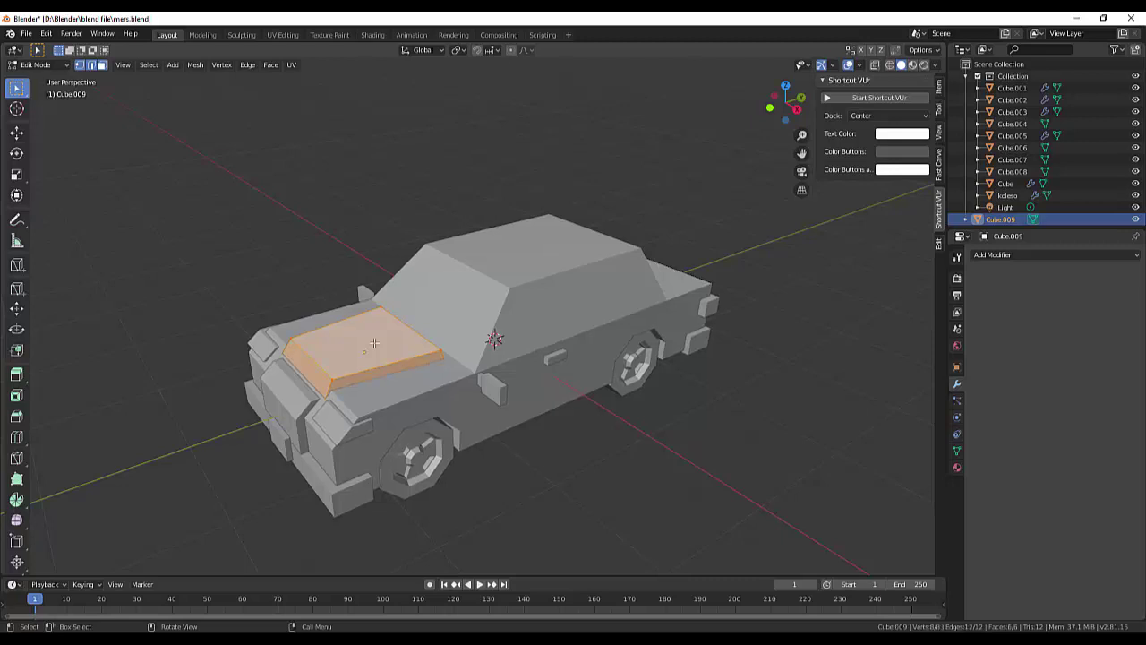
key("s")
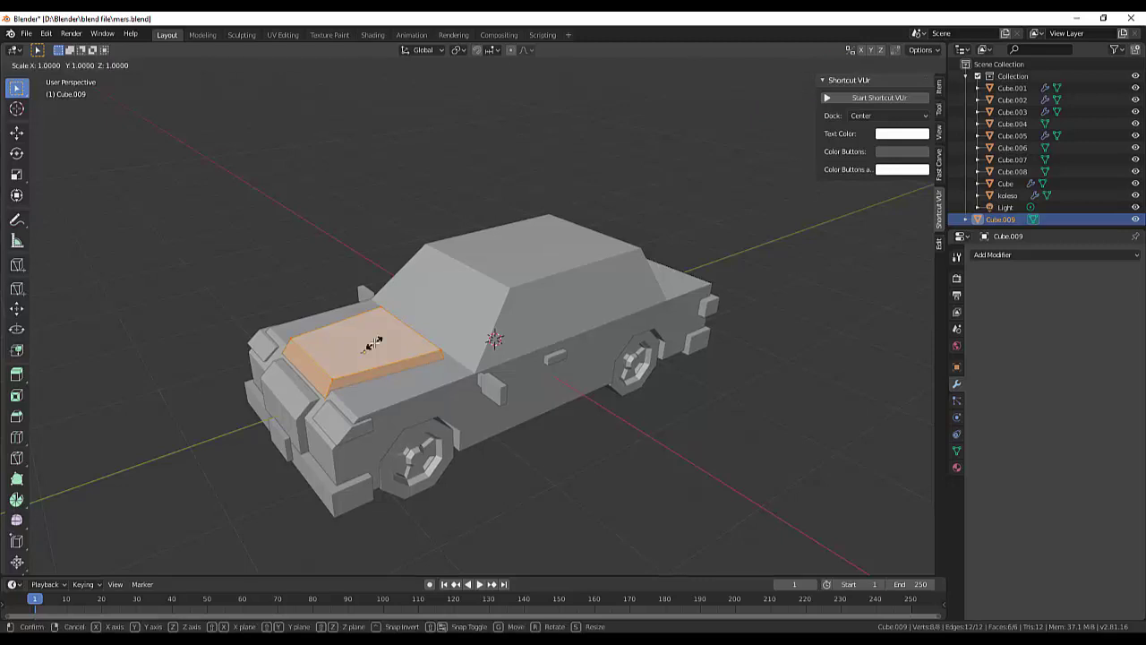
key("z")
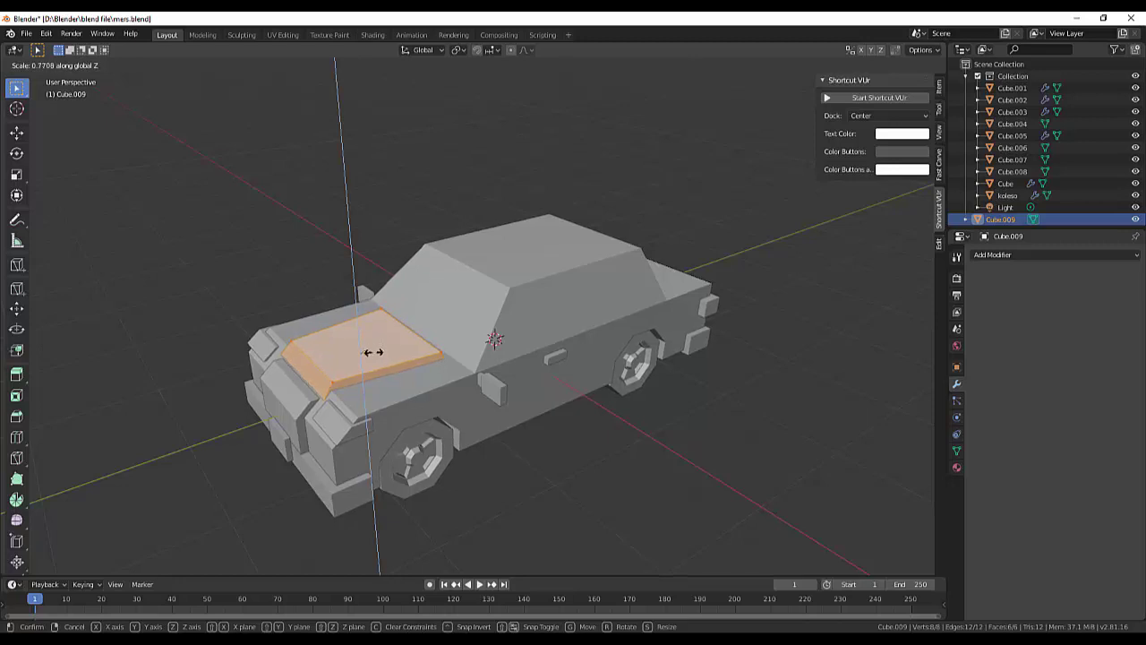
left_click(371, 349)
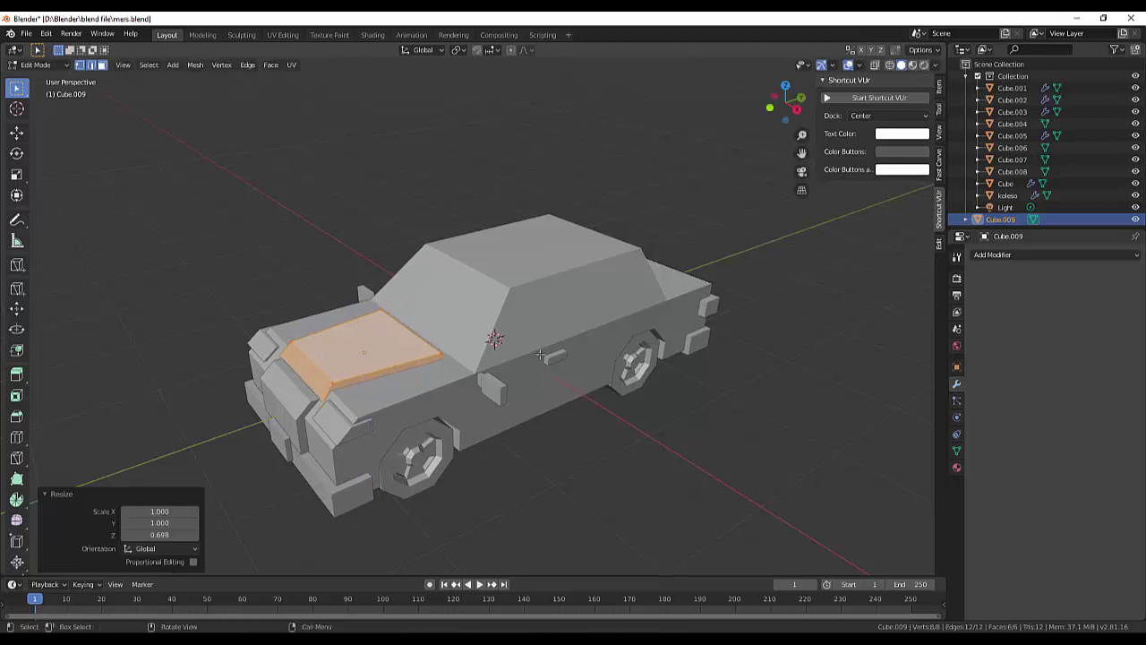
mouse_move(581, 434)
middle_mouse_down()
mouse_move(665, 409)
mouse_move(652, 446)
mouse_move(161, 463)
middle_mouse_up()
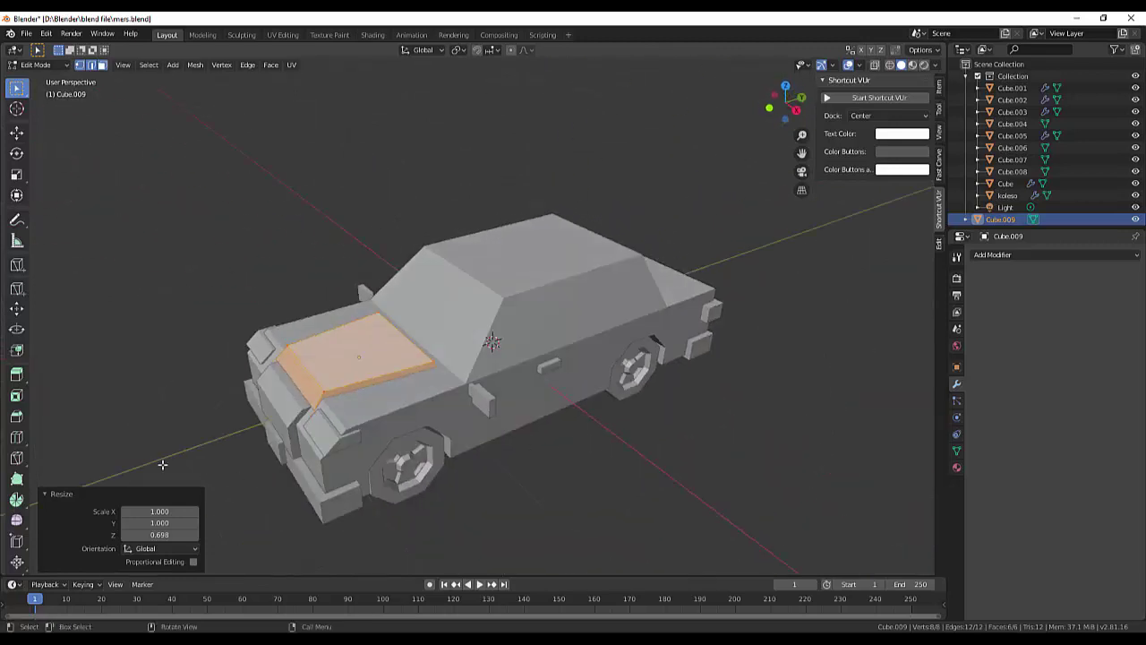
Step: Add a lengthwise loop cut down the hood's middle and select the new centre edge
left_click(17, 443)
left_click(55, 442)
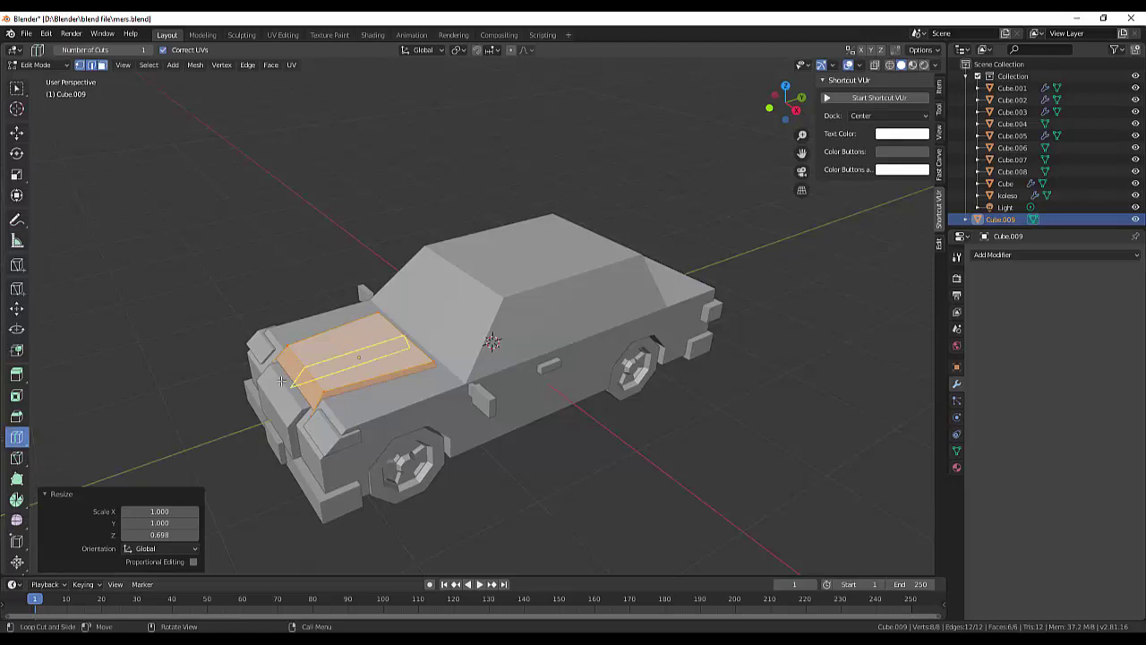
left_click(284, 381)
middle_click_drag(620, 464, 520, 486)
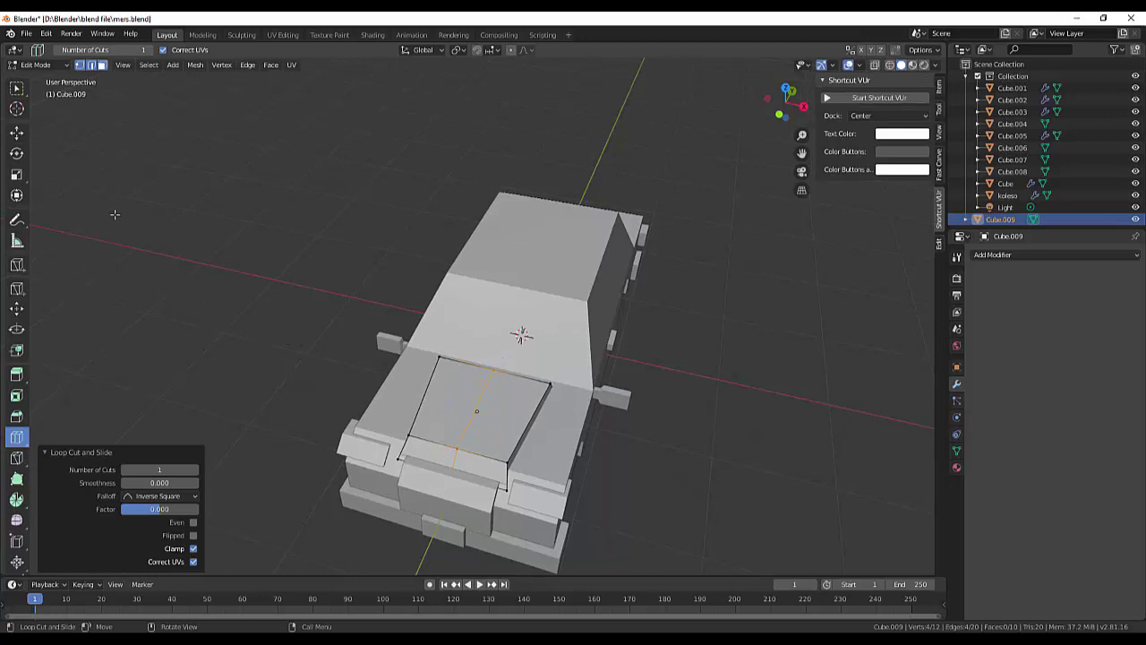
left_click(16, 88)
left_click(54, 94)
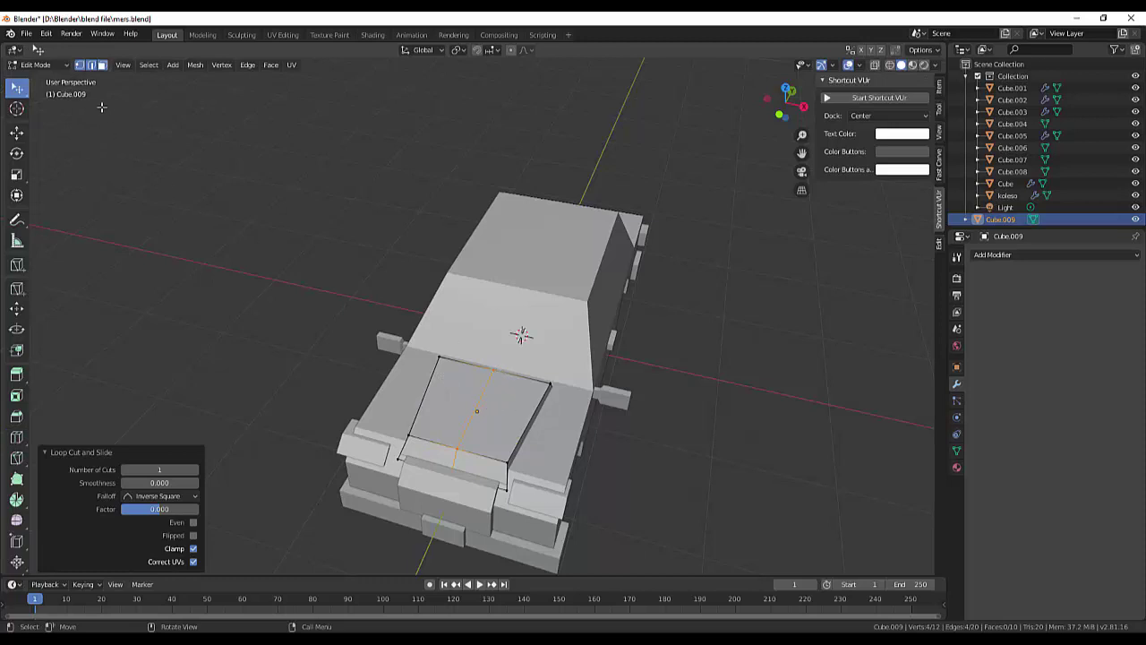
left_click(480, 398)
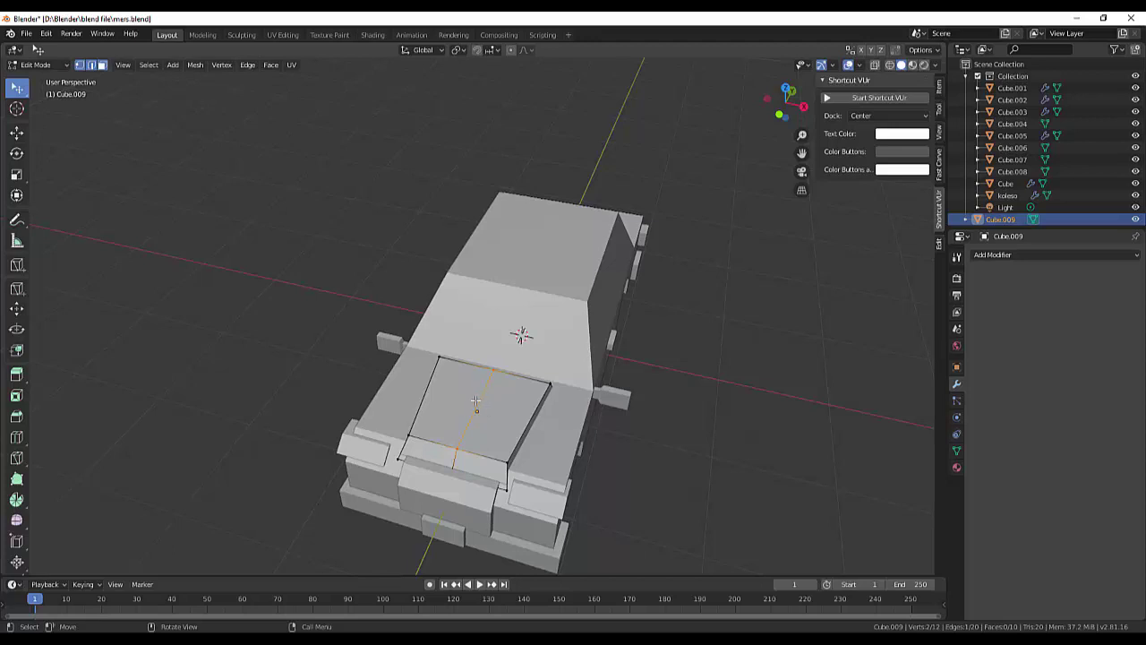
middle_click_drag(839, 419, 847, 312)
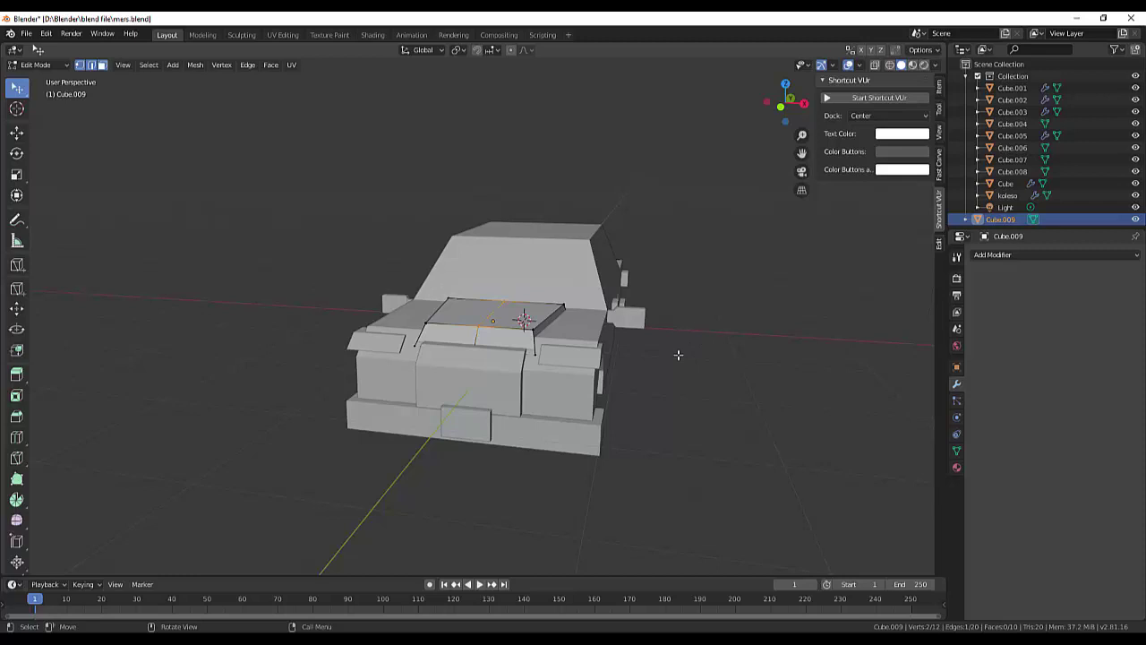
Step: Briefly preview material shading, then raise the hood's centre edge 0.0506 m along Z
key("z")
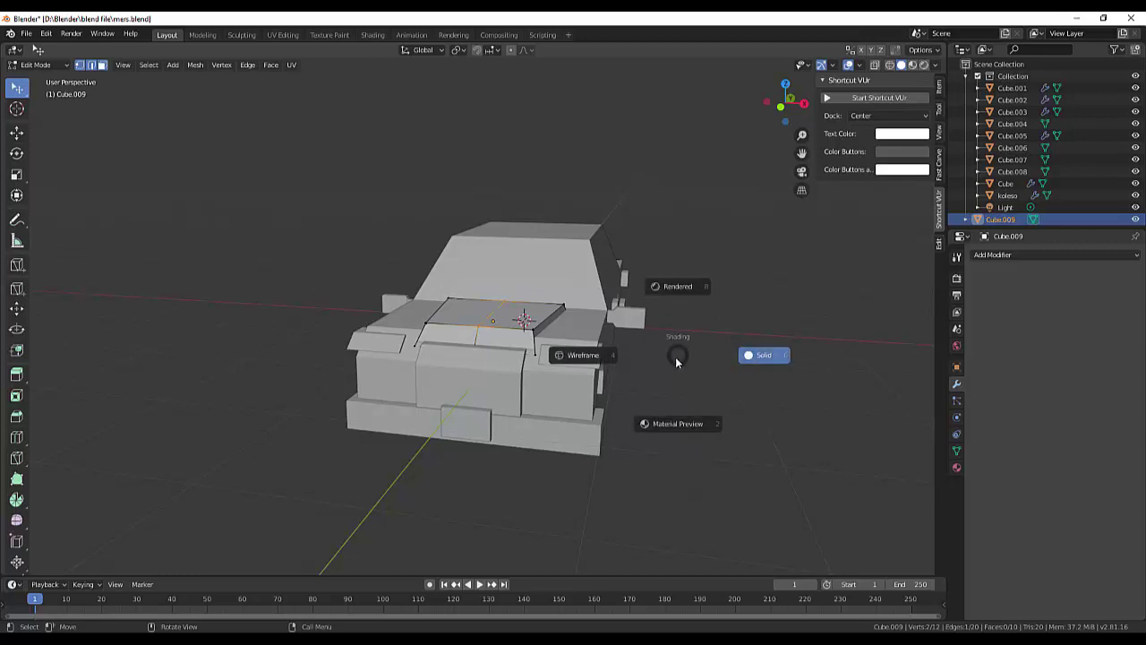
left_click(719, 413)
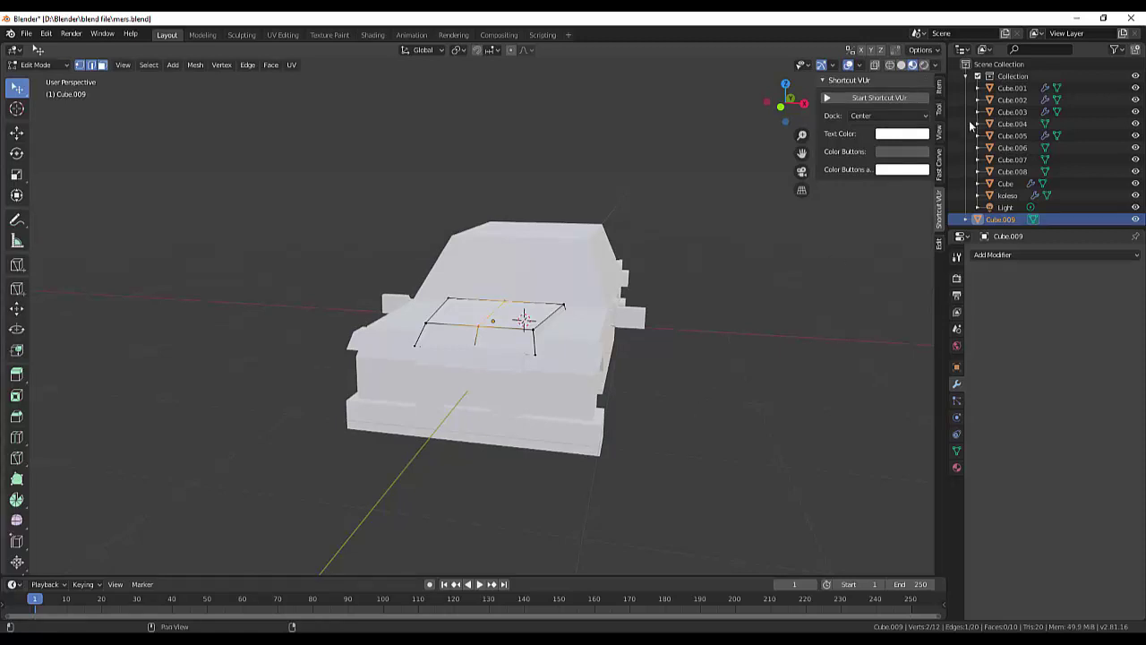
left_click(901, 64)
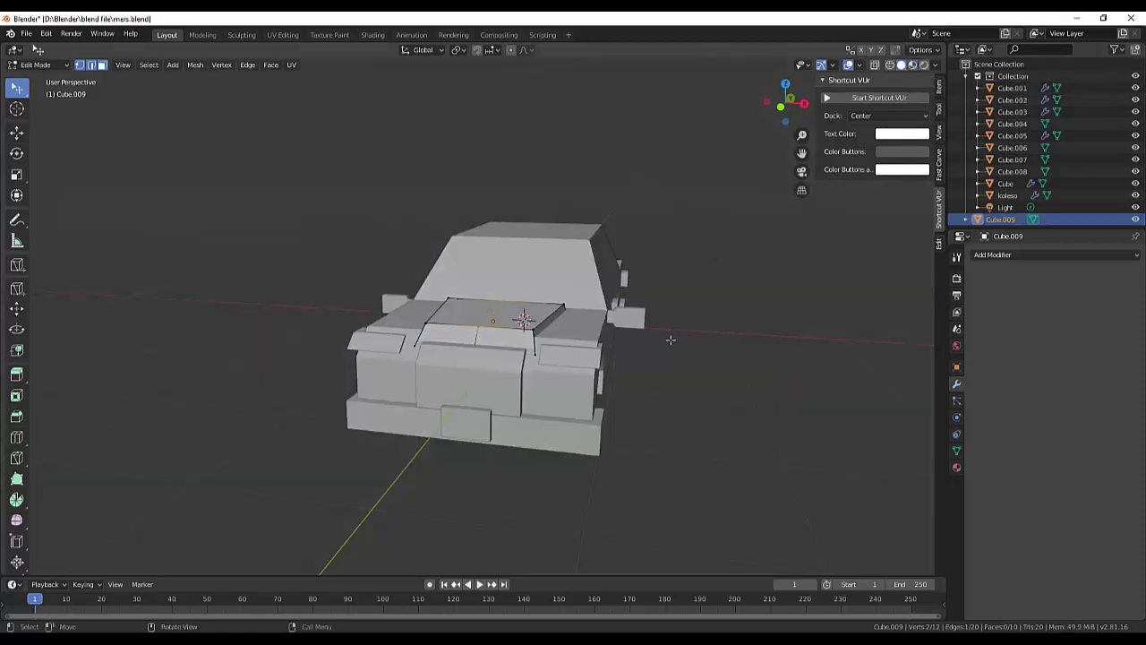
key("g")
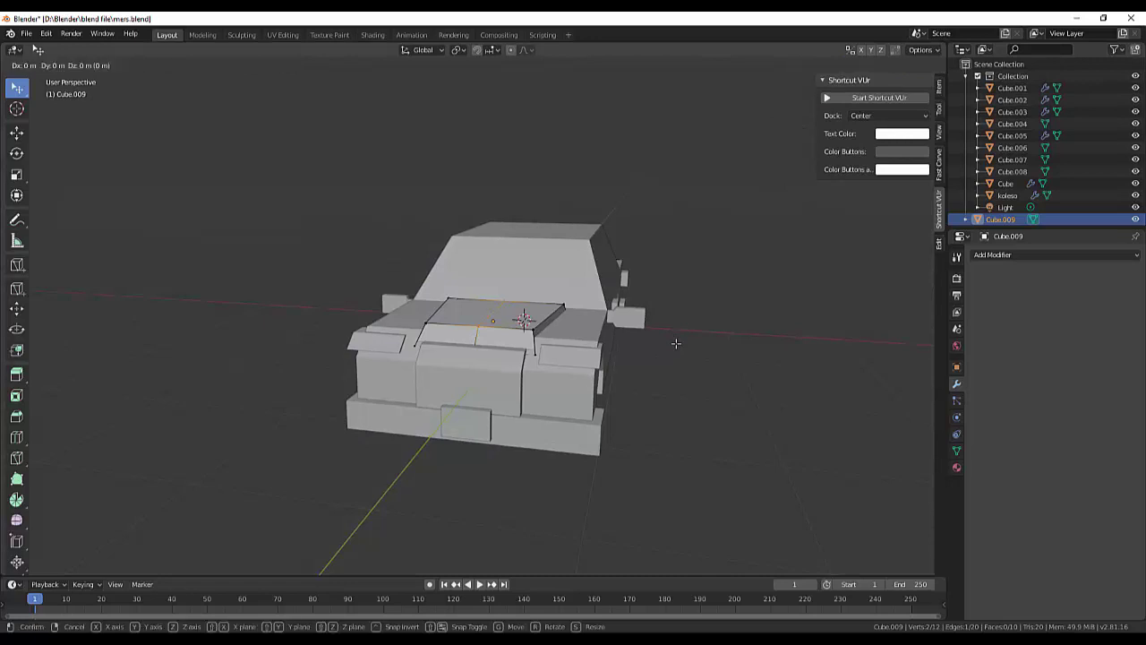
key("z")
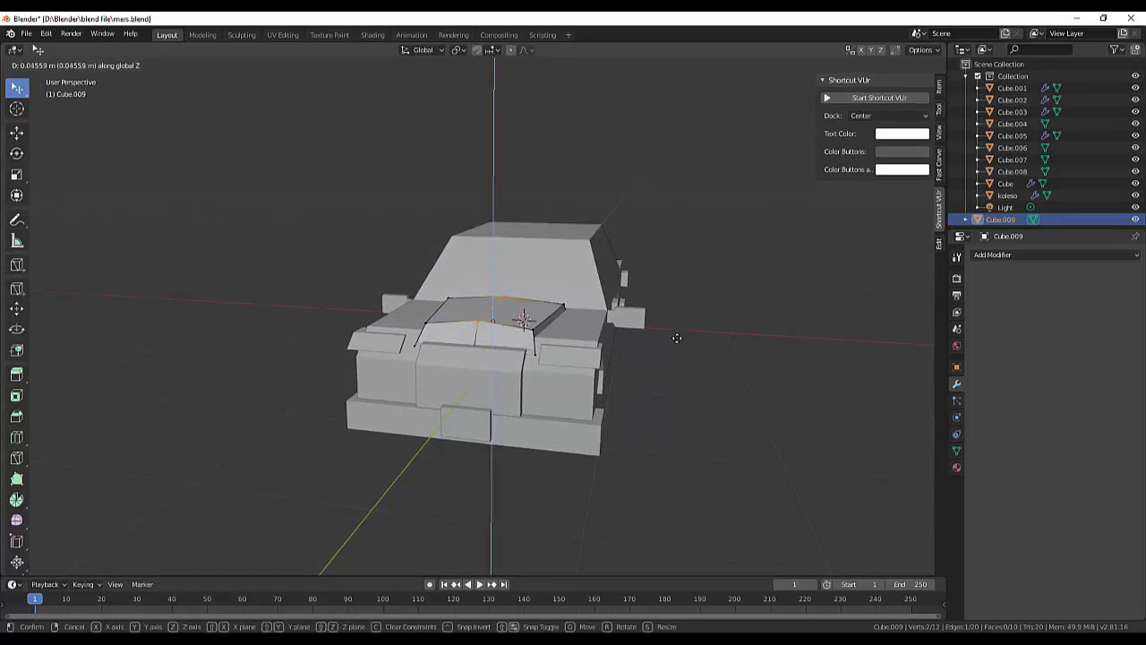
left_click(676, 337)
mouse_move(726, 325)
middle_mouse_down()
mouse_move(740, 340)
mouse_move(718, 302)
mouse_move(832, 333)
mouse_move(755, 353)
mouse_move(707, 317)
middle_mouse_up()
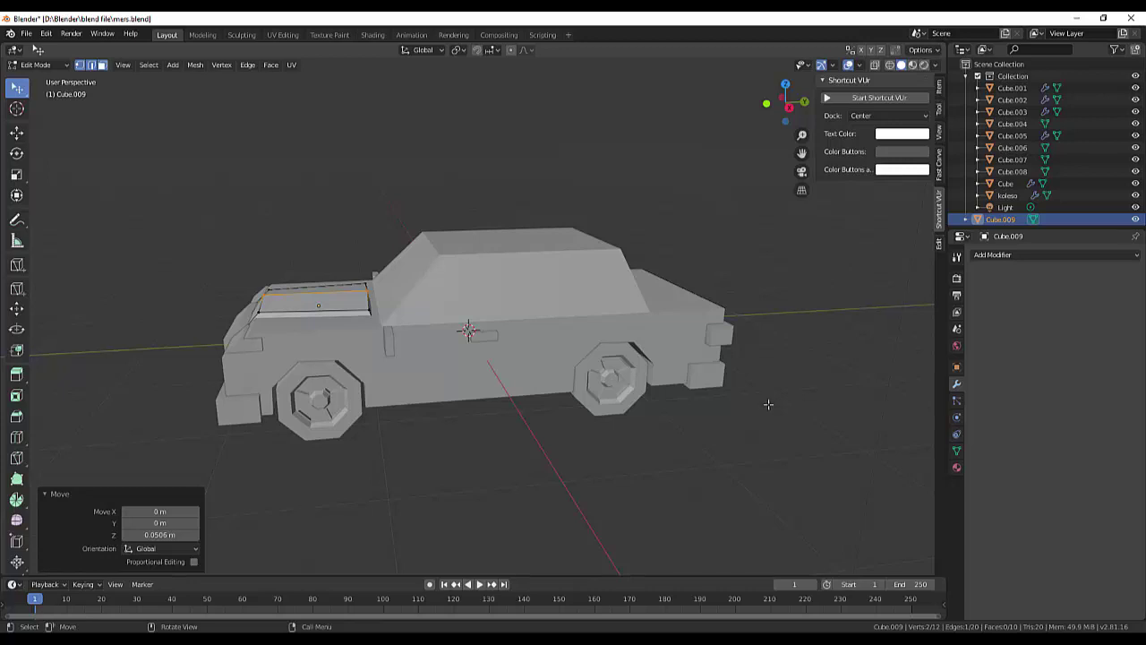
Step: Check the front and side views, turn on X-ray, and nudge the hood's rear edge slightly
key("KP_1")
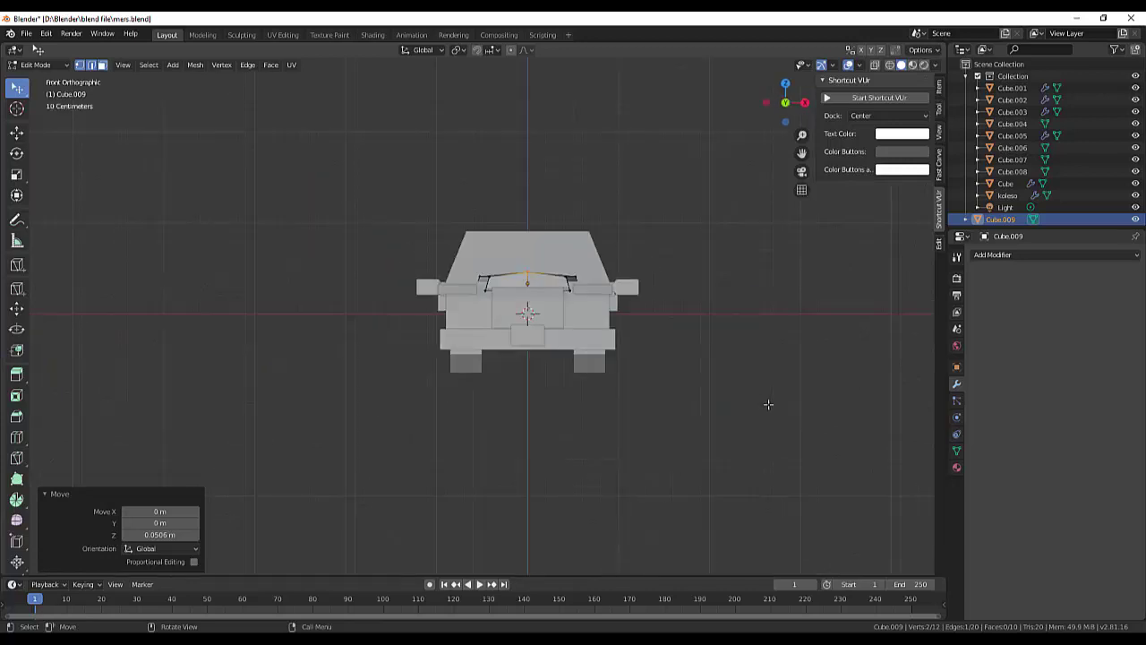
key("KP_3")
scroll(397, 364, "up", 3)
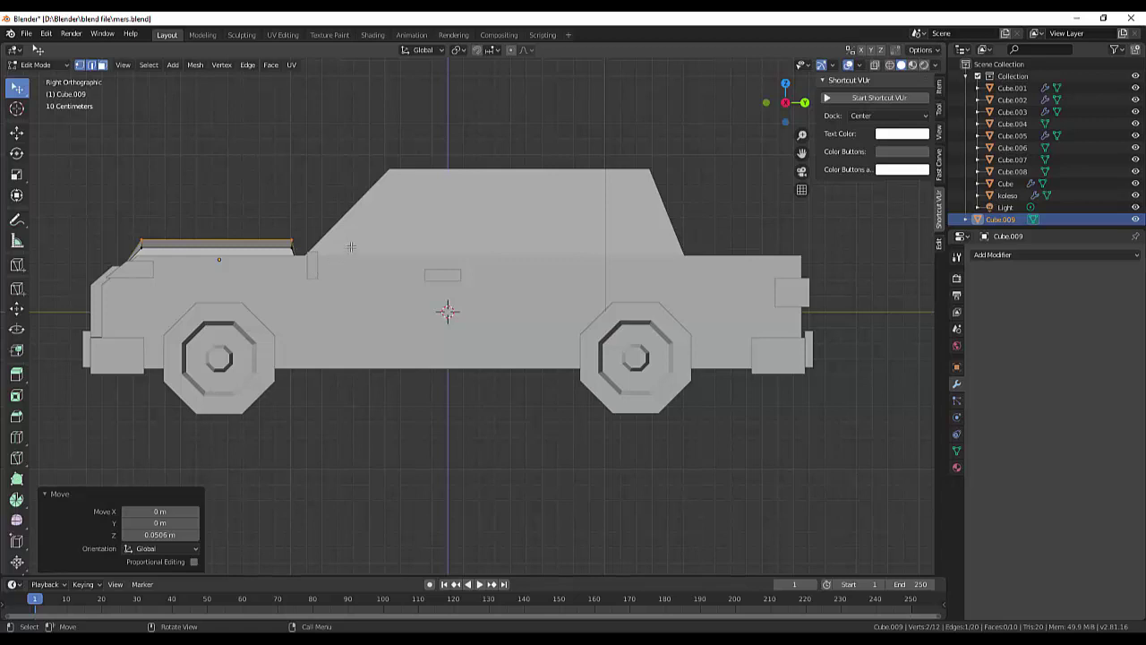
scroll(351, 246, "up", 2)
middle_click_drag(351, 246, 395, 276)
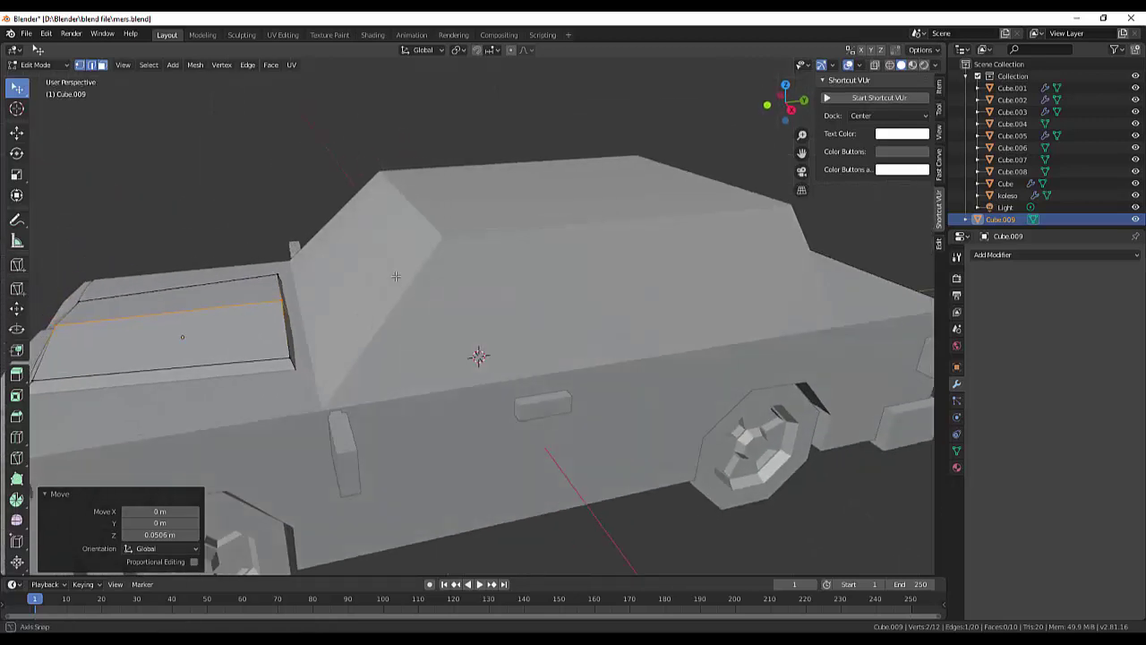
left_click(262, 255)
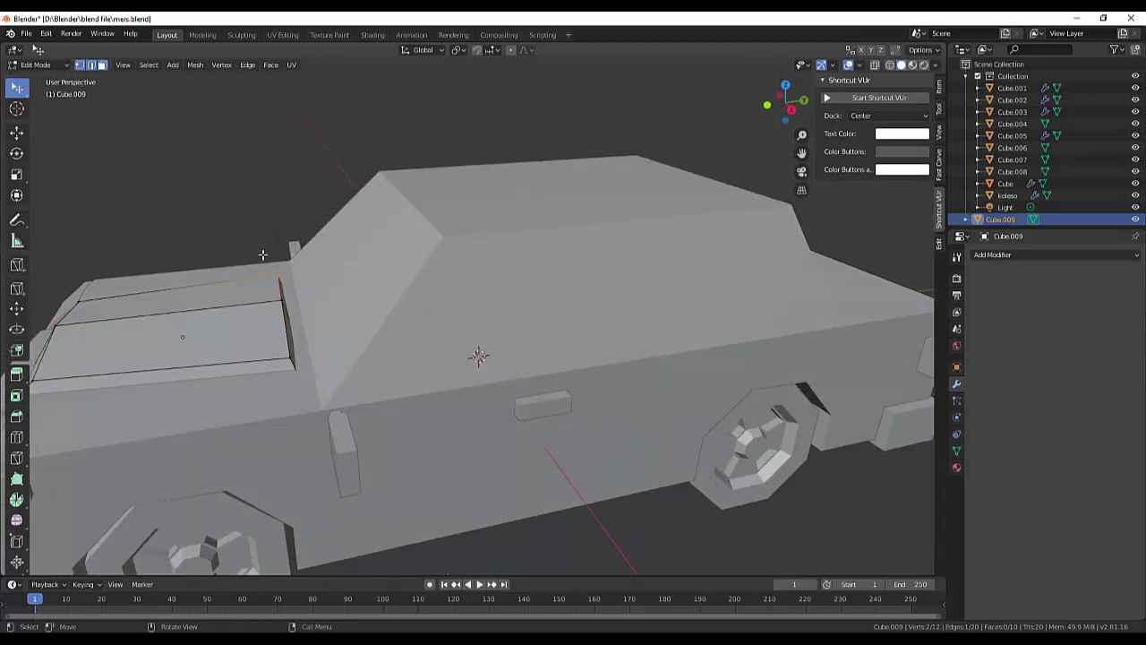
left_click(875, 64)
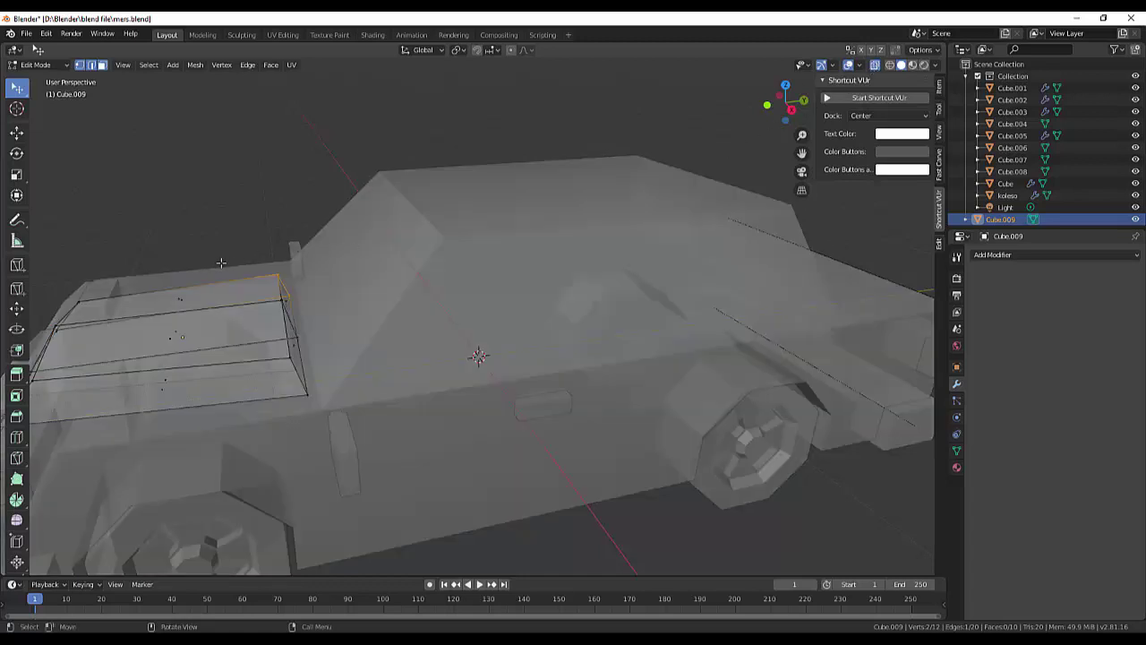
key("g")
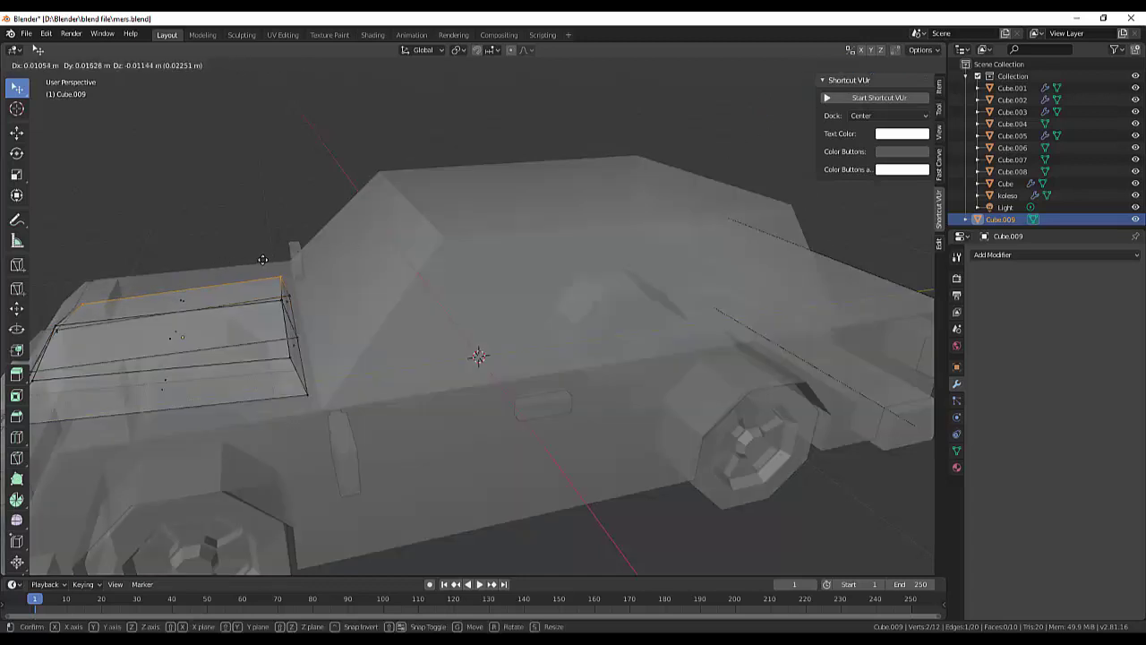
left_click(263, 260)
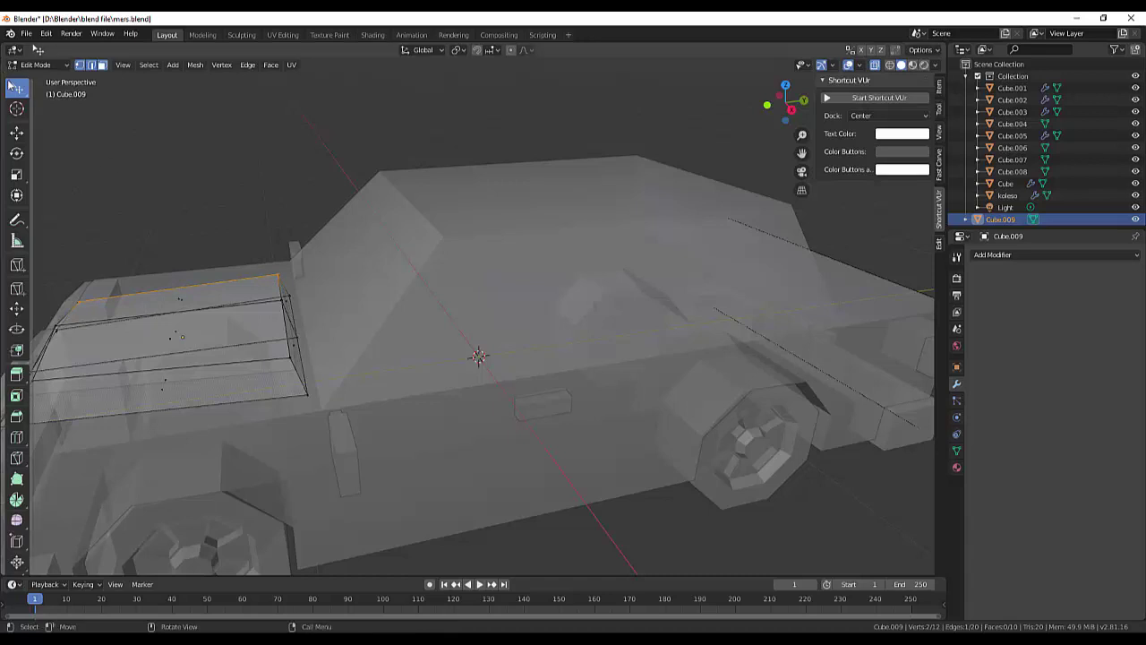
Step: Box-select the hood's rear faces and move them 0.0421 m back along Y
left_click_drag(17, 87, 45, 117)
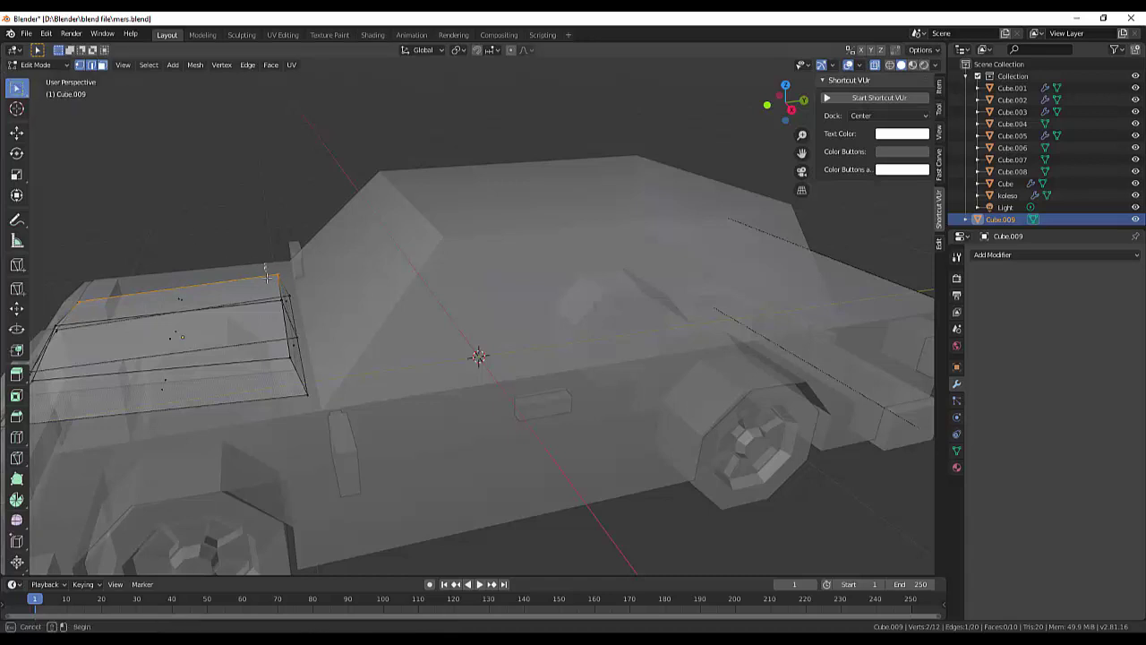
left_click_drag(266, 264, 318, 425)
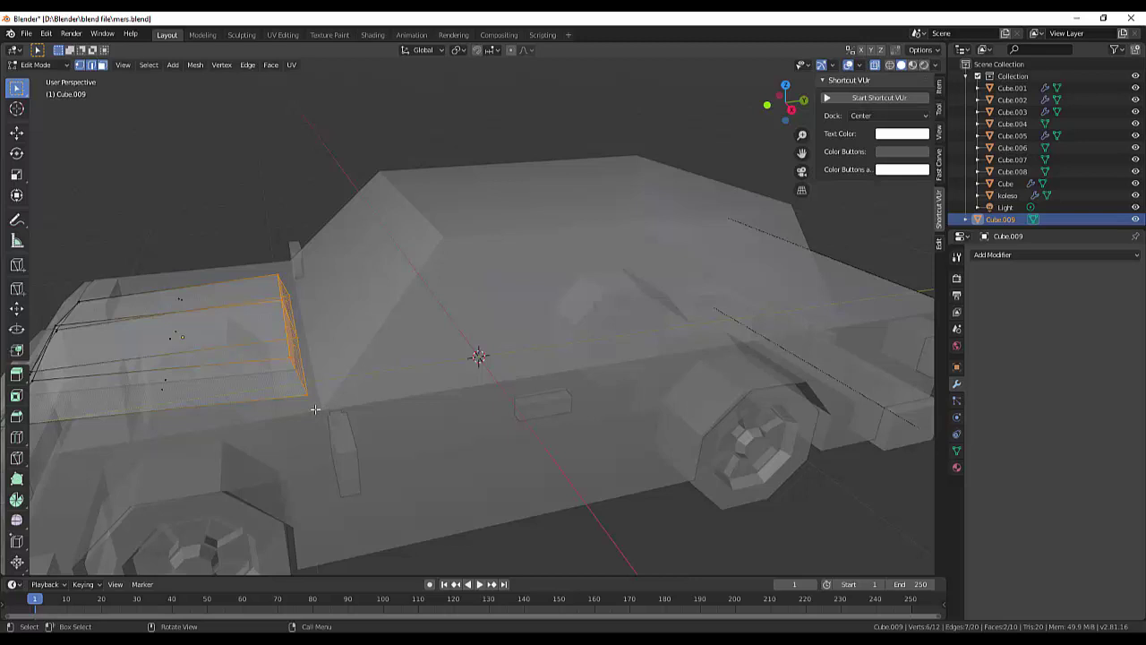
key("g")
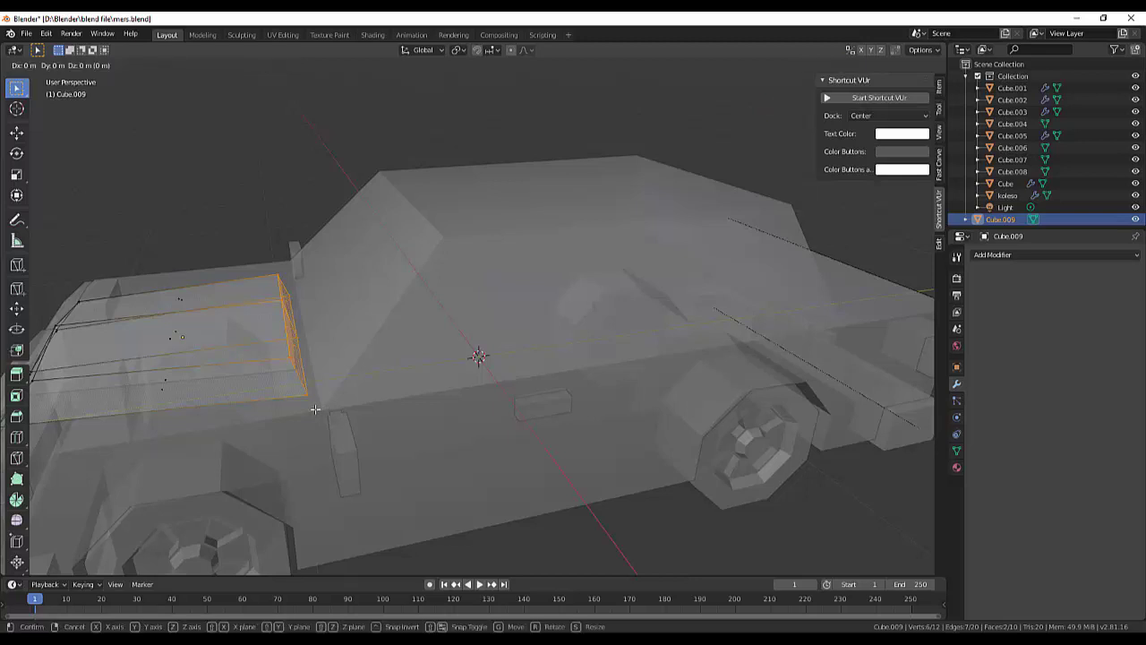
key("y")
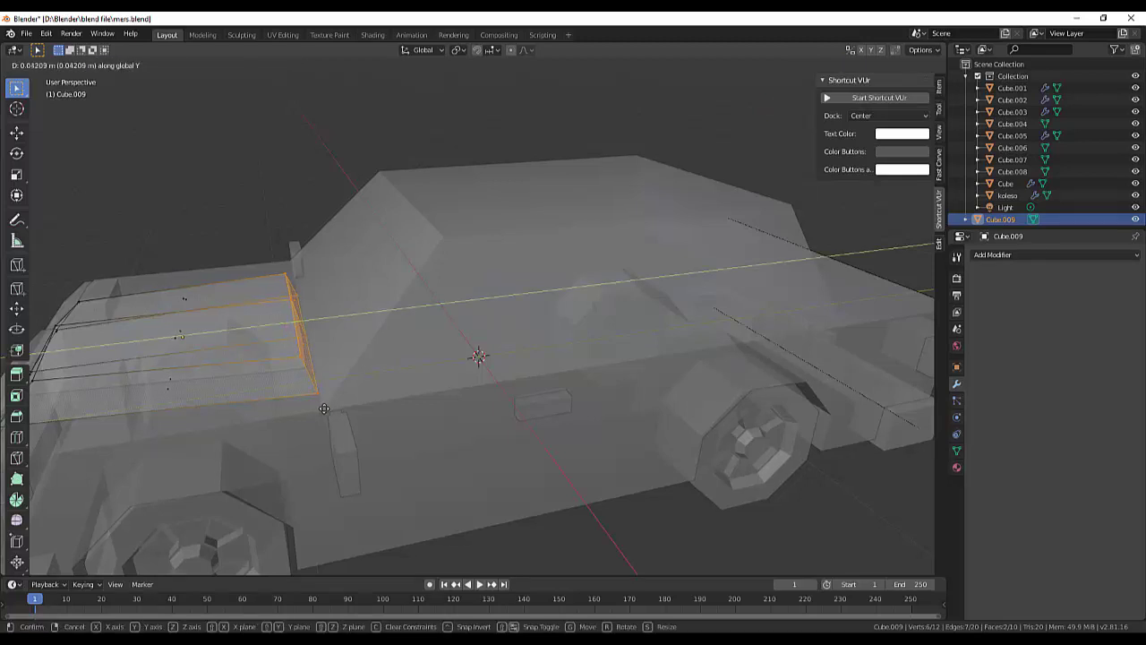
left_click(324, 409)
mouse_move(395, 390)
middle_mouse_down()
mouse_move(615, 406)
mouse_move(521, 369)
middle_mouse_up()
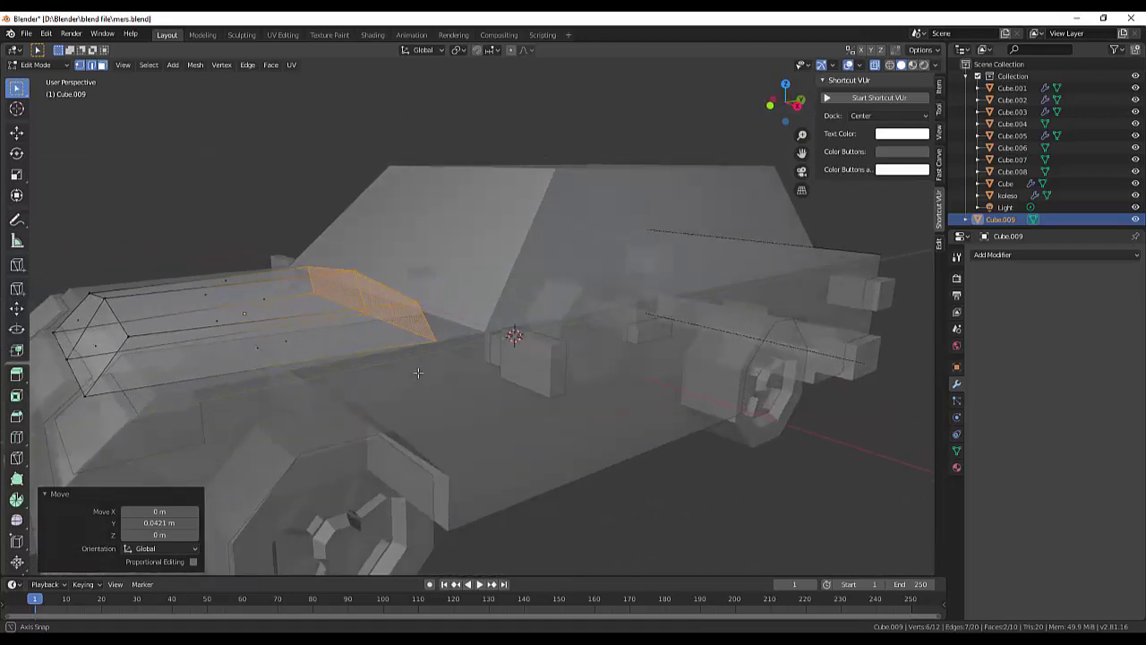
middle_click_drag(521, 370, 432, 381)
scroll(431, 382, "down", 3)
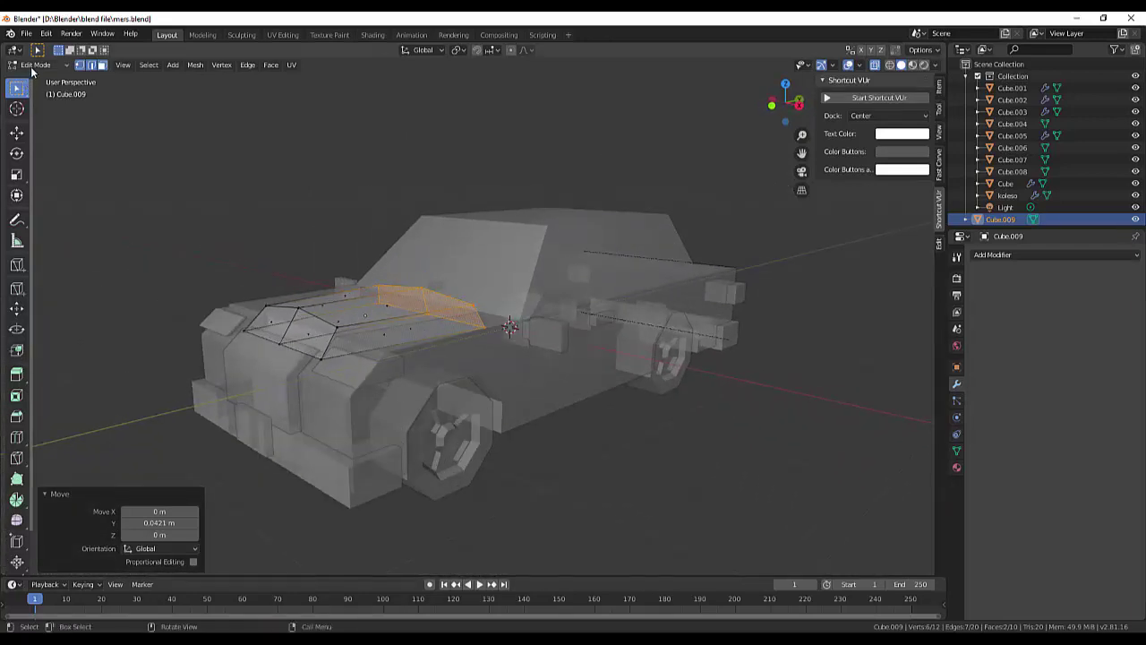
Step: Back in Object Mode, lower the hood piece Cube.009 by 0.0166 m along Z
key("Tab")
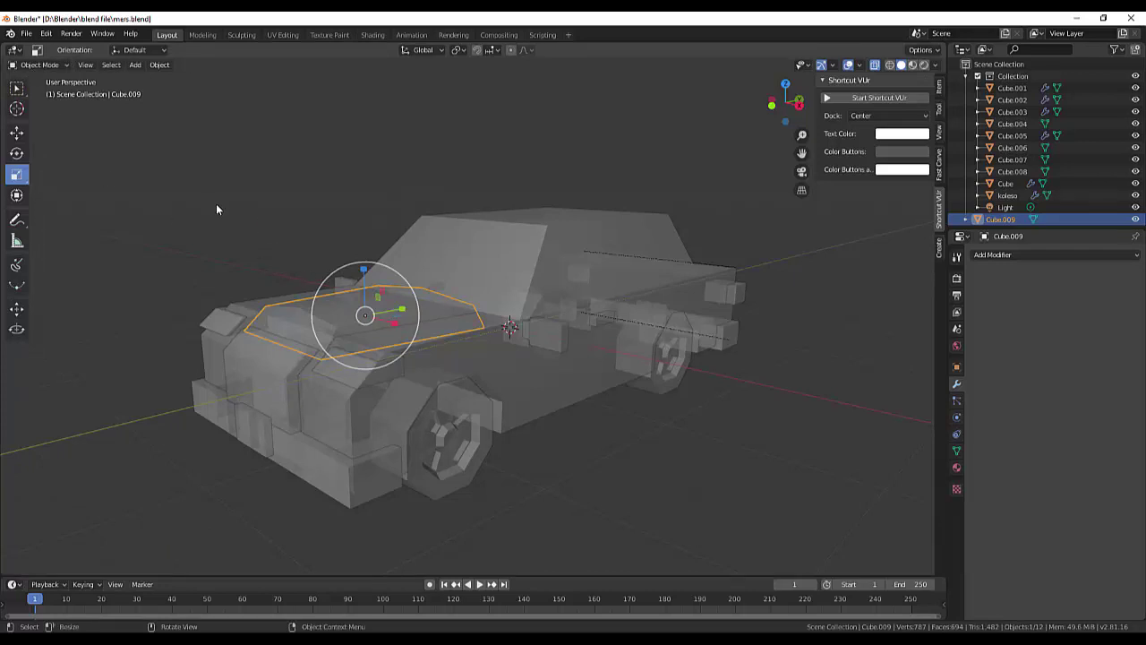
key("g")
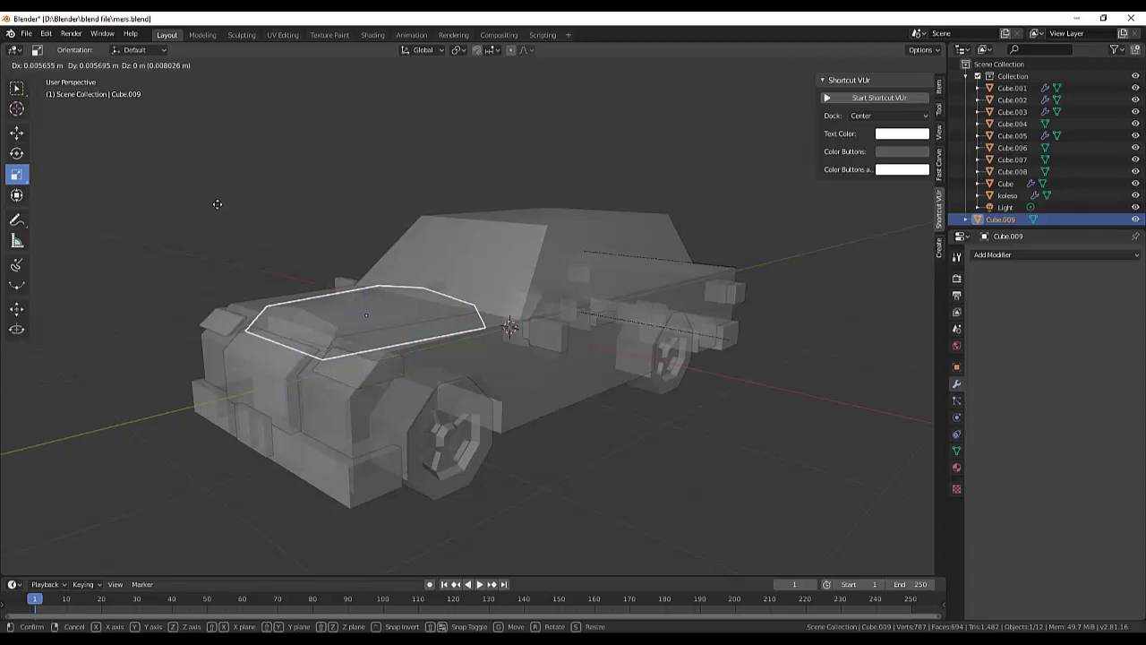
key("z")
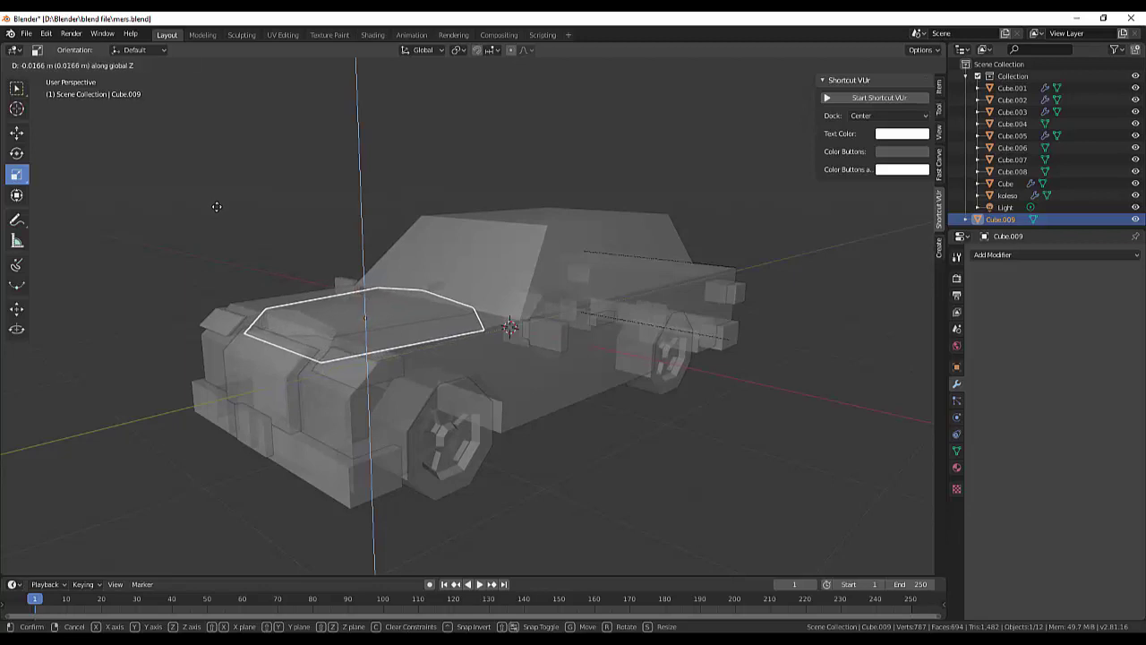
left_click(216, 207)
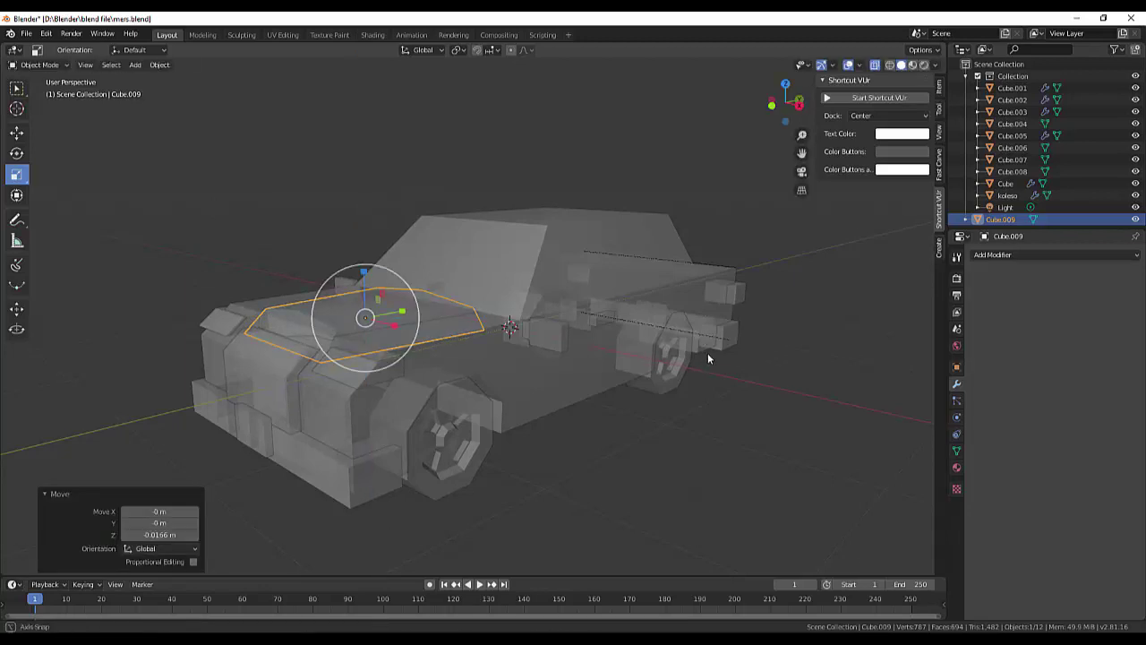
Step: Orbit around the car while switching X-ray off and back on
mouse_move(707, 353)
middle_mouse_down()
mouse_move(765, 357)
mouse_move(655, 380)
mouse_move(649, 354)
mouse_move(698, 337)
middle_mouse_up()
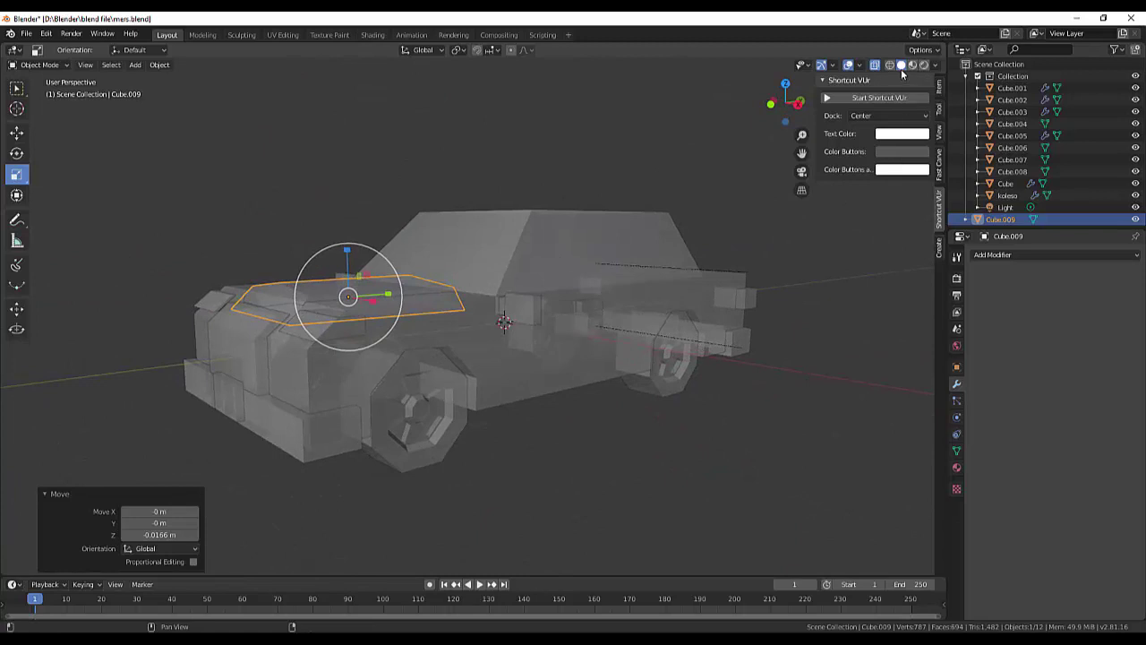
left_click(875, 64)
mouse_move(801, 175)
middle_mouse_down()
mouse_move(802, 197)
mouse_move(840, 196)
mouse_move(924, 251)
mouse_move(880, 195)
mouse_move(809, 222)
middle_mouse_up()
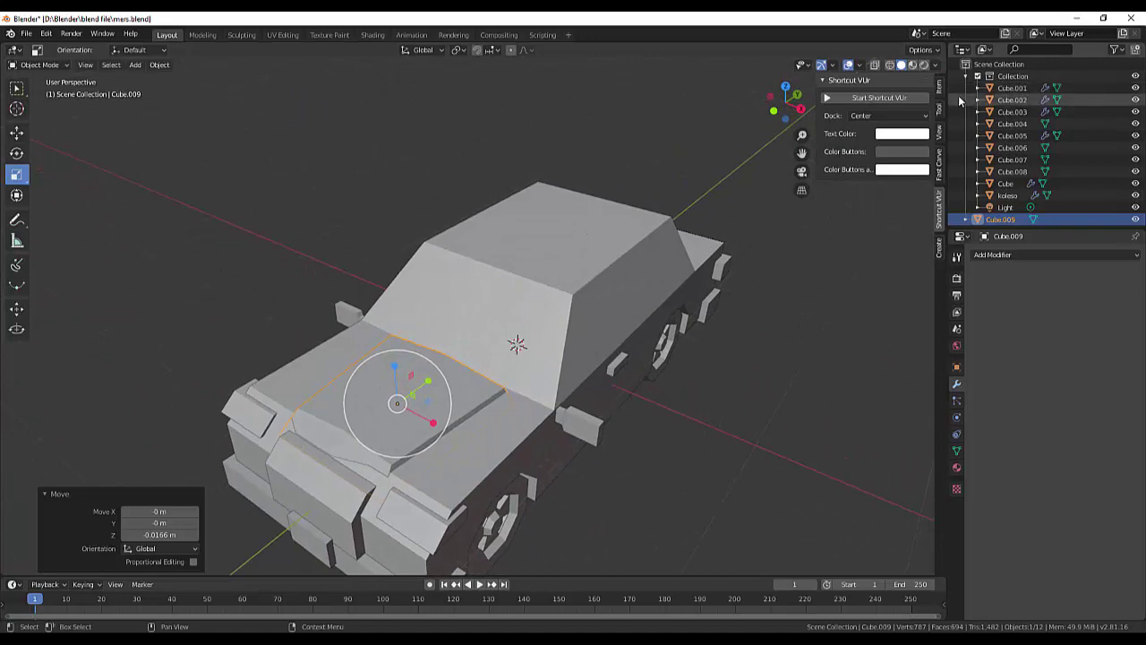
left_click(876, 64)
mouse_move(561, 327)
middle_mouse_down()
mouse_move(596, 307)
mouse_move(678, 313)
mouse_move(695, 332)
mouse_move(556, 296)
mouse_move(552, 313)
middle_mouse_up()
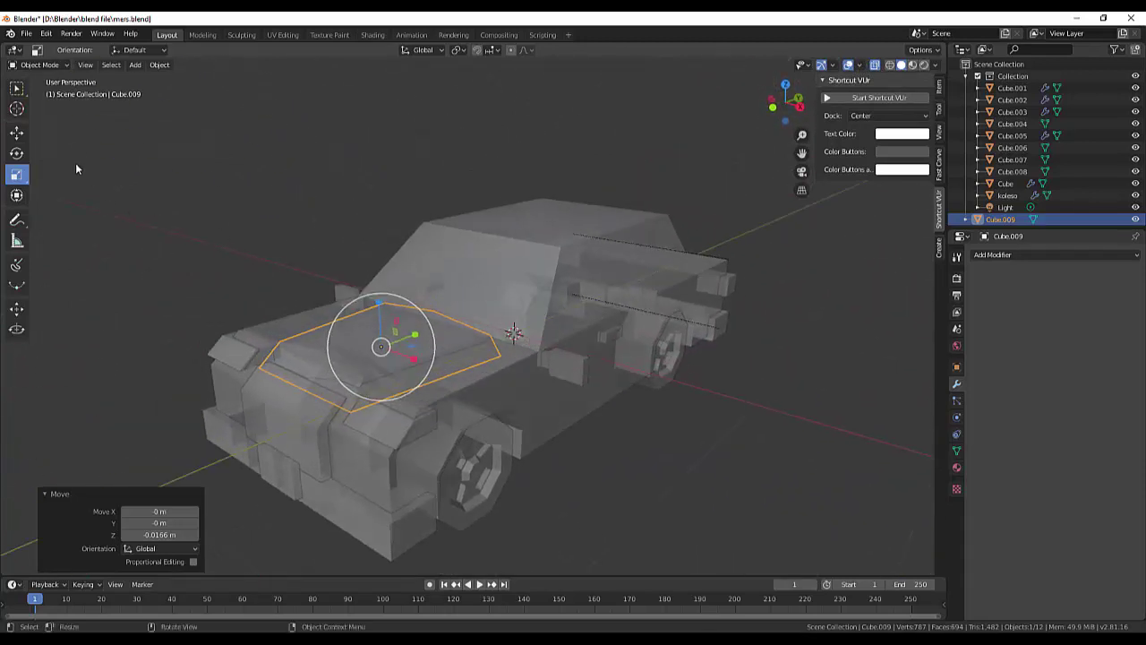
left_click(39, 65)
Step: Put the hood piece in Edit Mode and orbit to a near top-down view of the car
left_click(42, 93)
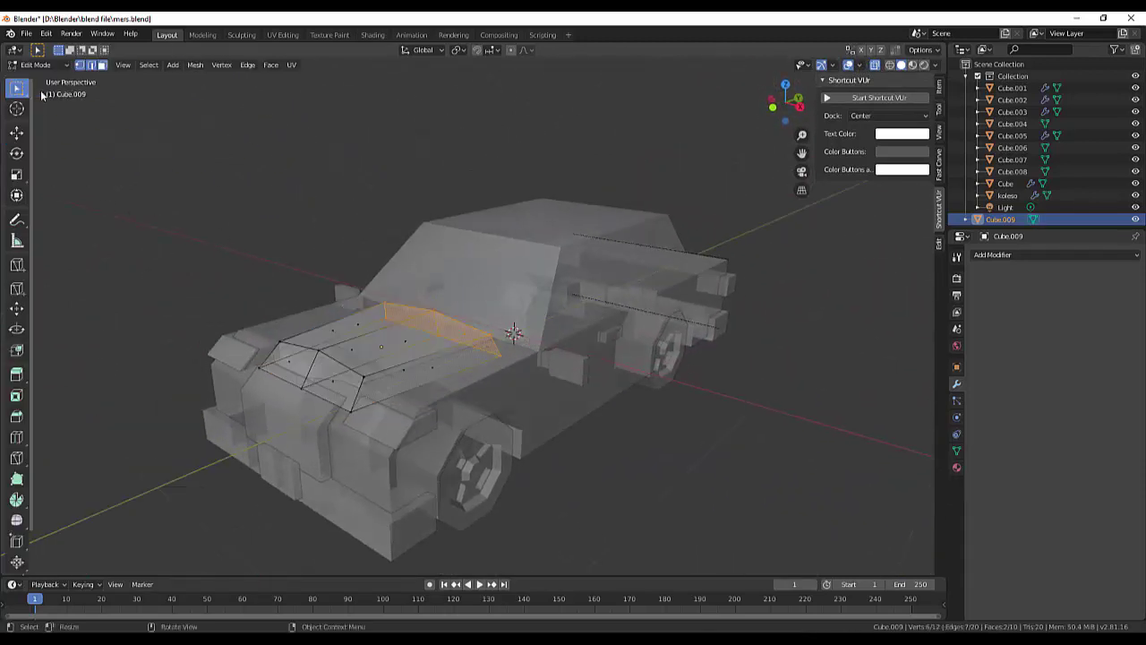
mouse_move(385, 376)
middle_mouse_down()
mouse_move(418, 424)
mouse_move(522, 428)
middle_mouse_up()
mouse_move(519, 394)
middle_mouse_down()
mouse_move(290, 236)
mouse_move(252, 326)
mouse_move(369, 316)
mouse_move(380, 410)
middle_mouse_up()
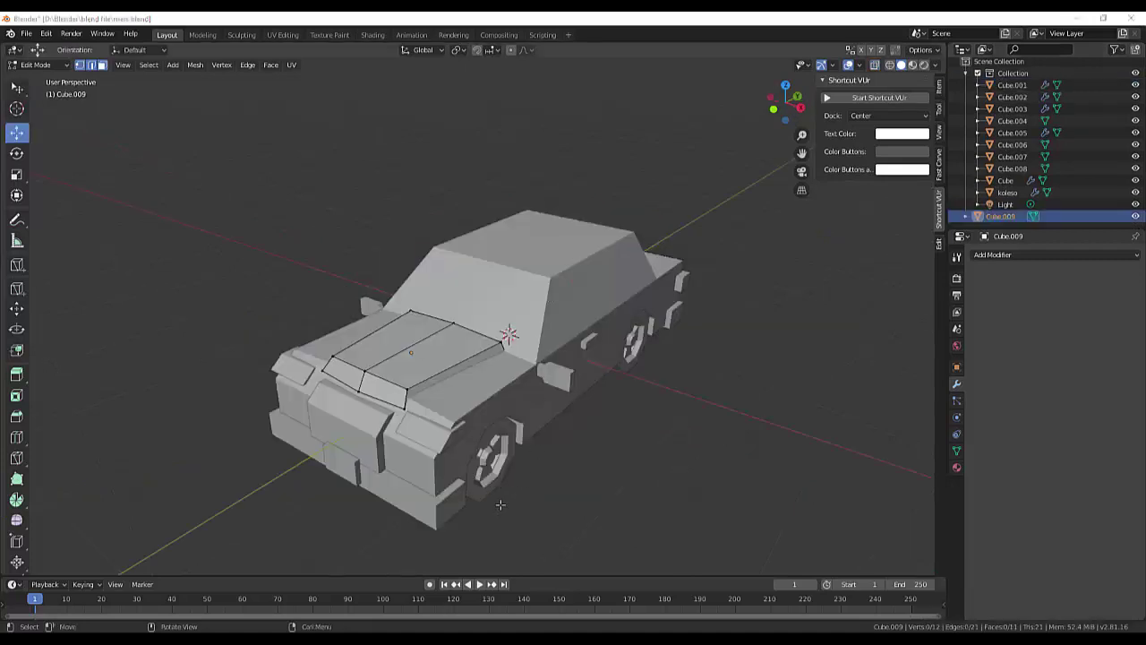
scroll(564, 374, "up", 2)
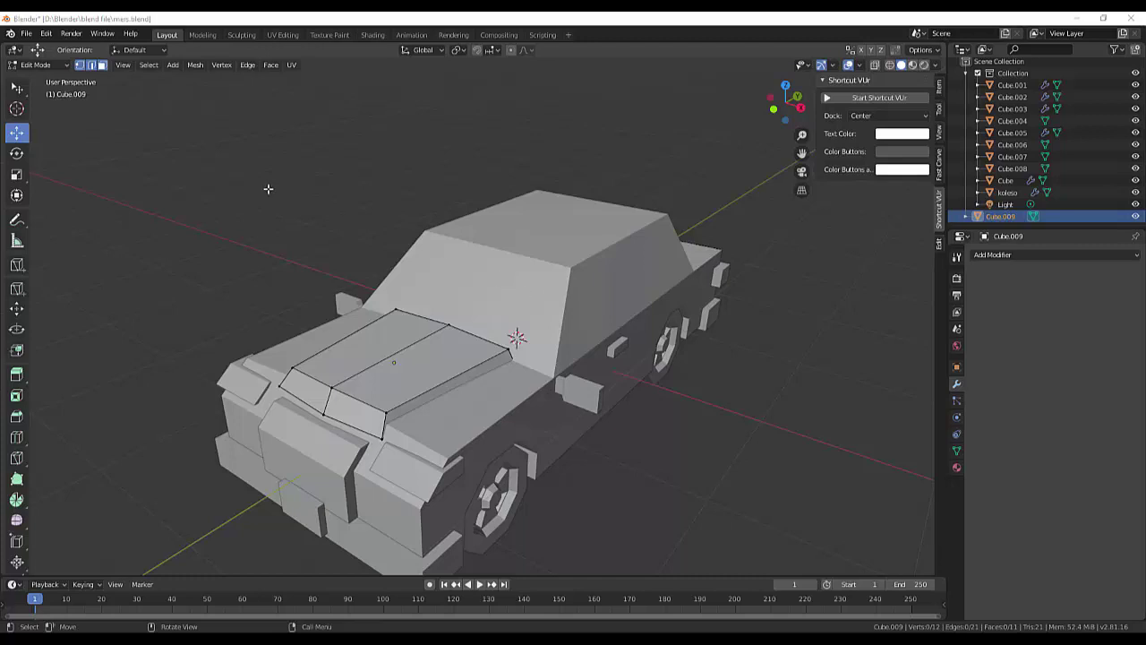
left_click(38, 65)
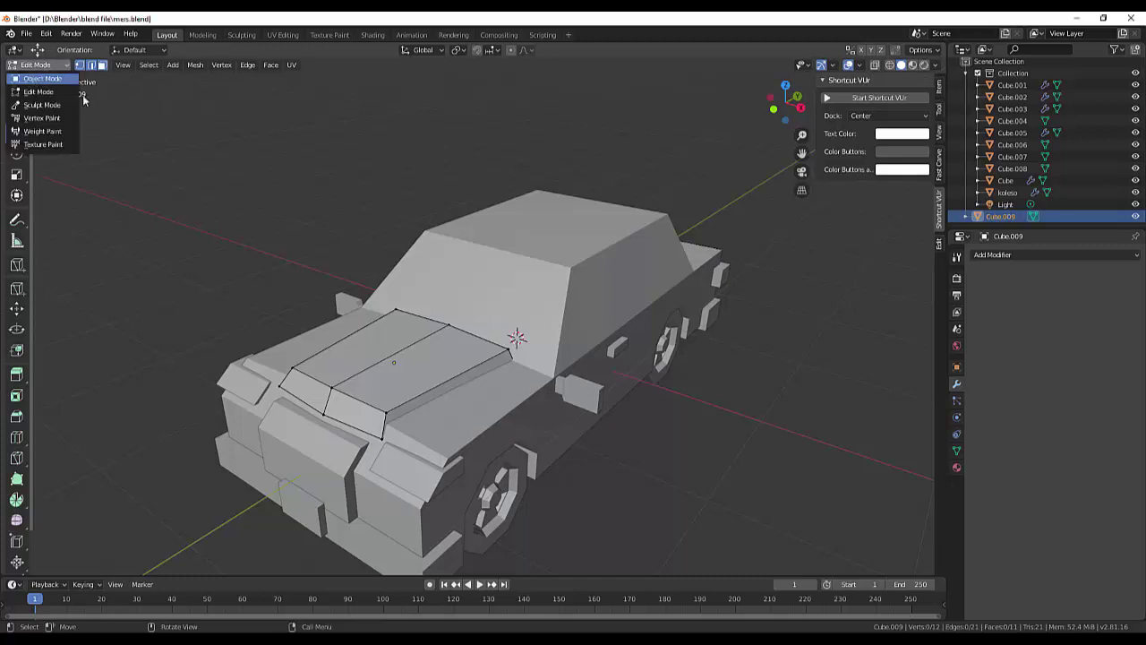
Step: Switch to Object Mode, select Cube.001 in the Outliner, and view the car from front and above
left_click(42, 79)
left_click(513, 275)
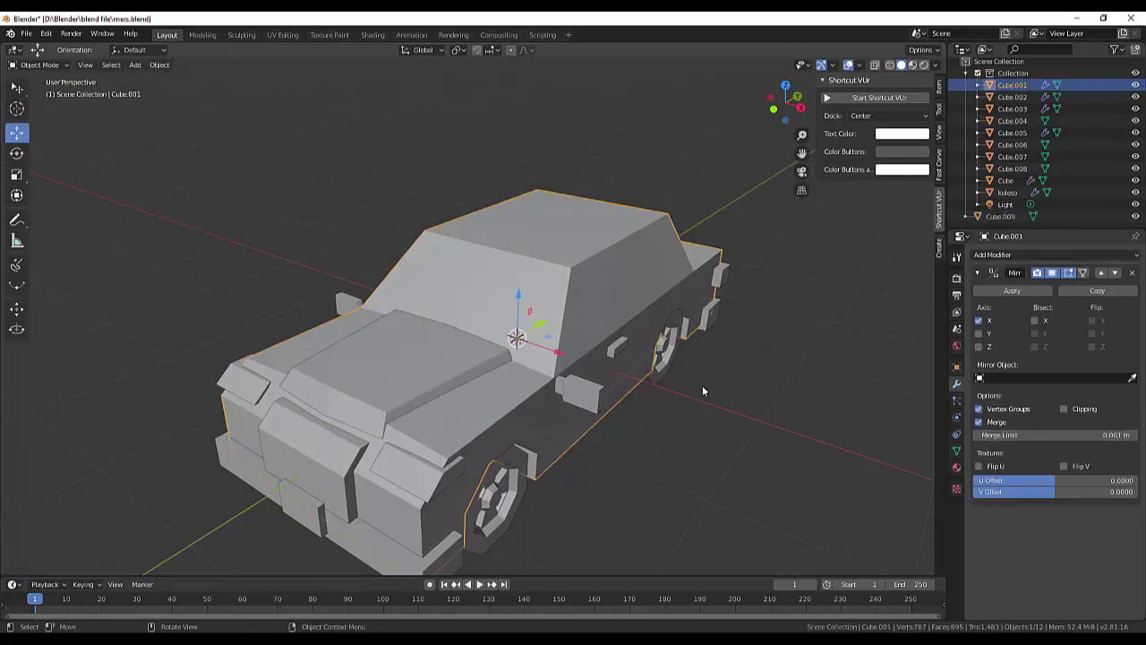
middle_click_drag(812, 401, 408, 289)
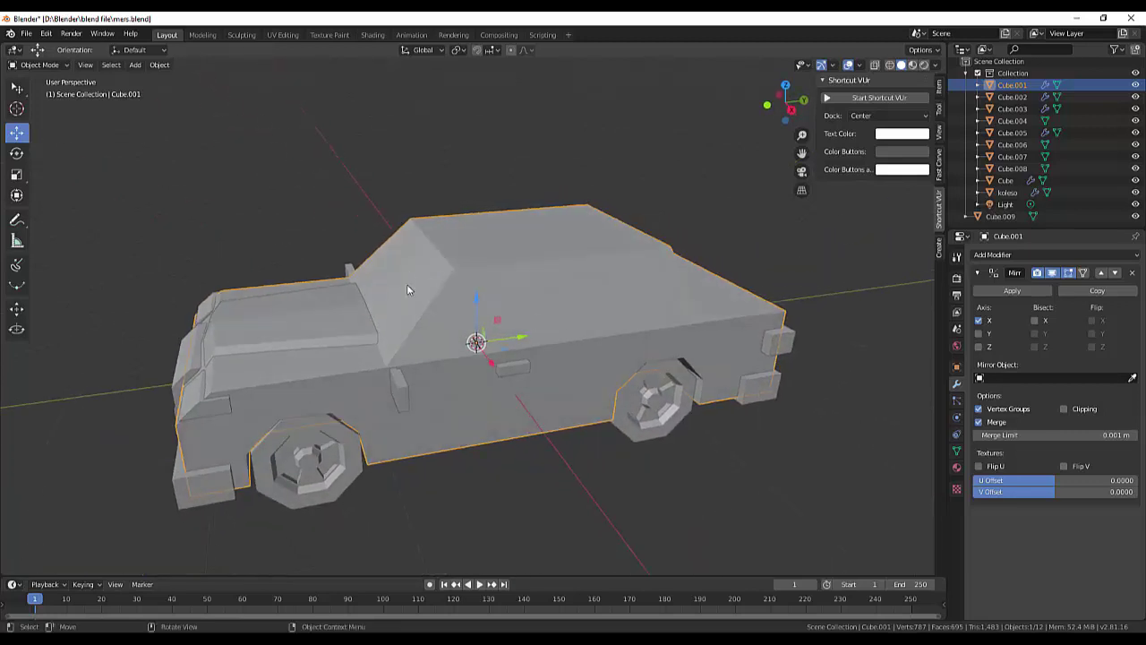
mouse_move(768, 425)
middle_mouse_down()
mouse_move(836, 428)
mouse_move(108, 188)
middle_mouse_up()
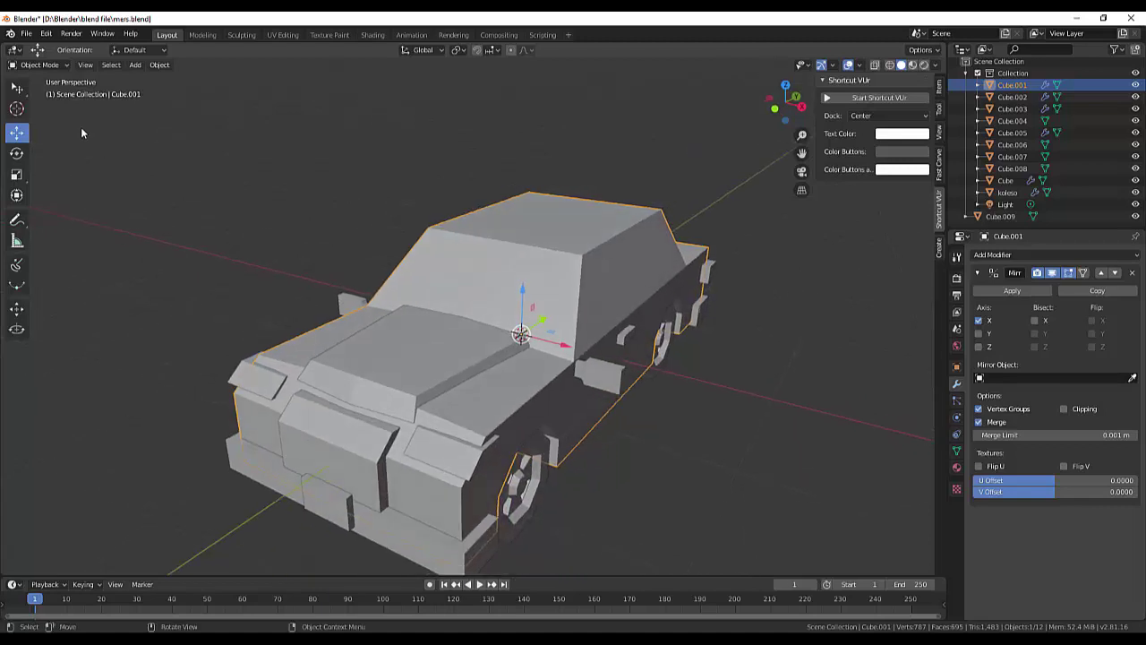
Step: Enter Edit Mode on the car body Cube.001 and orbit to a near side view
key("Tab")
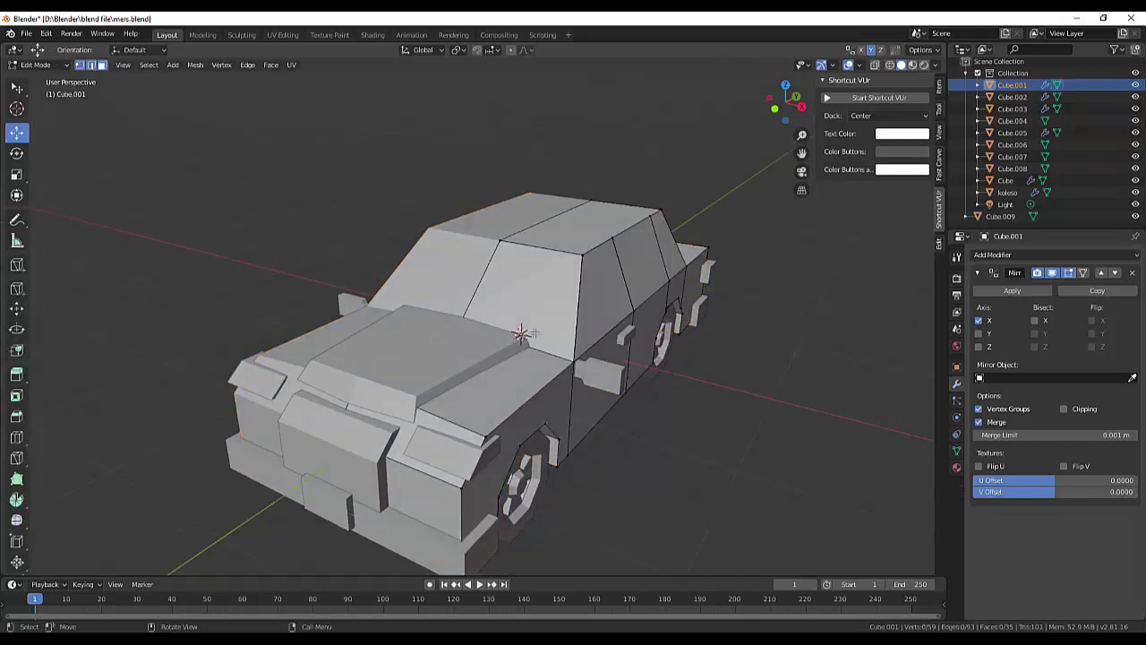
middle_click_drag(798, 318, 544, 255)
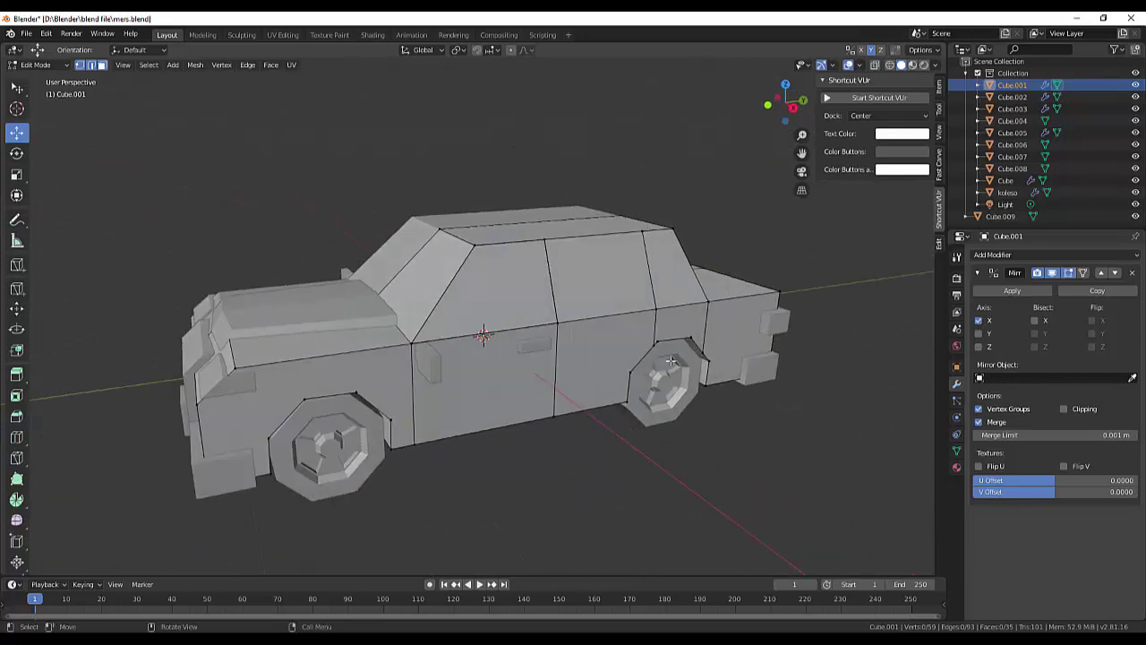
mouse_move(774, 374)
middle_mouse_down()
mouse_move(613, 402)
mouse_move(596, 388)
mouse_move(806, 378)
mouse_move(851, 394)
middle_mouse_up()
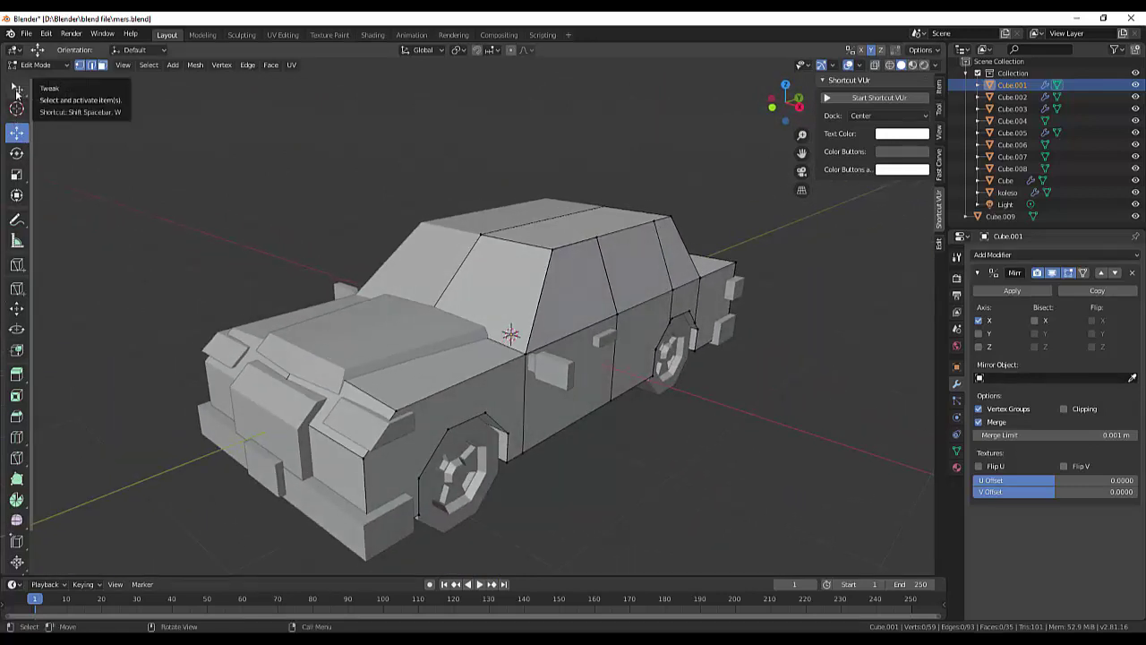
mouse_move(16, 89)
left_mouse_down()
mouse_move(54, 119)
mouse_move(59, 95)
left_mouse_up()
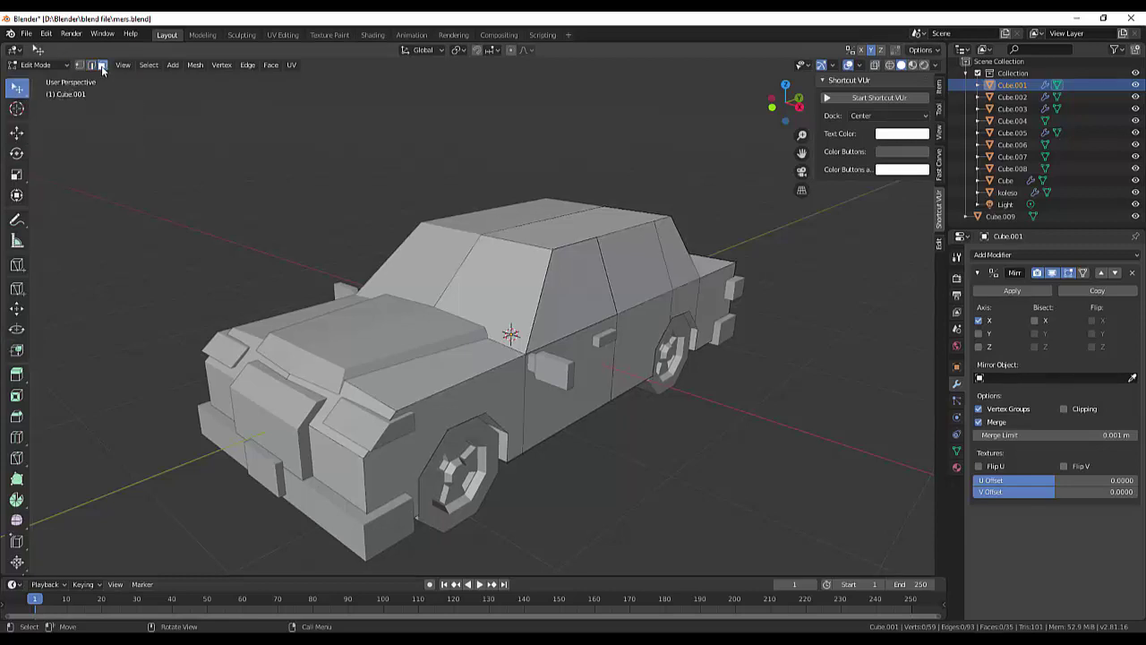
Step: Inset the windshield face by 0.05377 m with Boundary toggled off
left_click(495, 298)
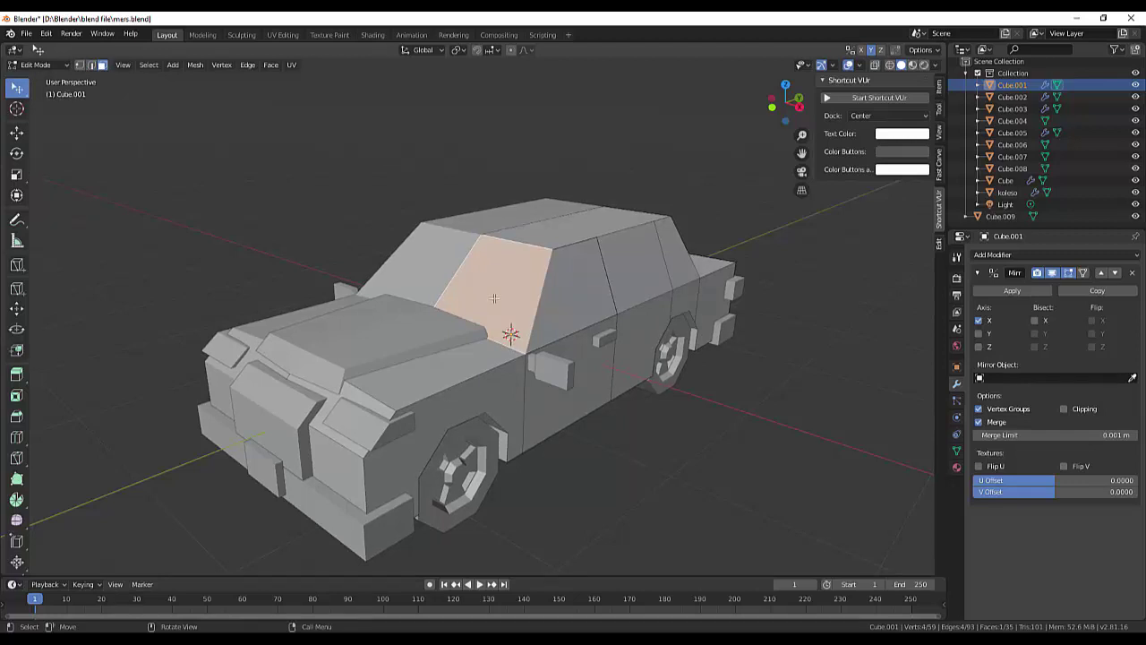
key("i")
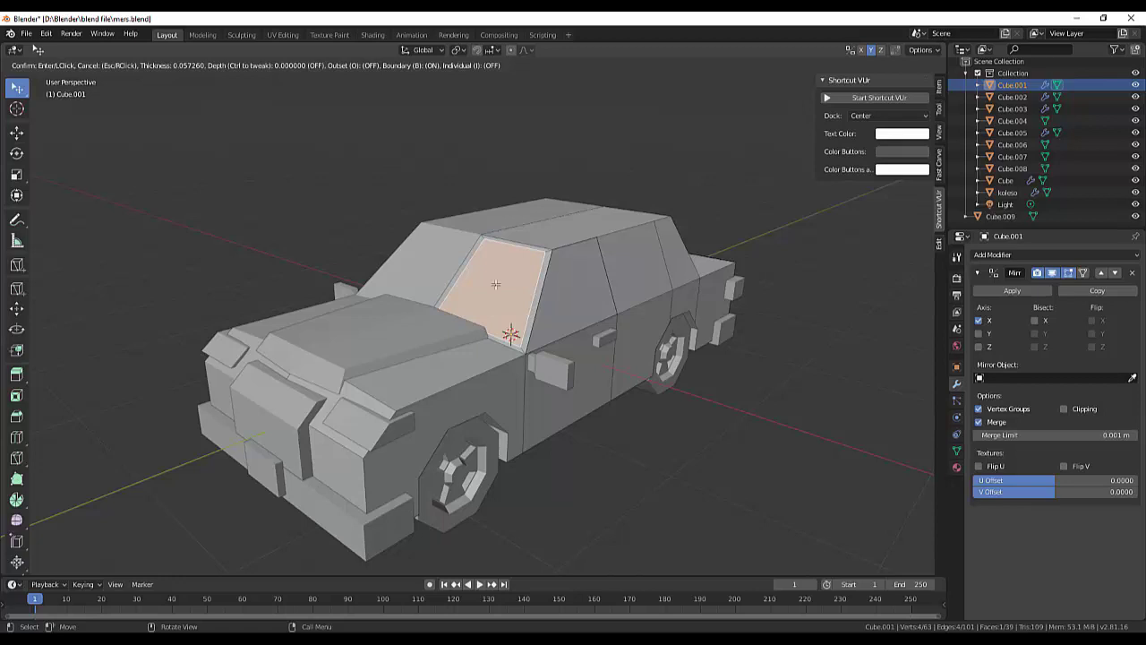
key("b")
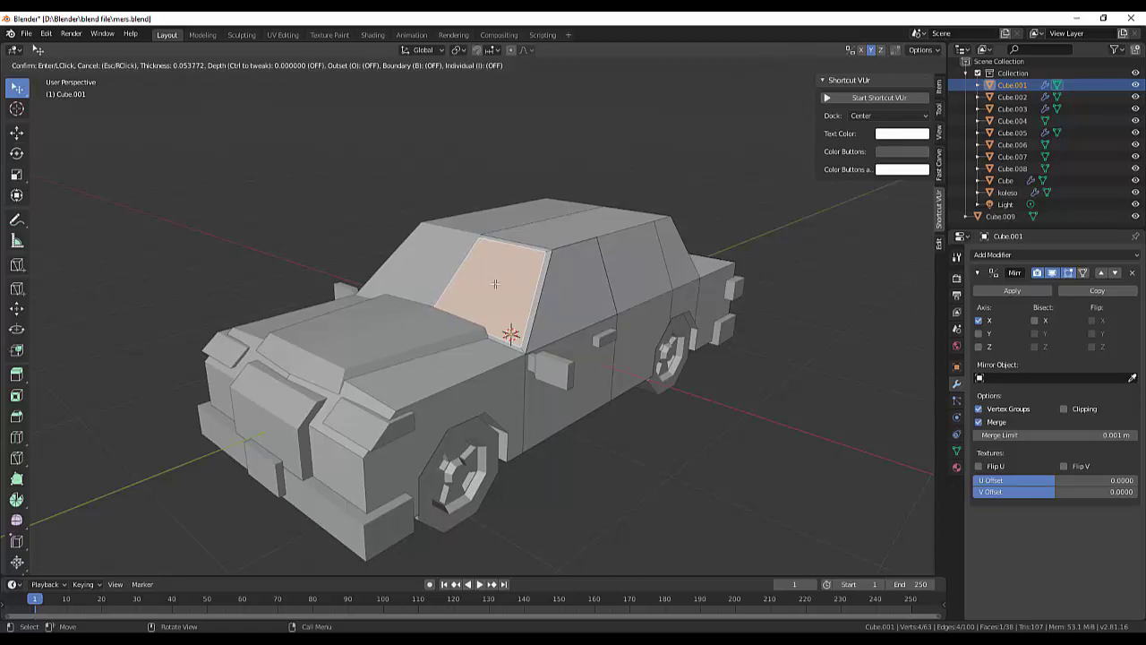
left_click(495, 284)
mouse_move(663, 376)
middle_mouse_down()
mouse_move(510, 268)
mouse_move(502, 284)
middle_mouse_up()
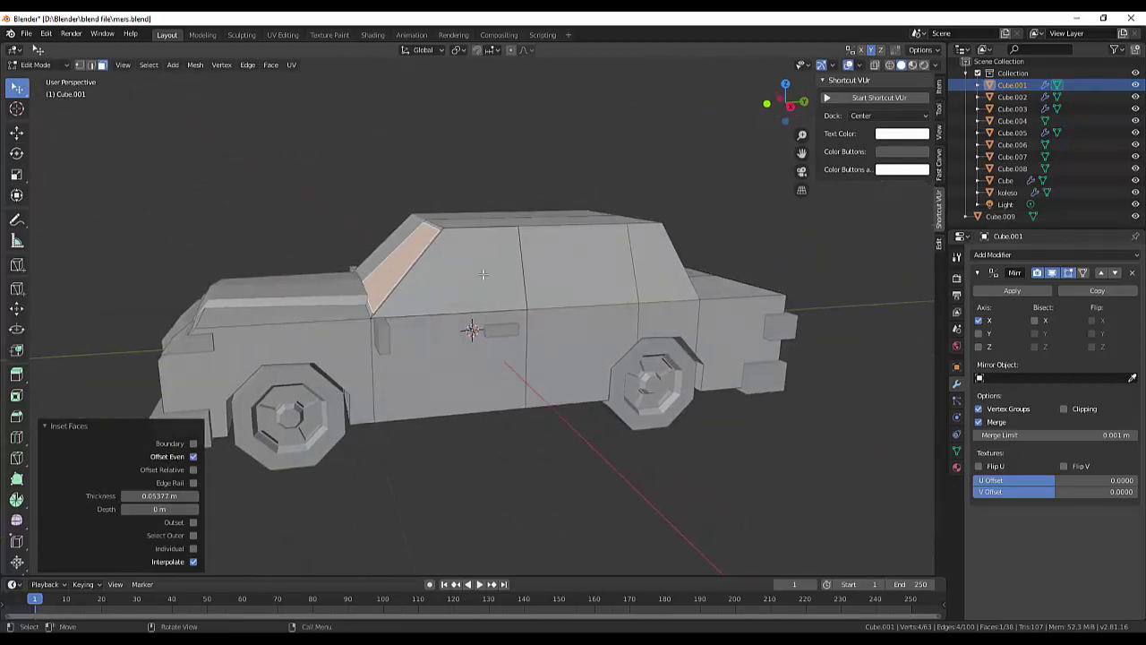
Step: Inset and move the front side-window face as a trial, then undo both changes
left_click_drag(16, 87, 54, 95)
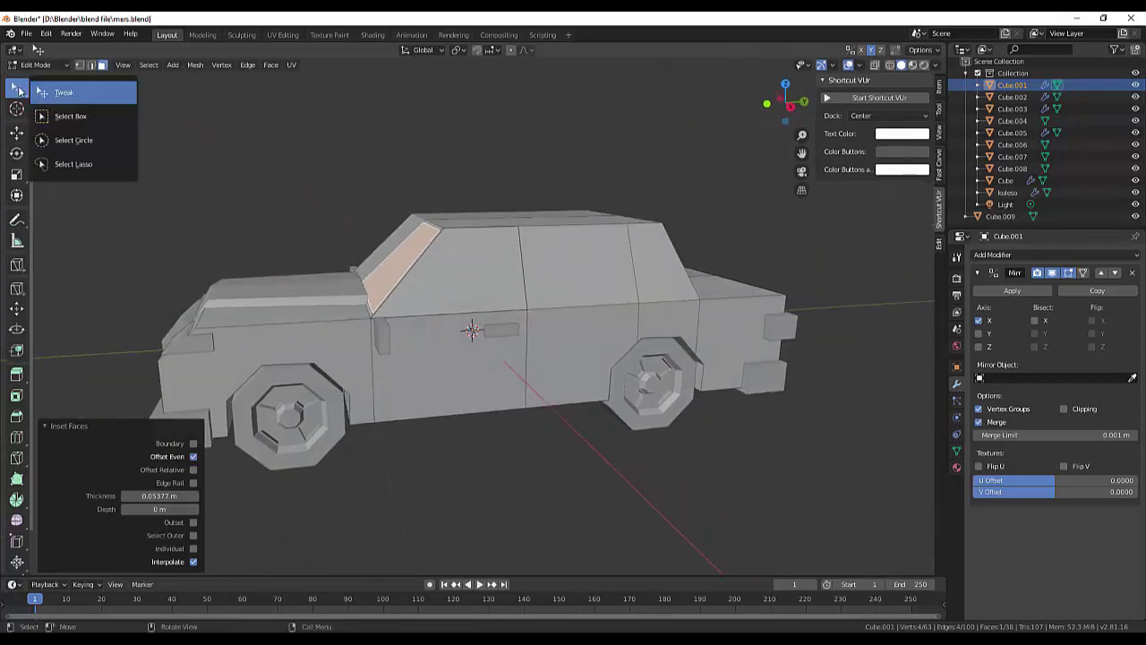
left_click(463, 271)
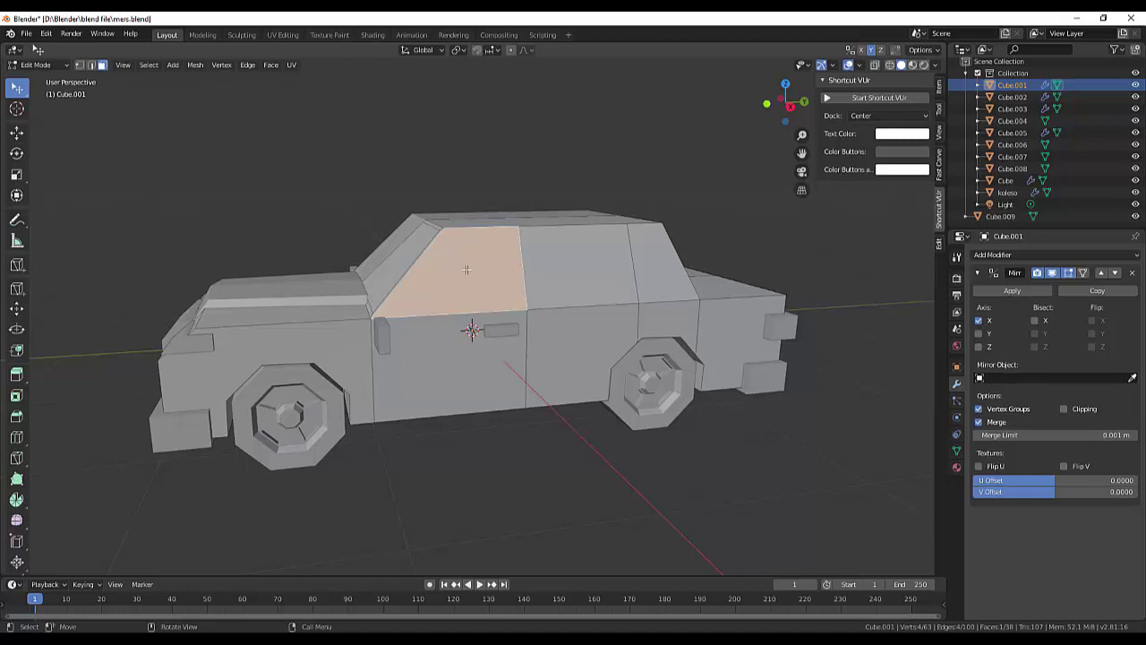
key("i")
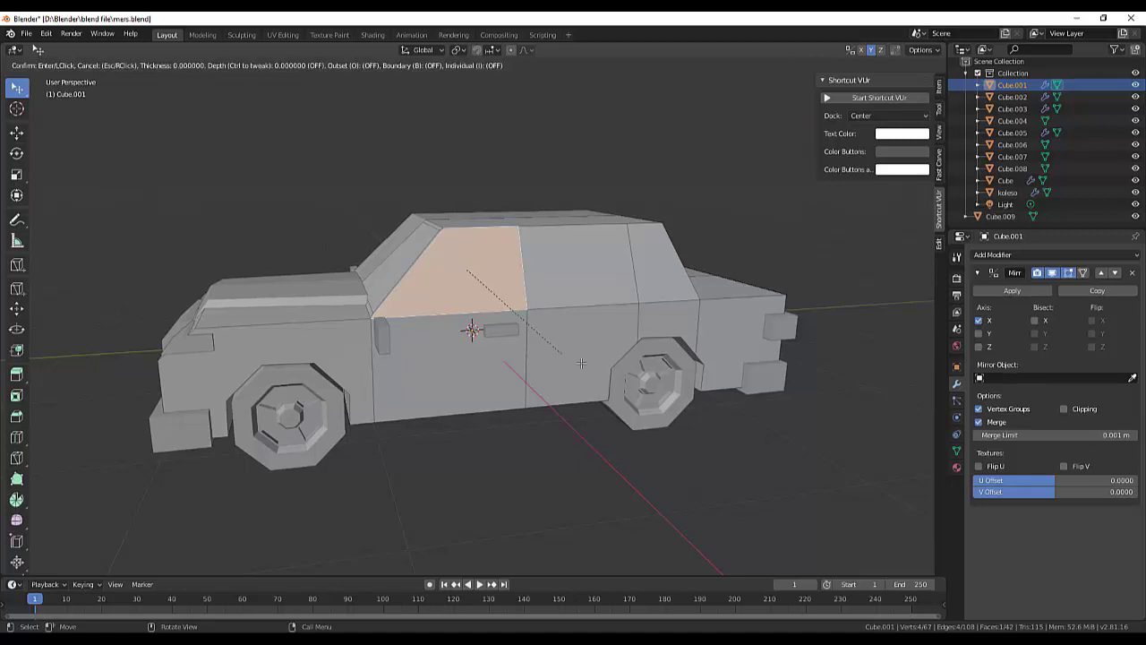
left_click(611, 448)
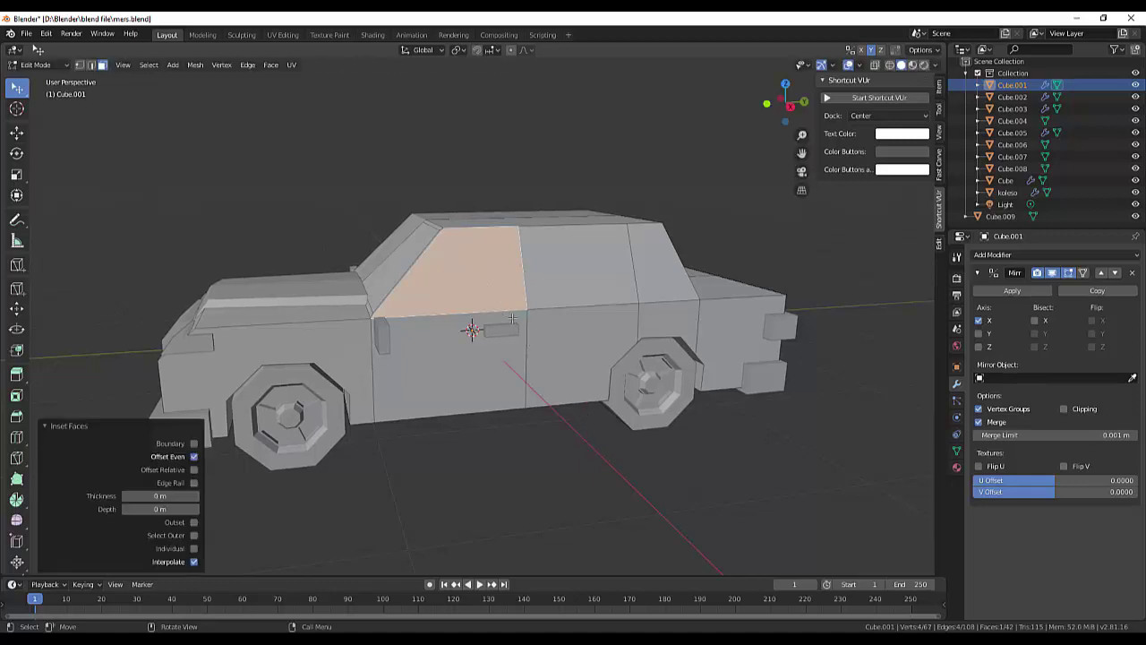
key("g")
left_click(489, 304)
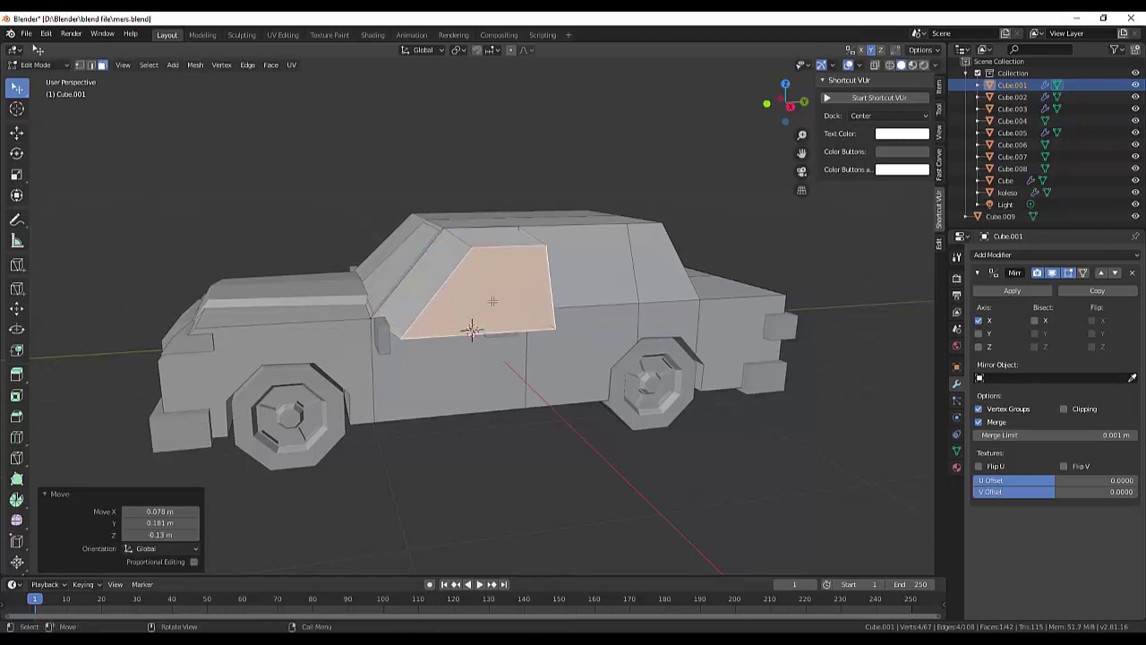
key("ctrl+z")
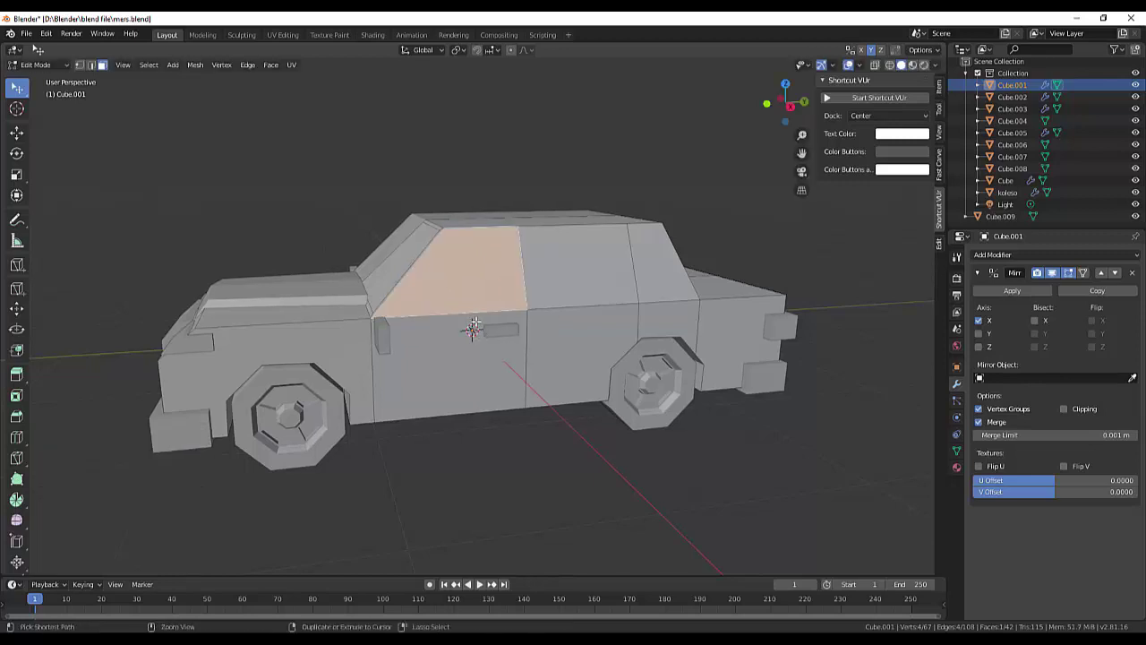
key("ctrl+z")
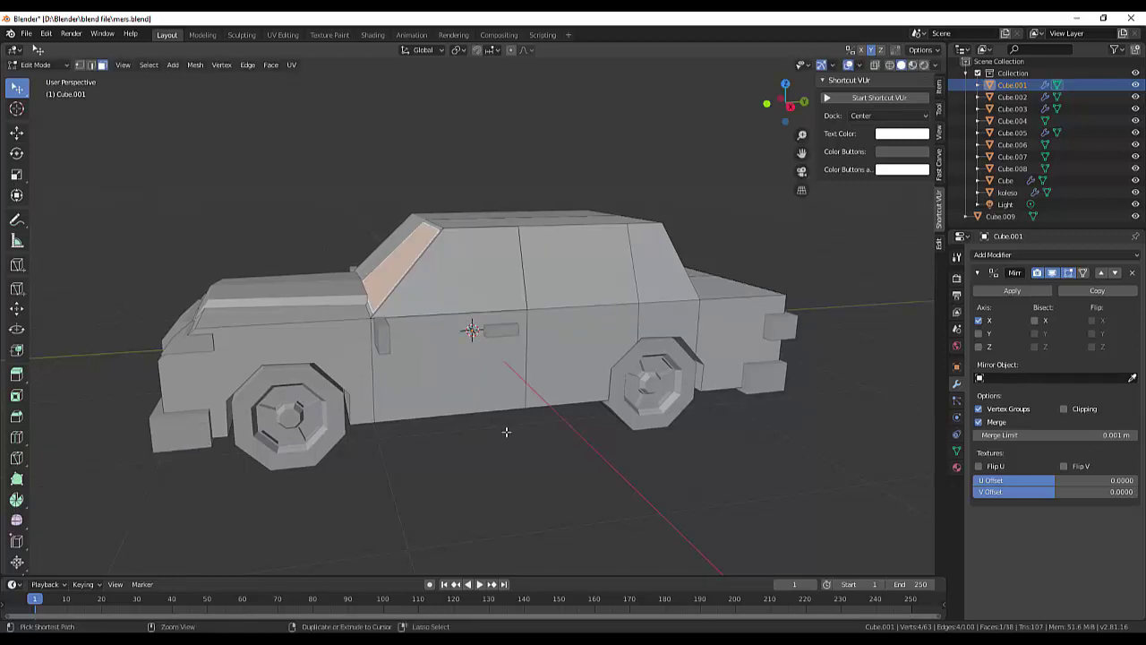
Step: Retry the front window inset with Boundary and Offset Relative, undo it, and reselect the face
left_click(461, 286)
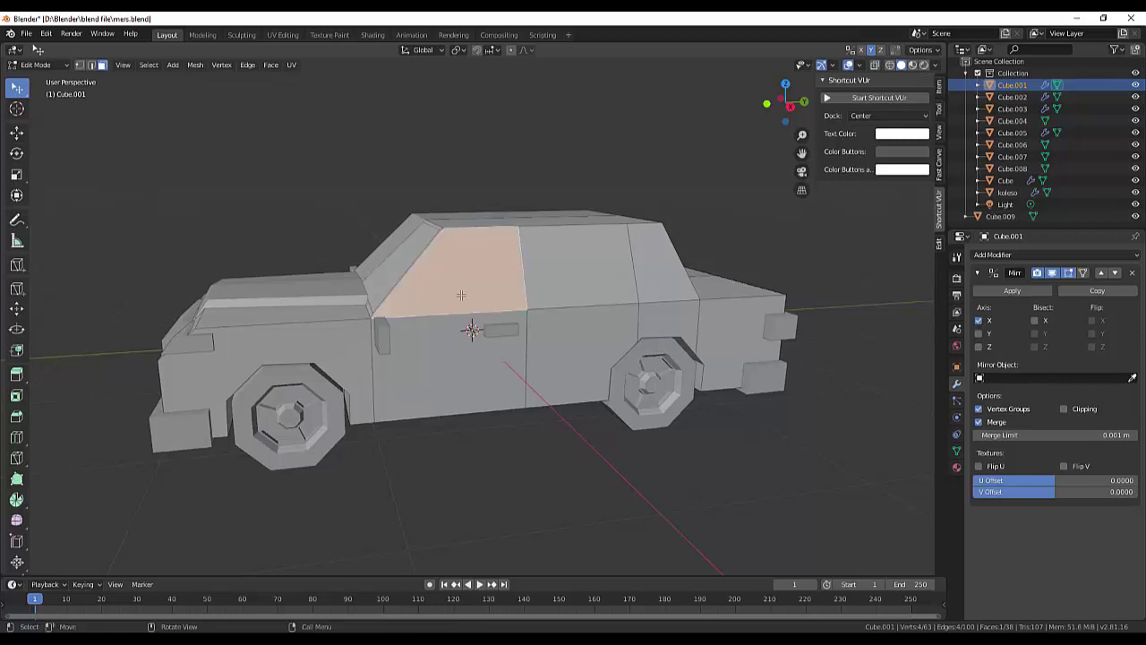
key("i")
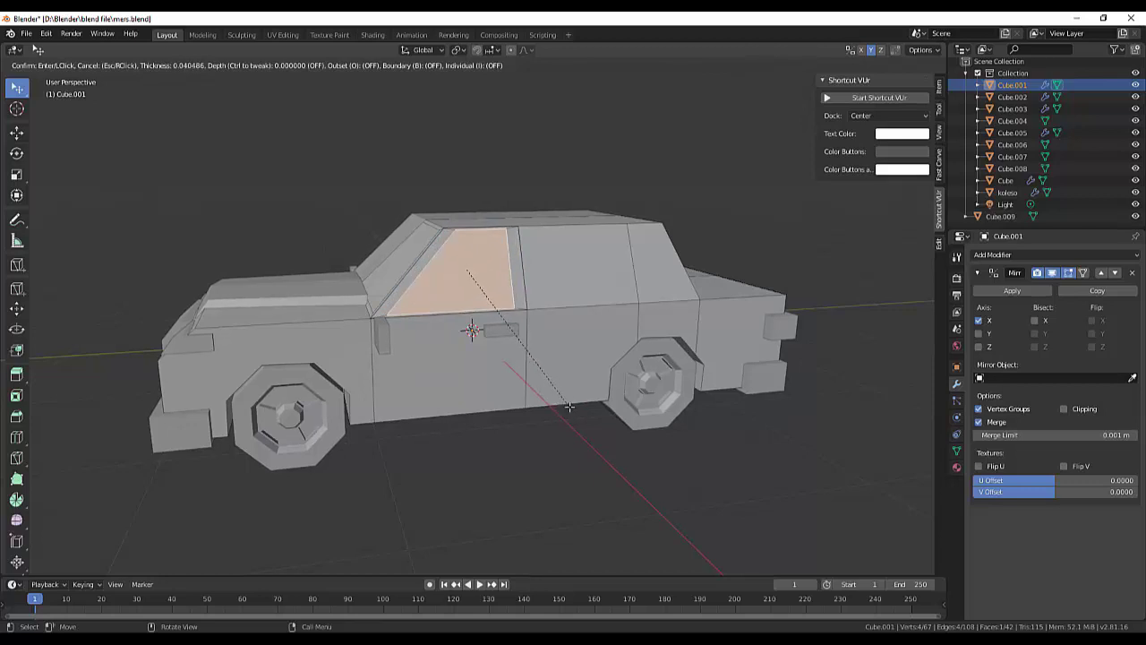
left_click(570, 406)
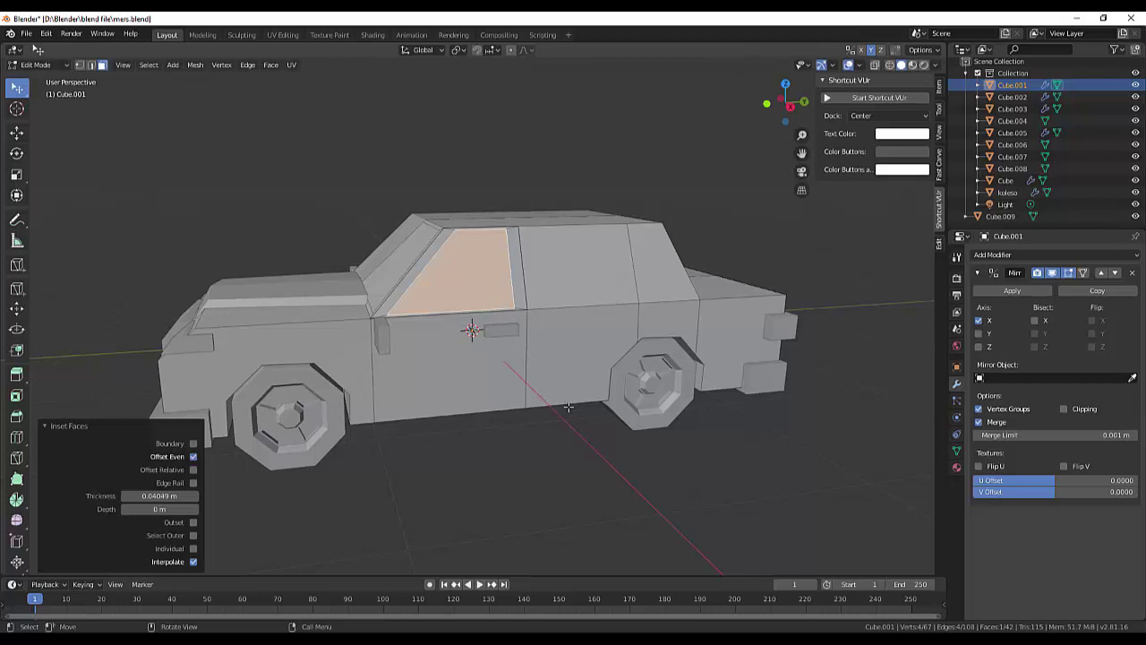
left_click(194, 444)
left_click(193, 470)
key("ctrl+z")
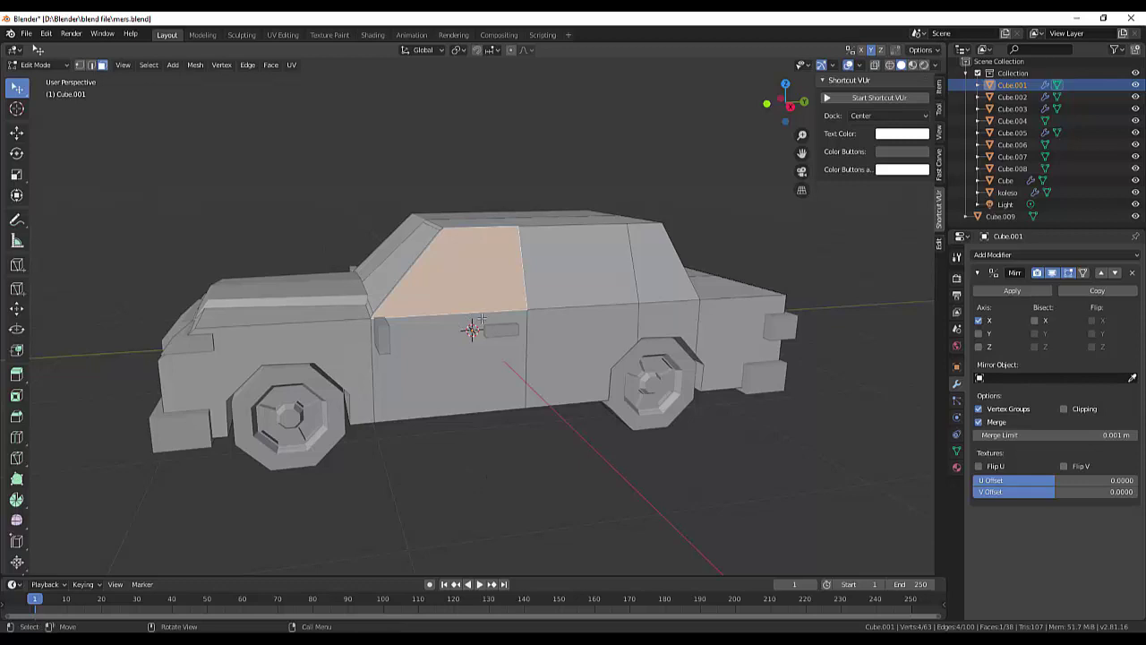
key("ctrl+z")
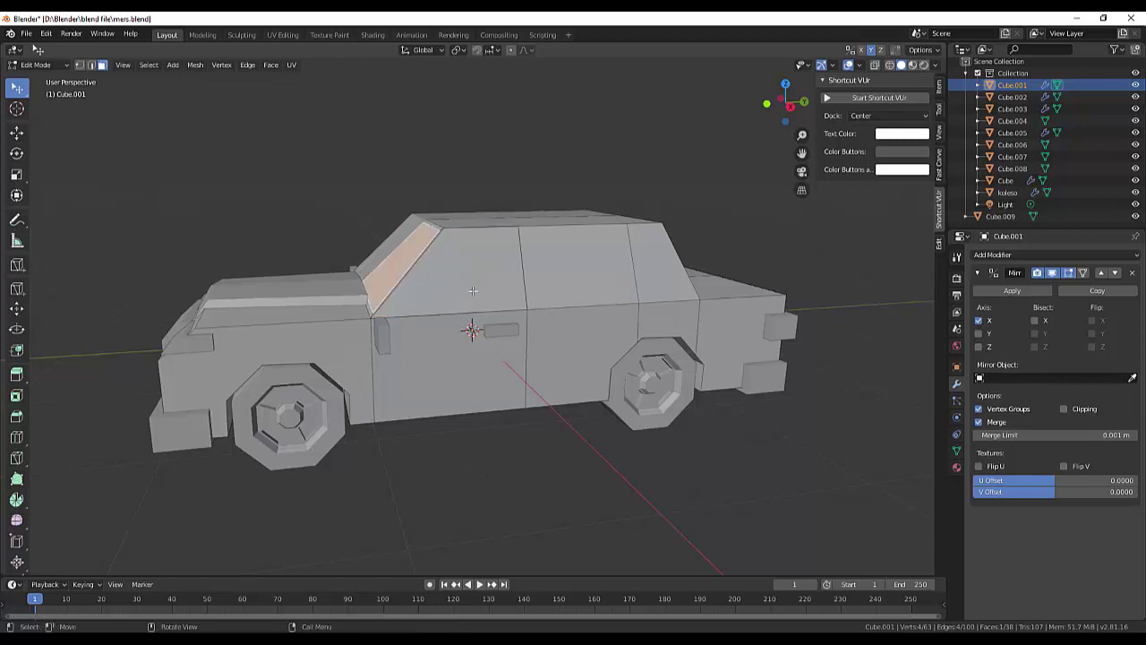
left_click(473, 291)
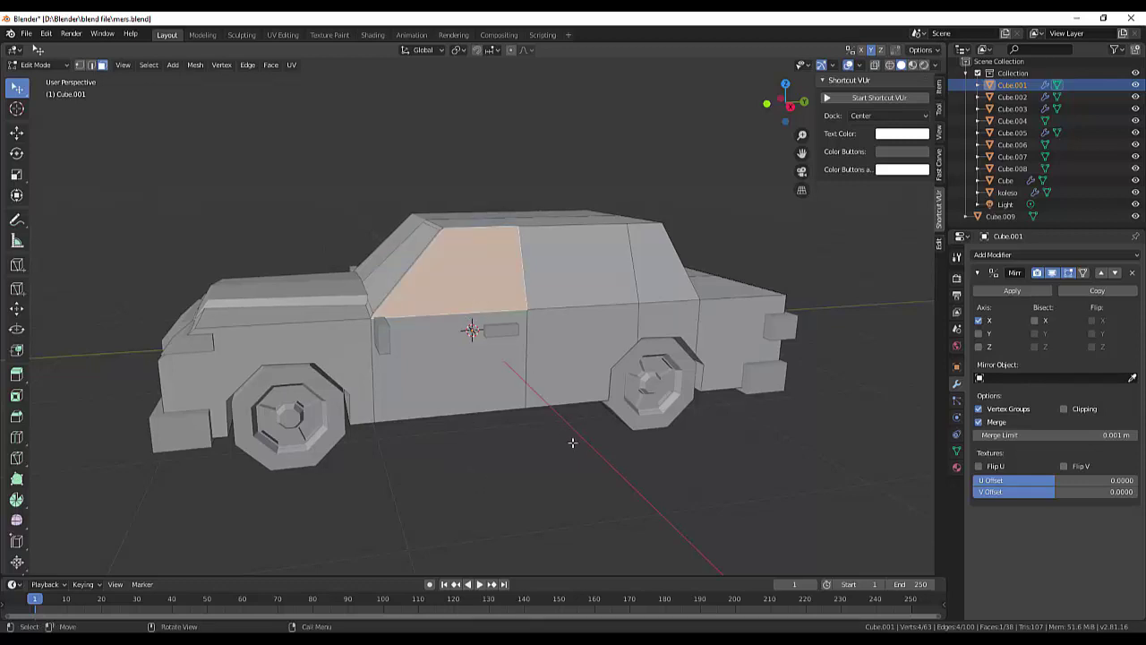
Step: Inset the front side window, then try two moves of the face and undo each
key("i")
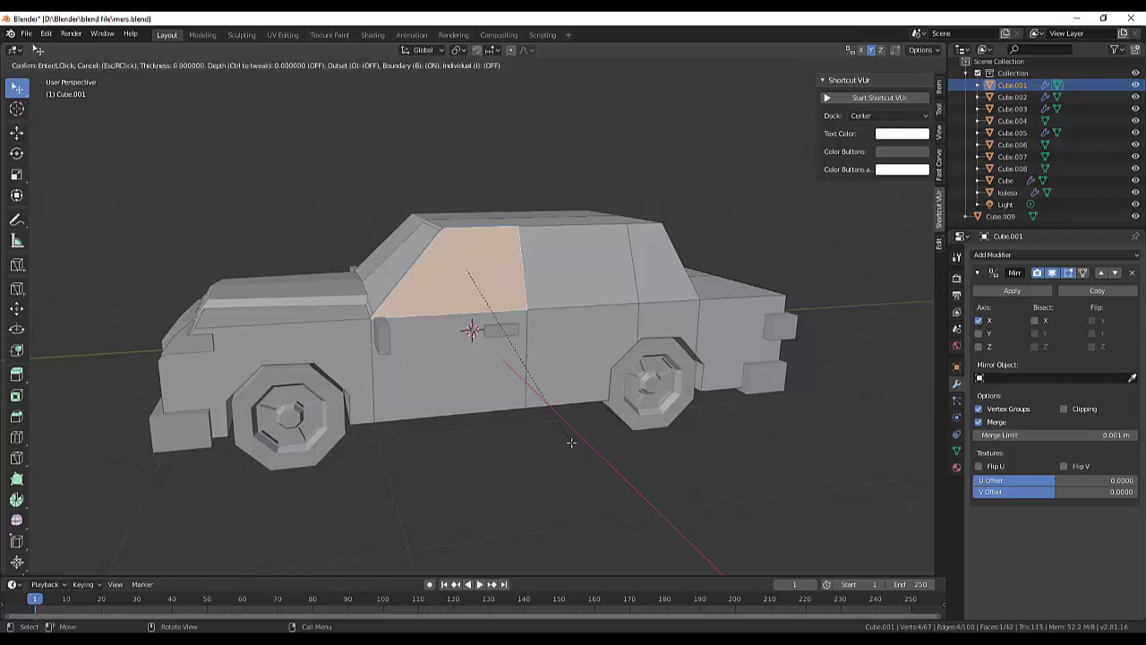
left_click(571, 442)
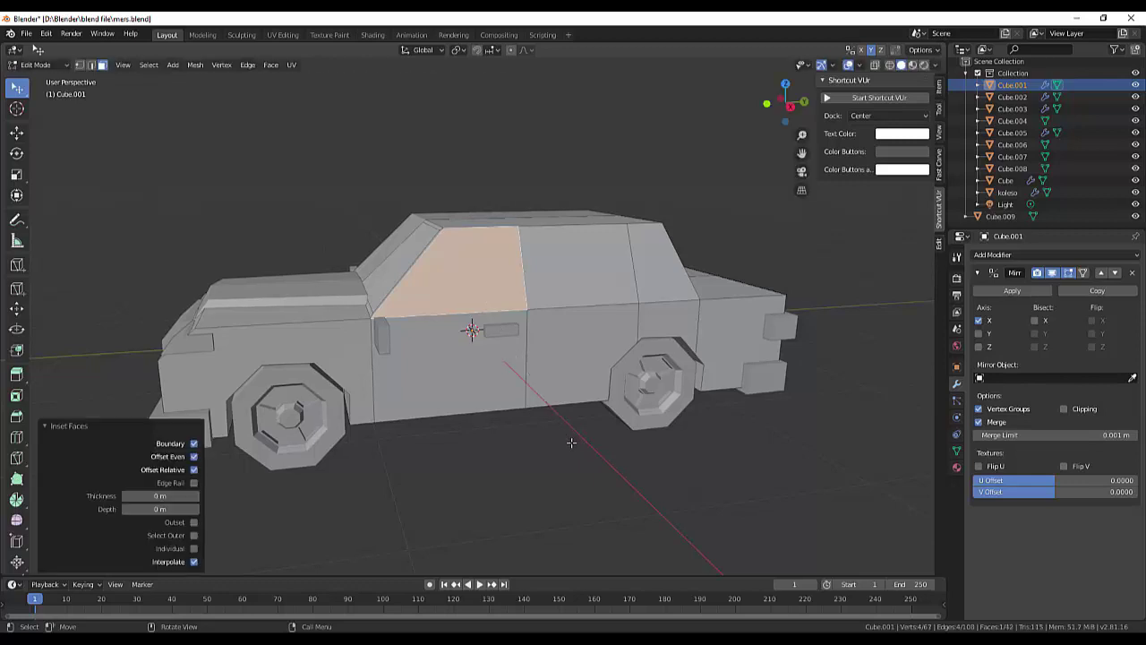
key("g")
left_click(484, 293)
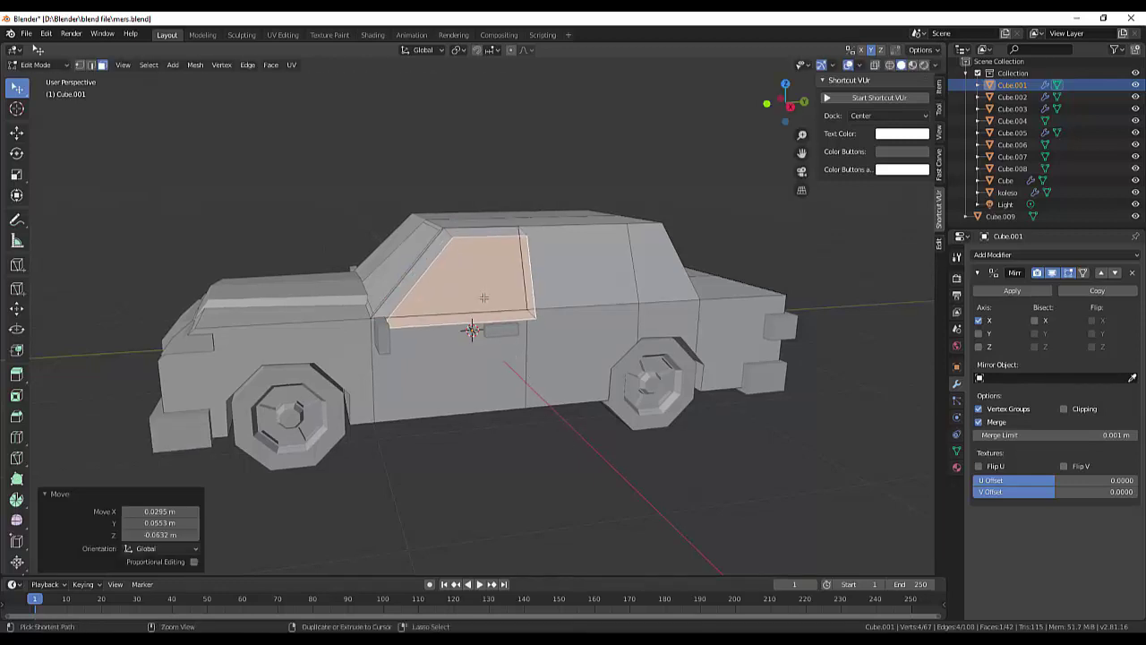
key("ctrl+z")
key("g")
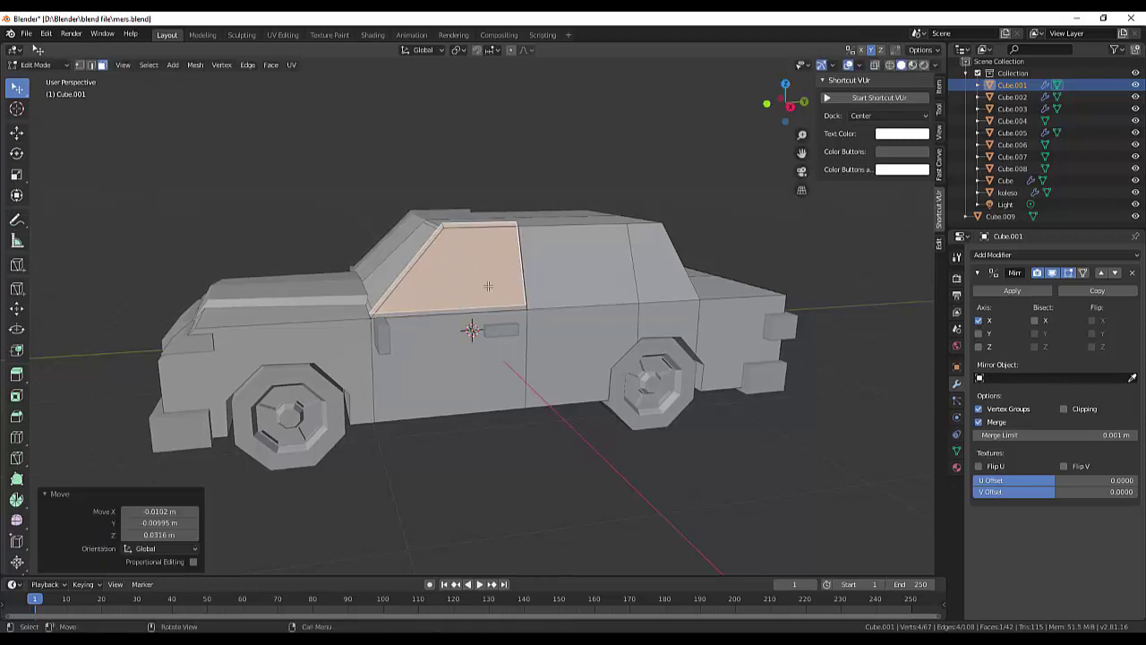
left_click(489, 291)
key("ctrl+z")
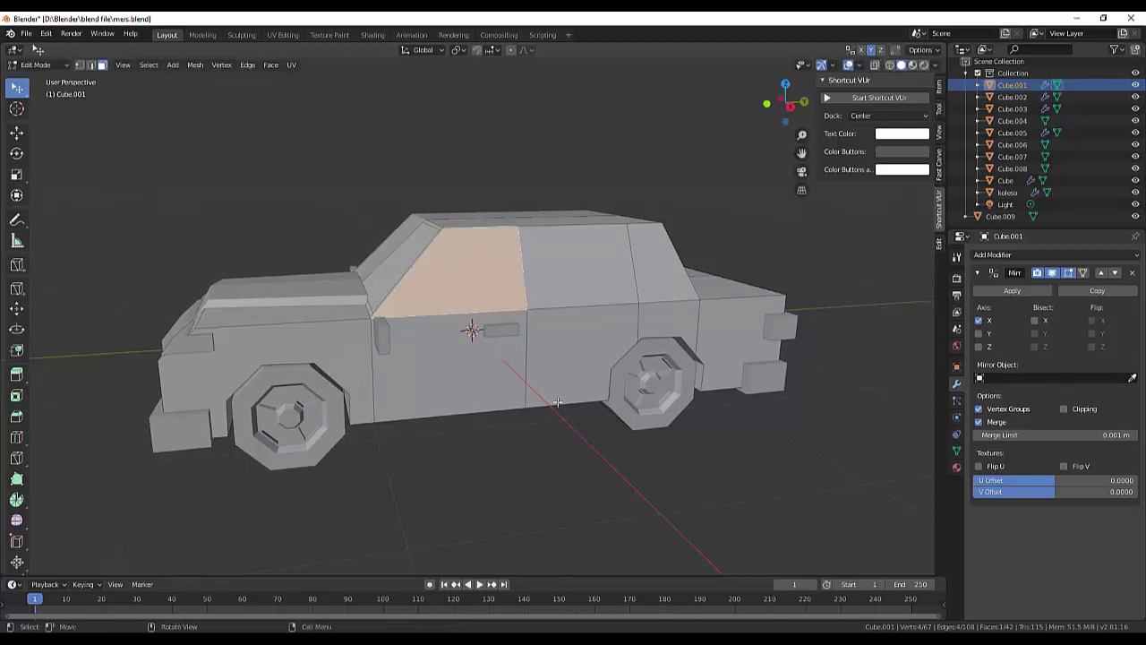
Step: Inset it again with Offset Relative off, undo that, and select the rear side-window face
key("i")
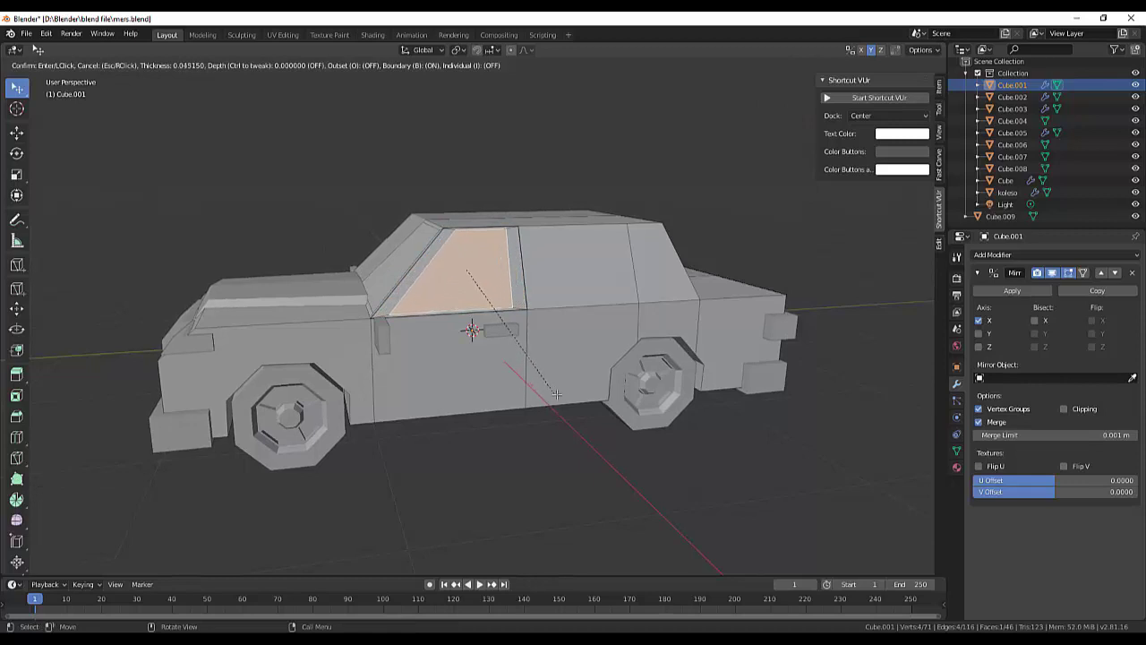
left_click(553, 392)
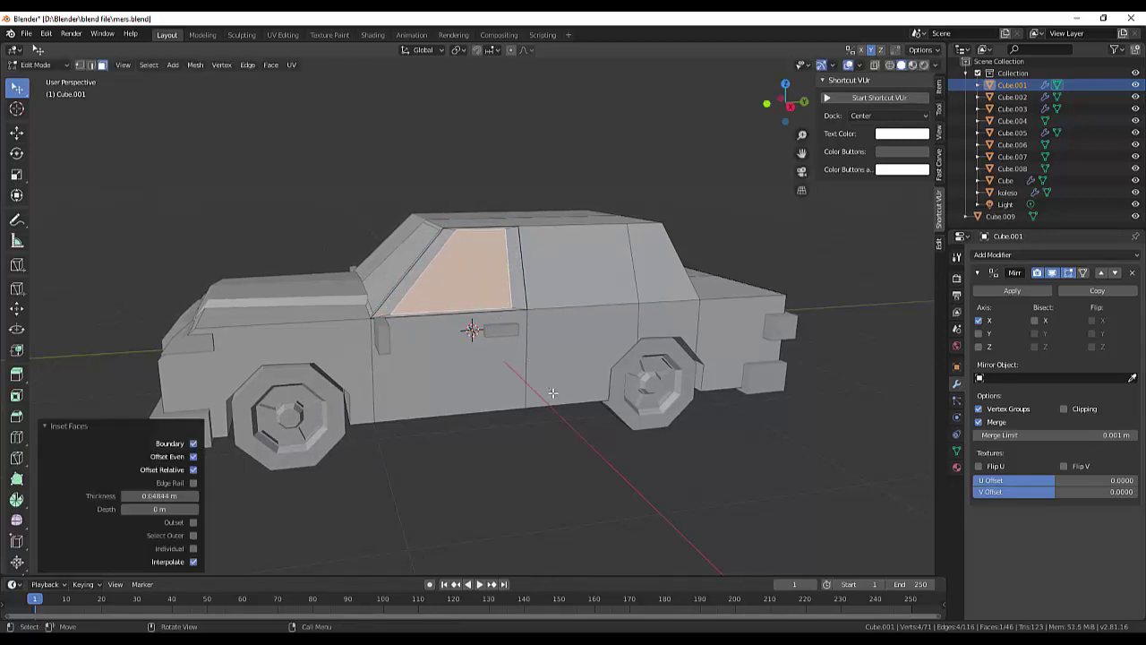
left_click(194, 471)
key("ctrl")
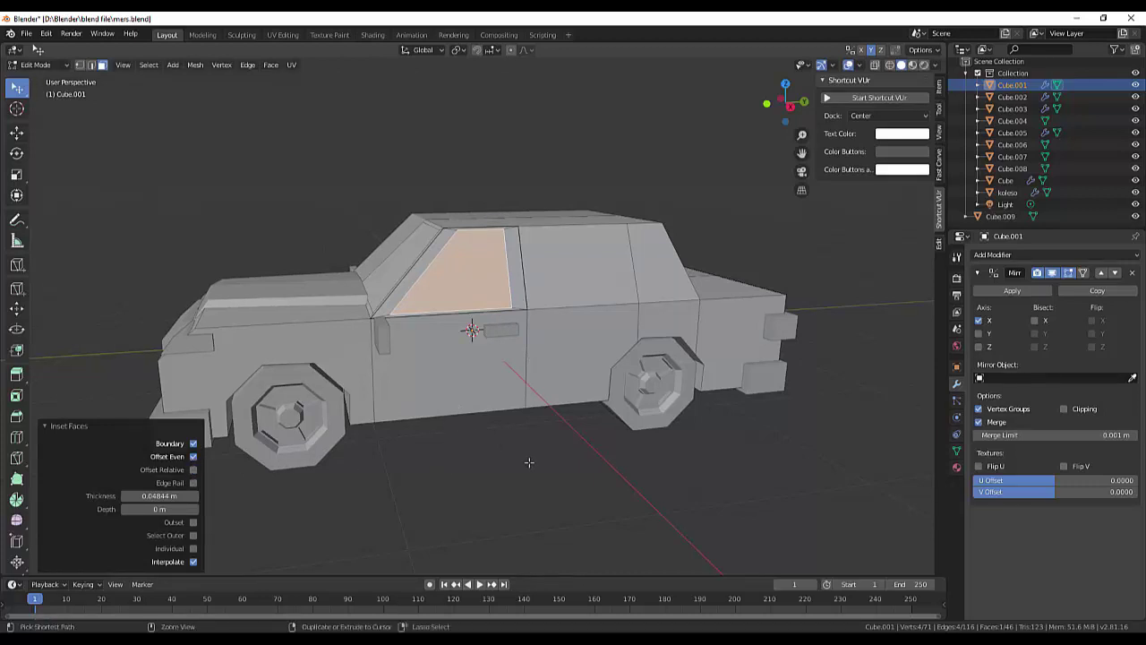
key("ctrl+z")
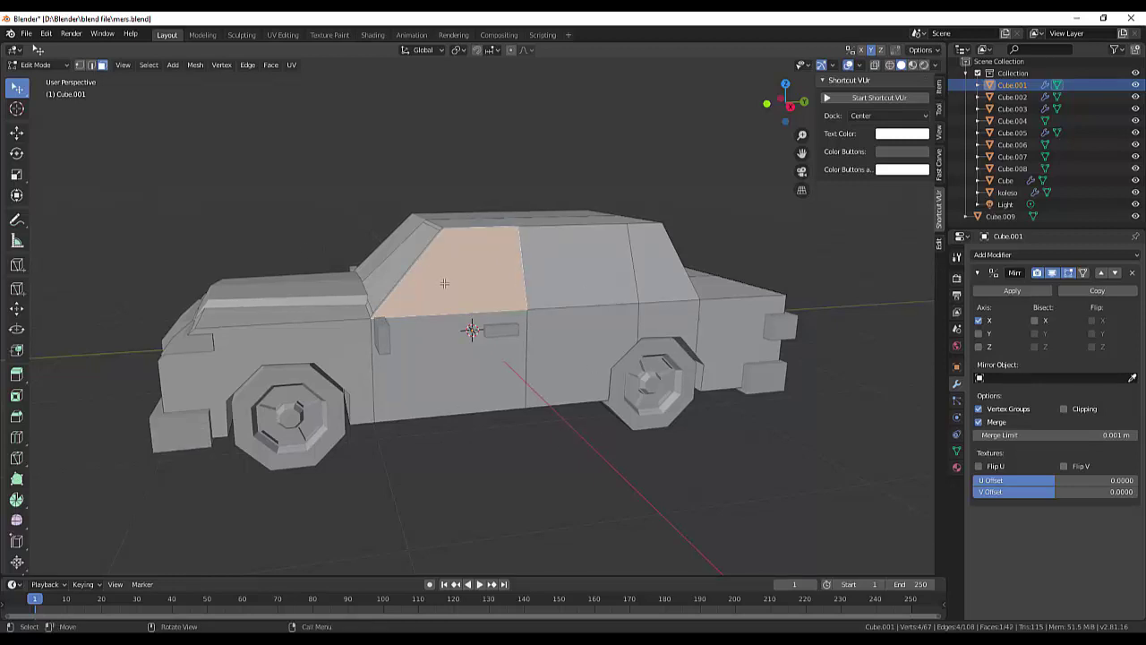
key("ctrl")
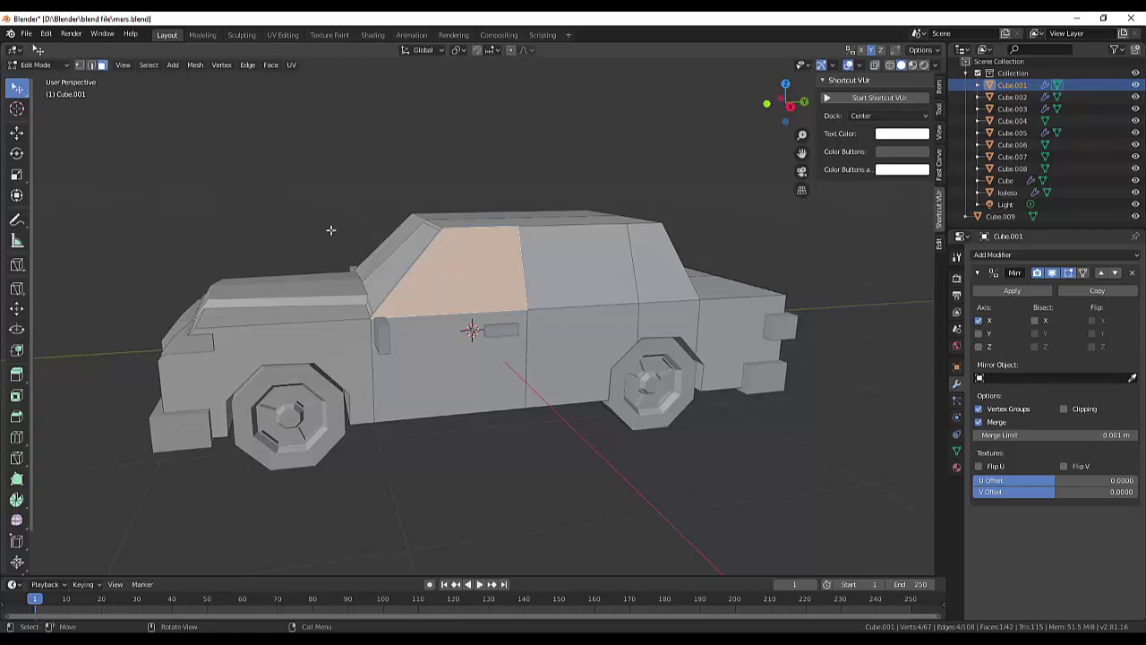
left_click(602, 280)
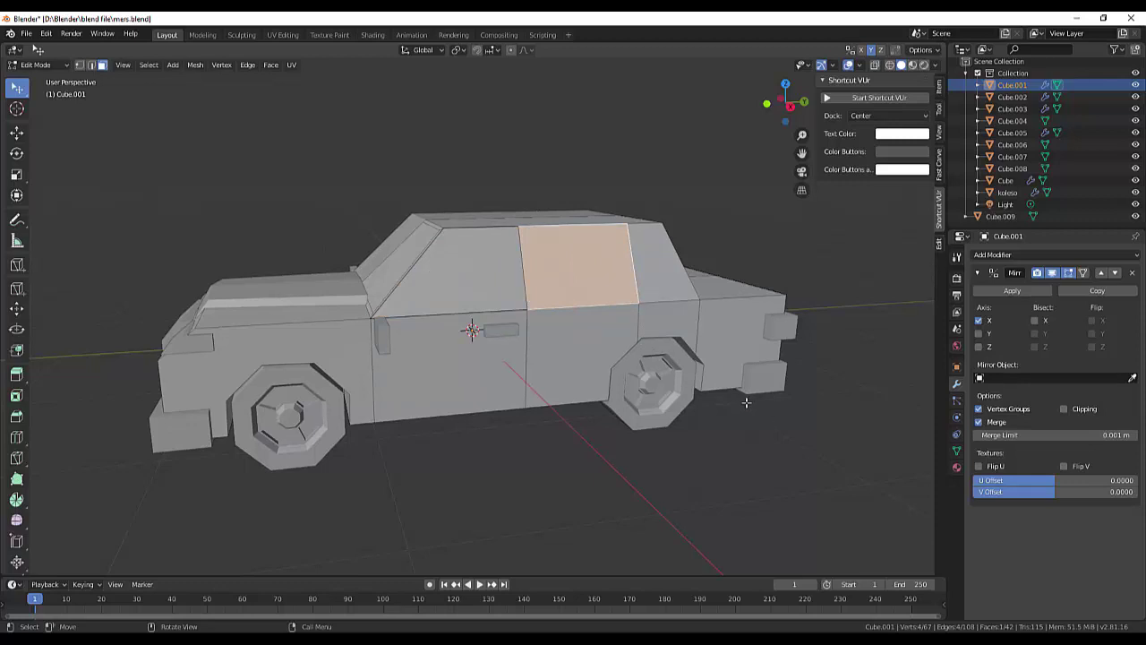
Step: Try a rear-window inset toggling Boundary, Offset Even and Offset Relative, then undo back to the front window
key("i")
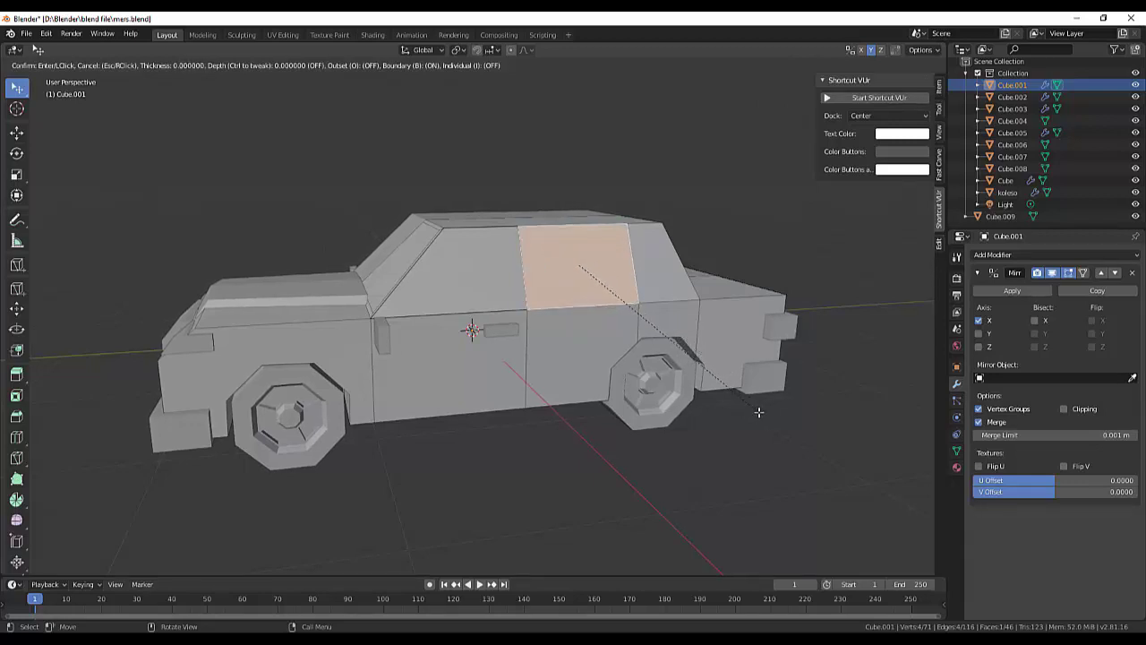
left_click(760, 410)
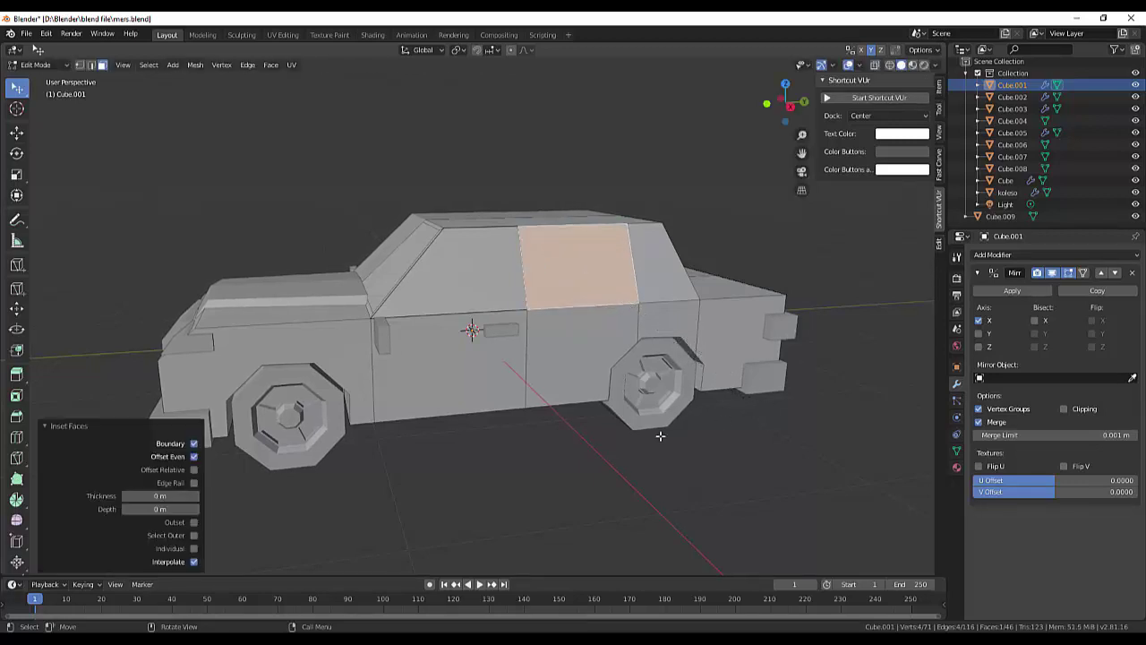
left_click(195, 443)
left_click(194, 456)
left_click(194, 469)
key("ctrl+z")
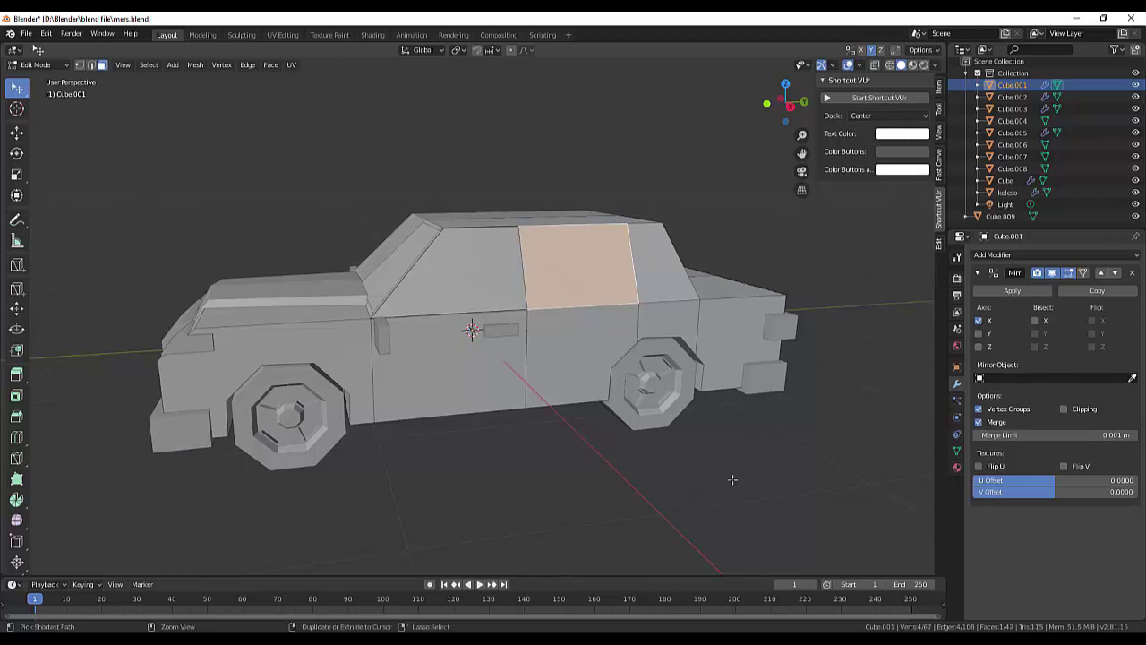
key("ctrl+z")
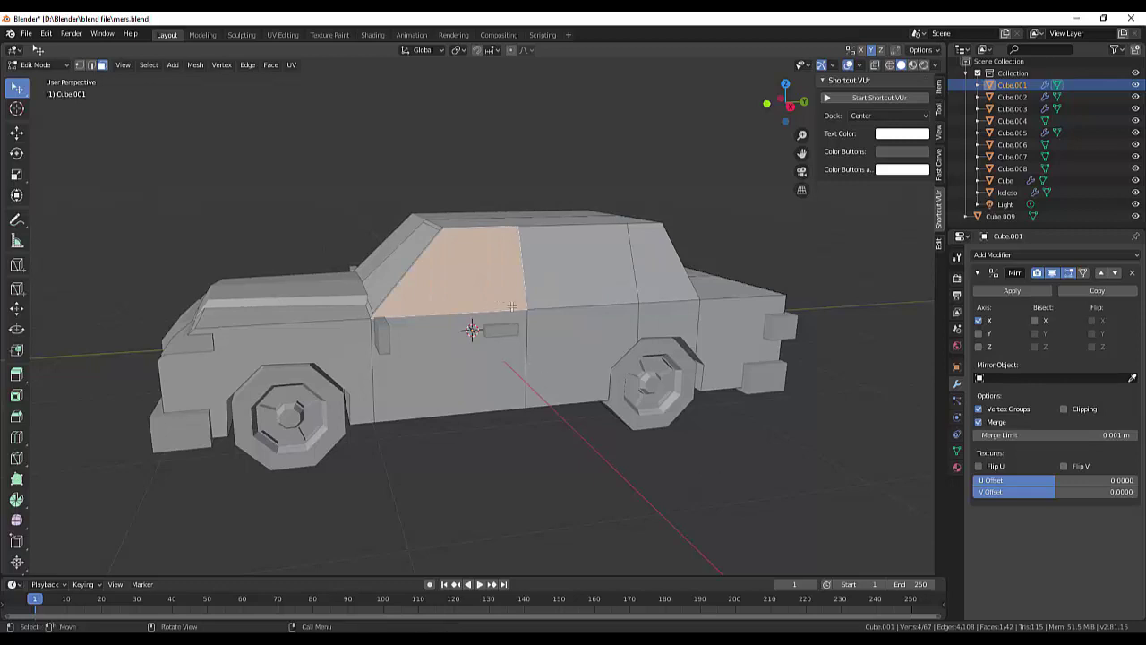
Step: Try an inset on the front side window with Offset Relative off, then undo it
key("i")
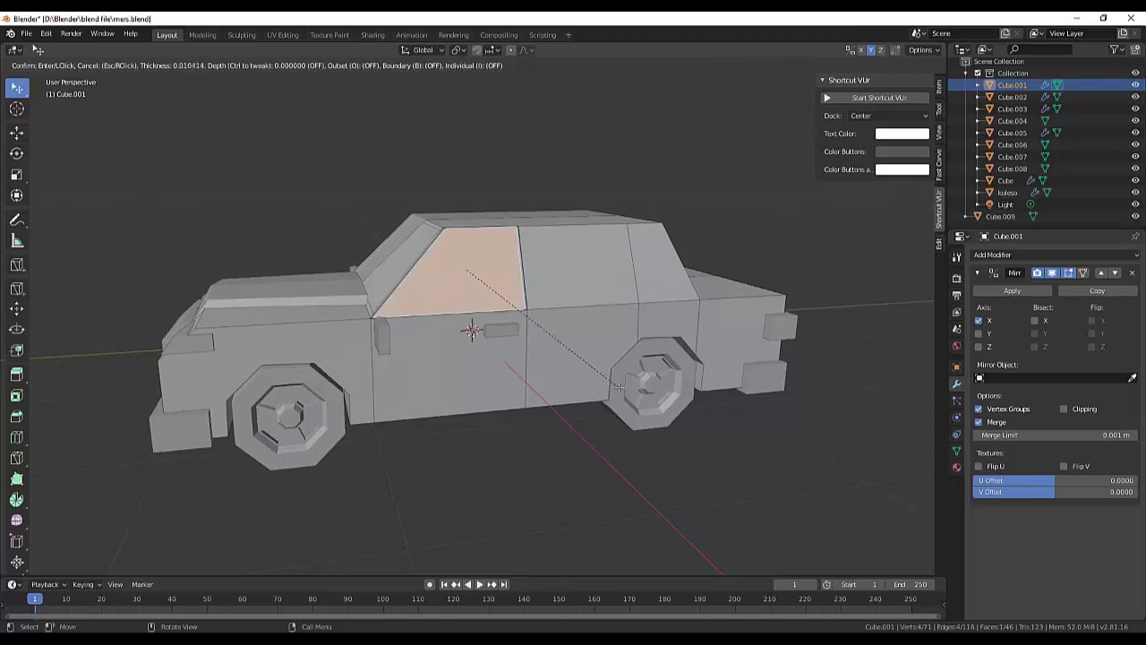
left_click(613, 387)
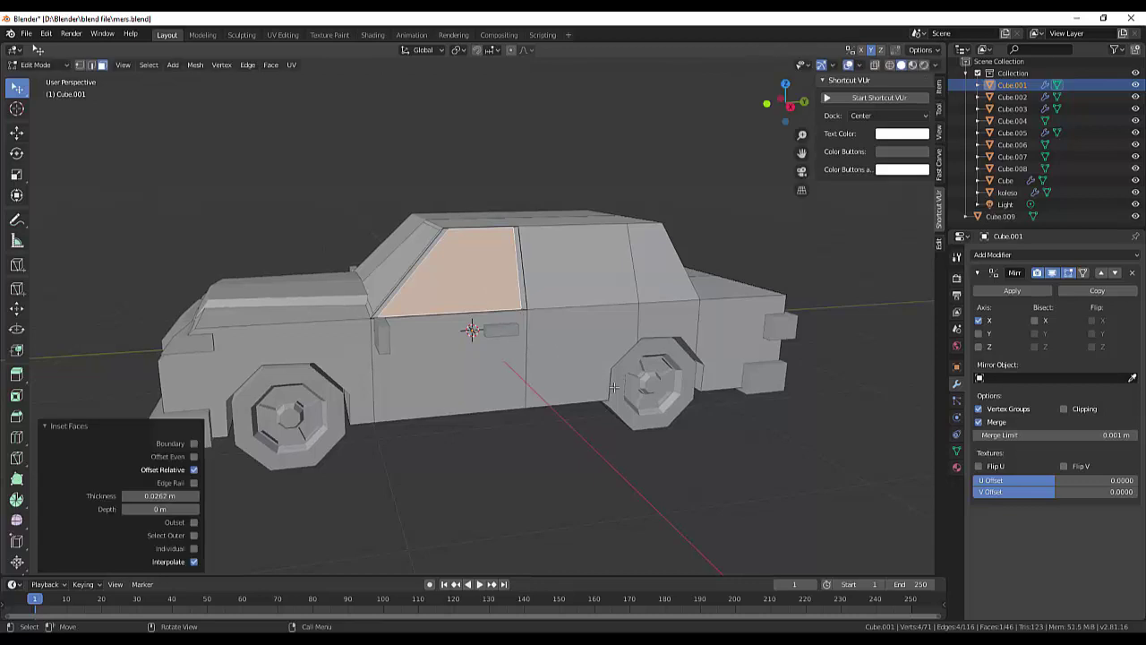
left_click(194, 470)
middle_click_drag(527, 467, 548, 485)
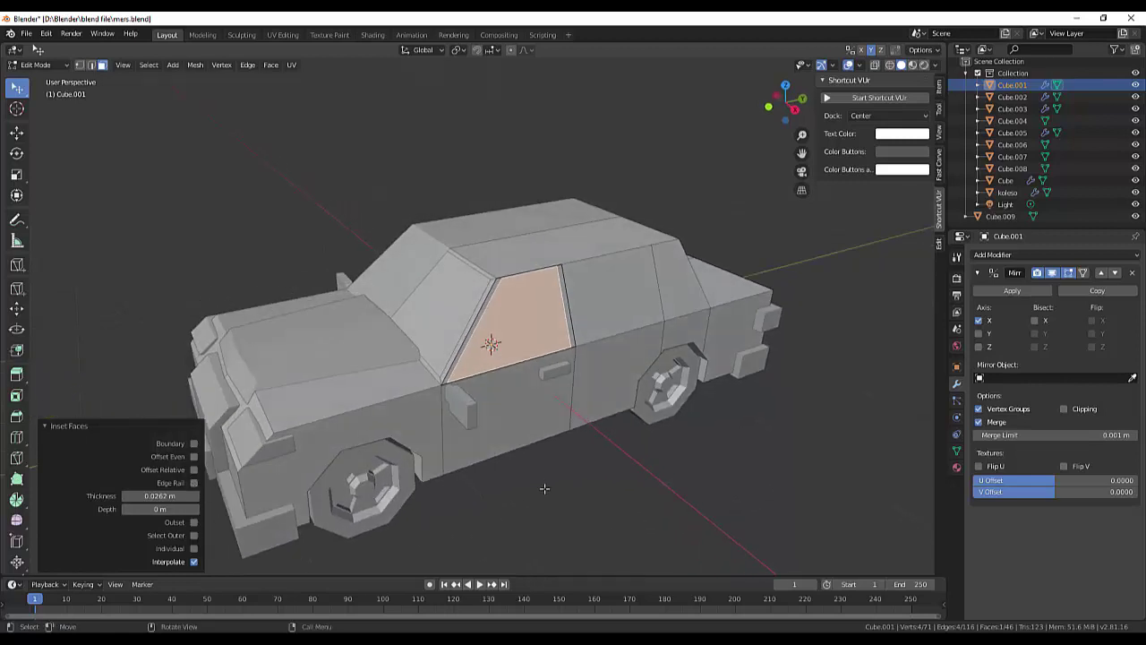
key("ctrl+z")
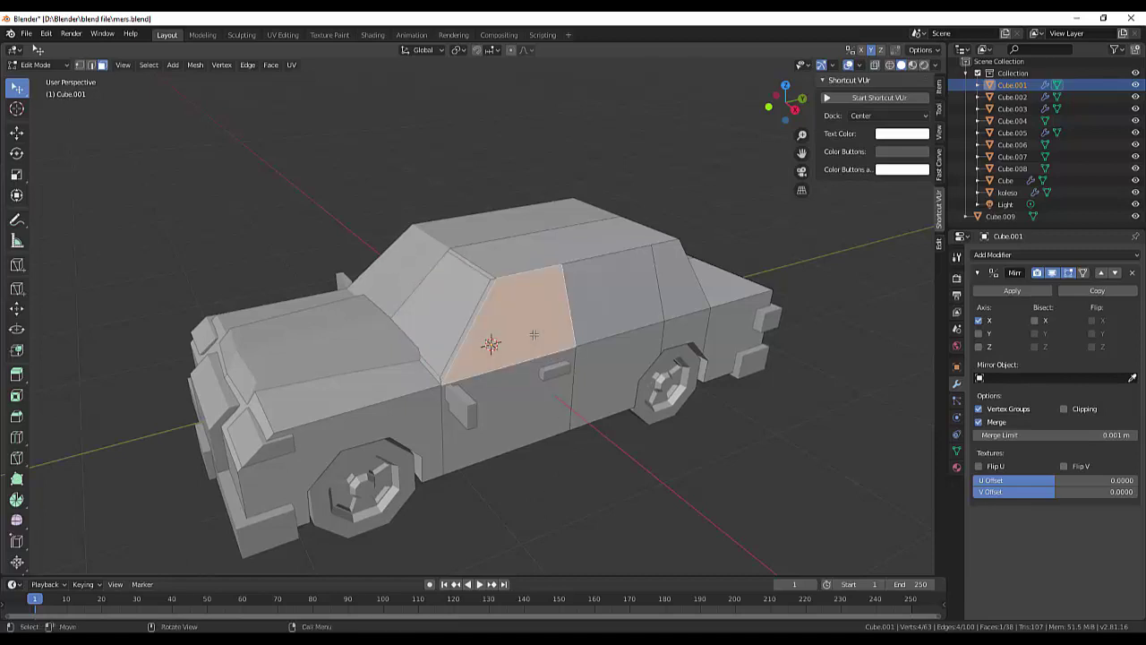
Step: Inset front, rear and rear-quarter windows individually, then reselect those three faces
left_click(639, 308, "shift")
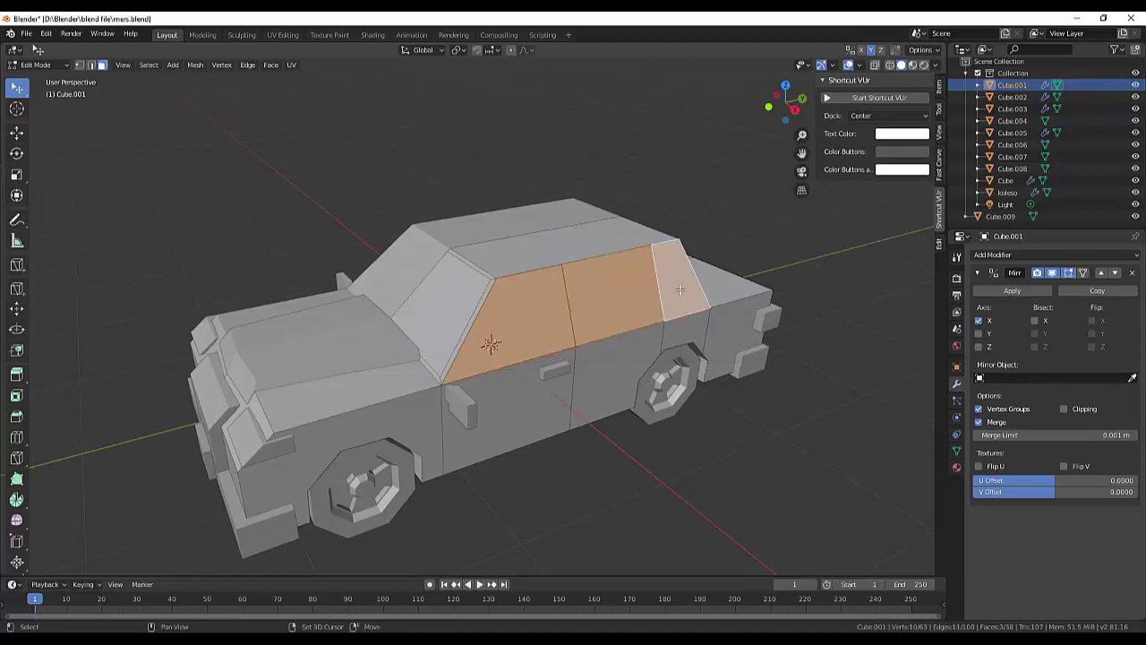
left_click(673, 296, "shift")
key("i")
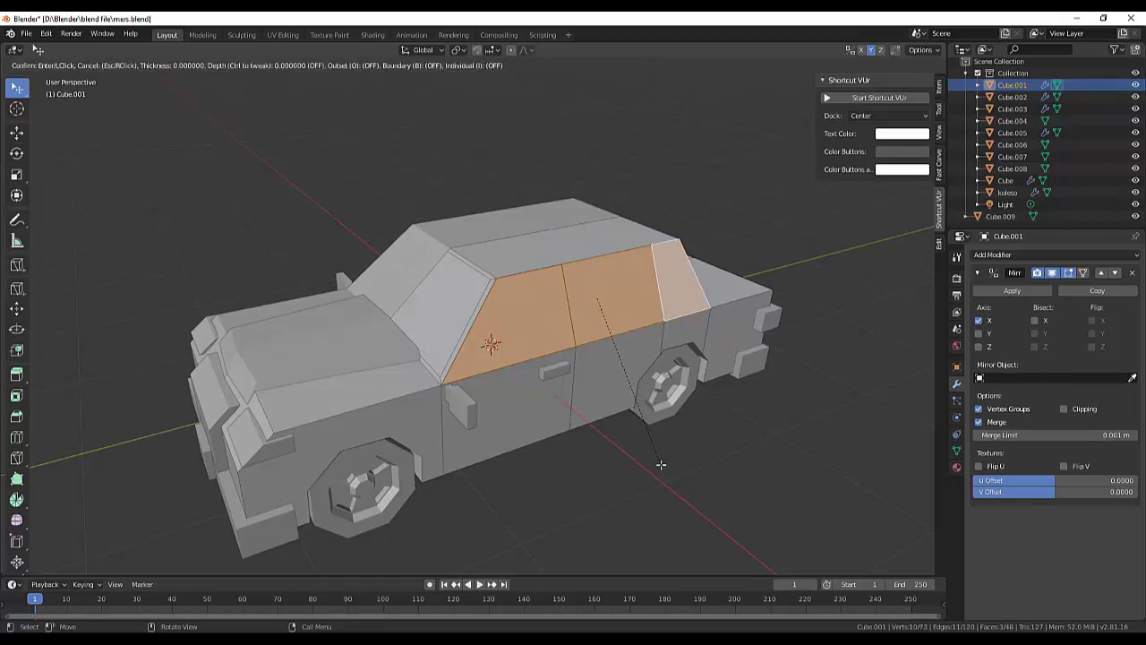
left_click(661, 464)
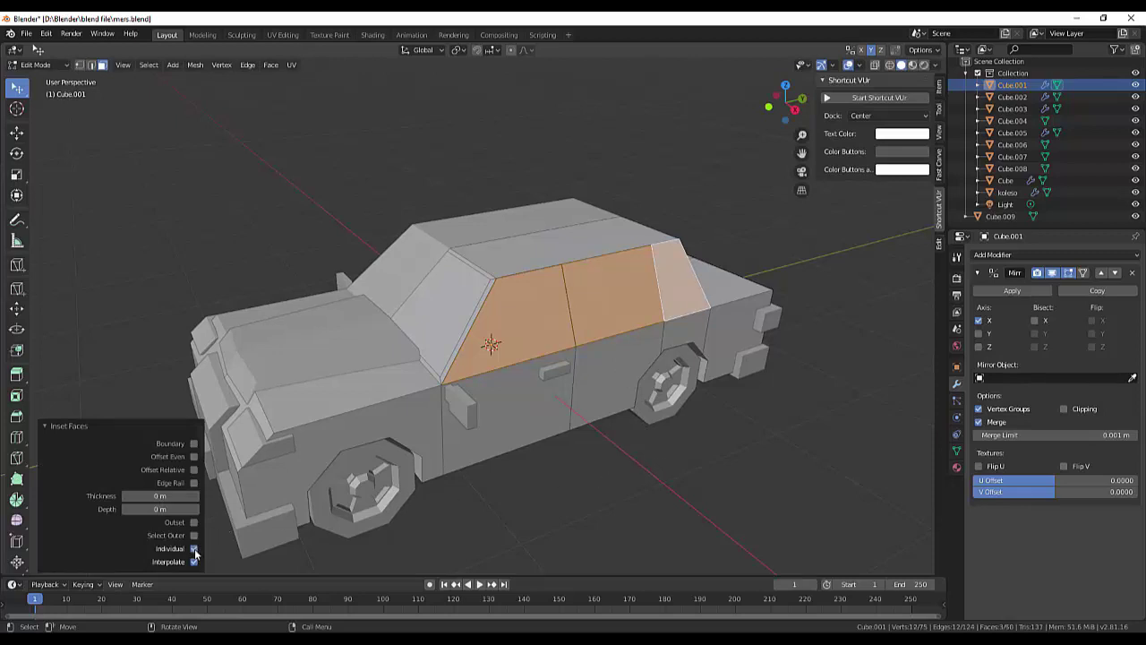
left_click(630, 307)
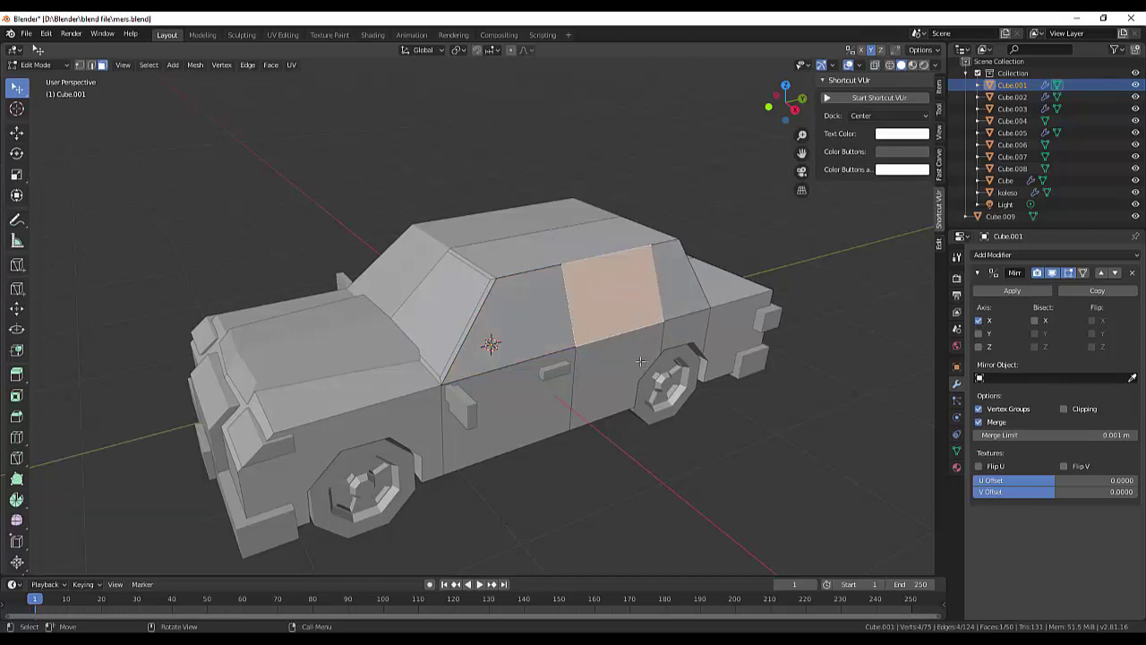
left_click(538, 320, "shift")
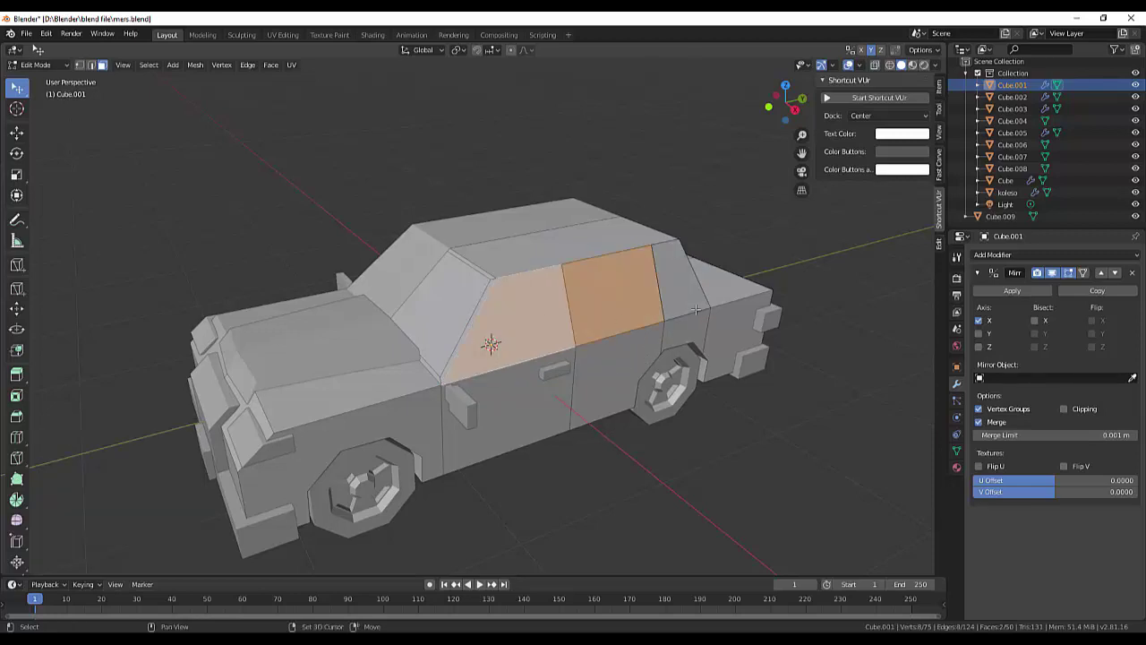
left_click(682, 296, "shift")
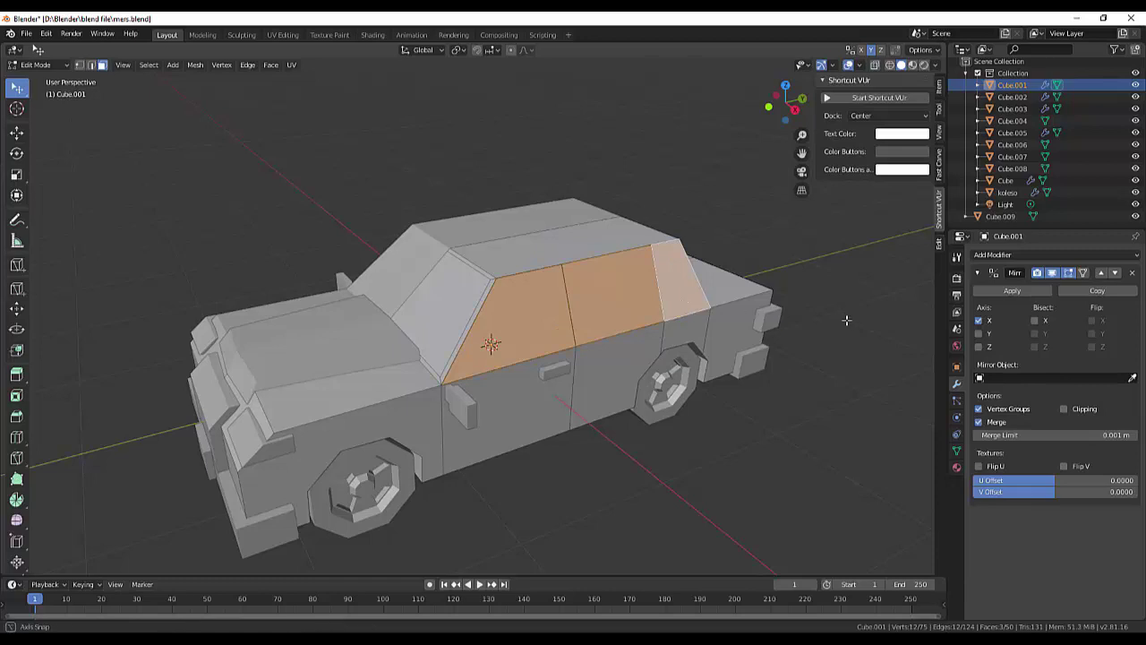
mouse_move(721, 322)
middle_mouse_down()
mouse_move(585, 367)
mouse_move(827, 383)
mouse_move(788, 412)
middle_mouse_up()
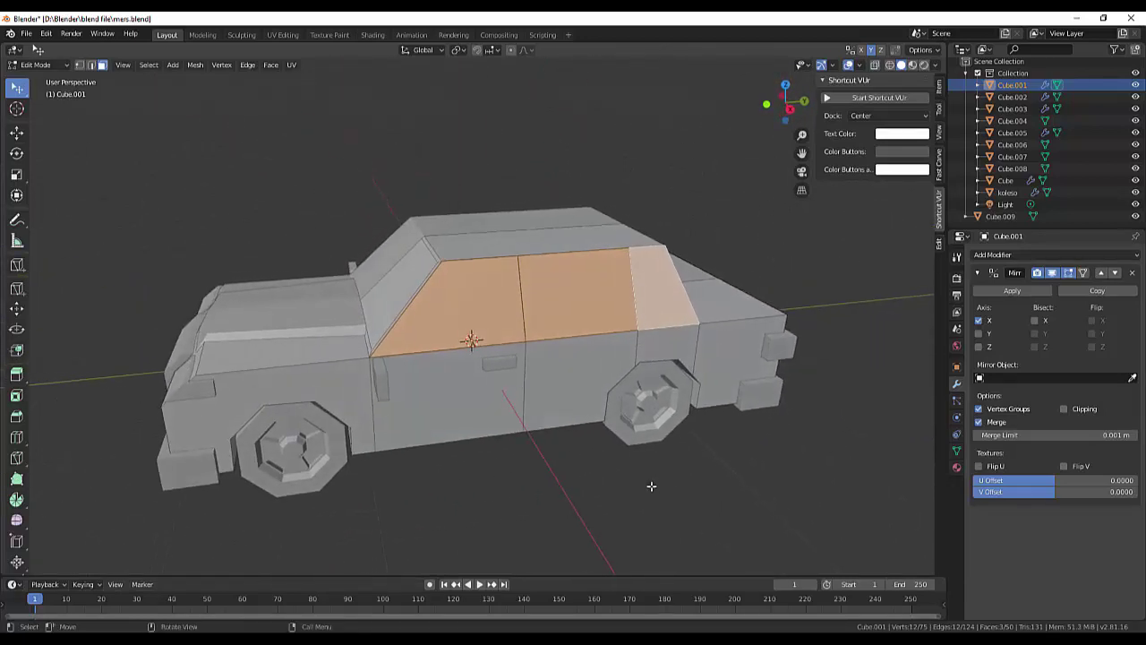
Step: Trial-inset the three side window faces, then undo the inset
key("i")
left_click(709, 505)
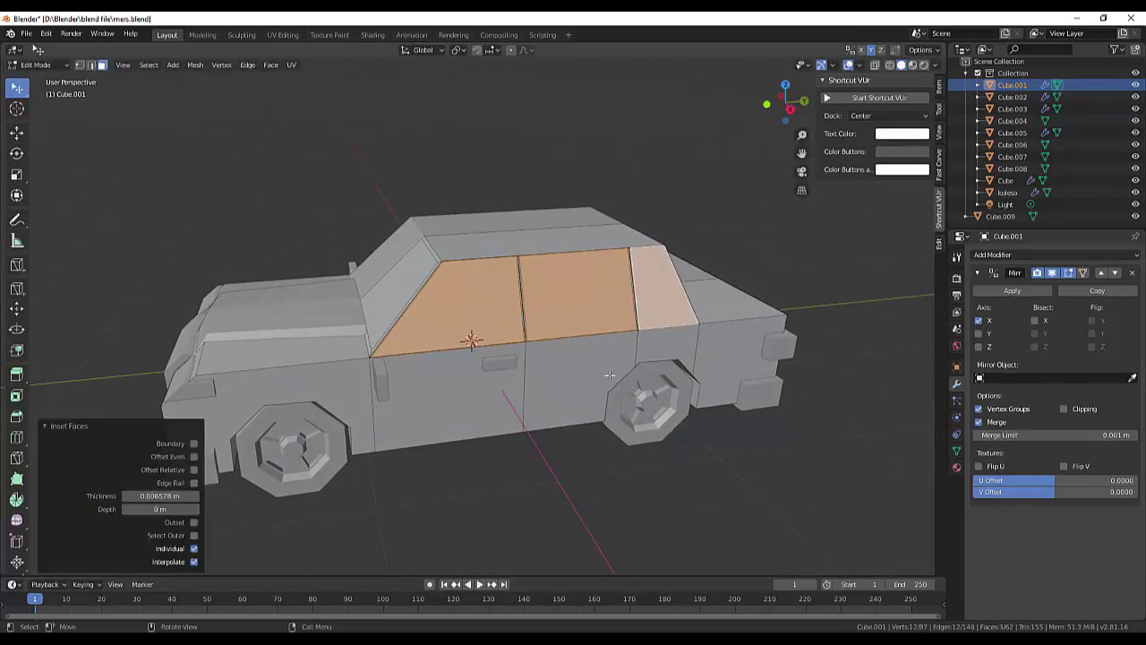
left_click(721, 452)
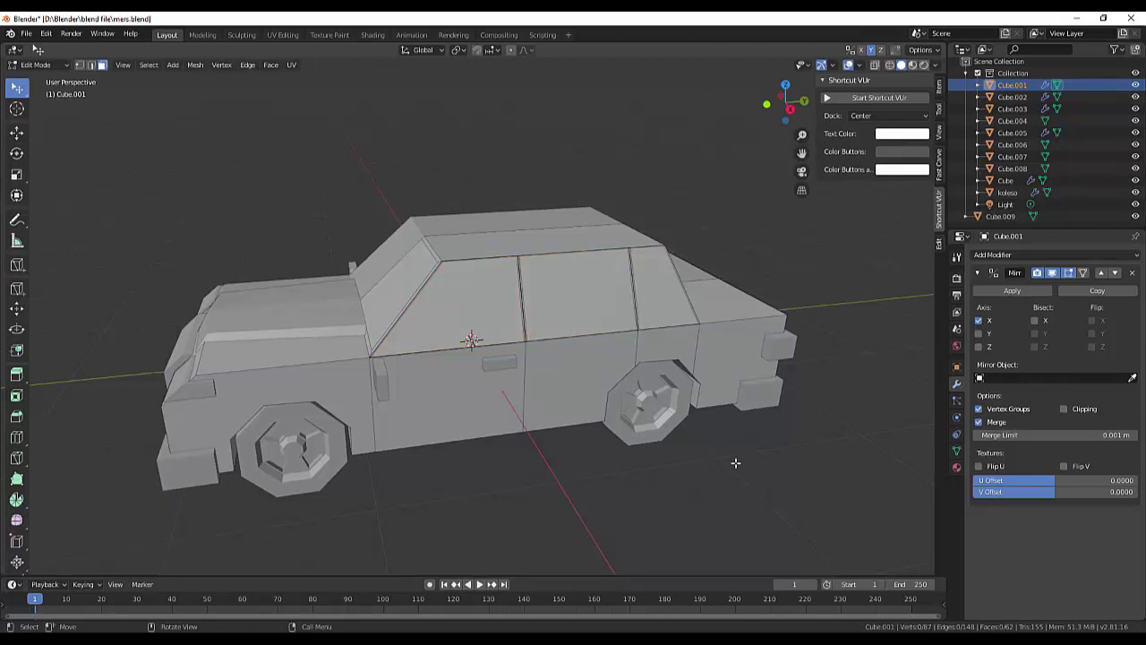
key("ctrl")
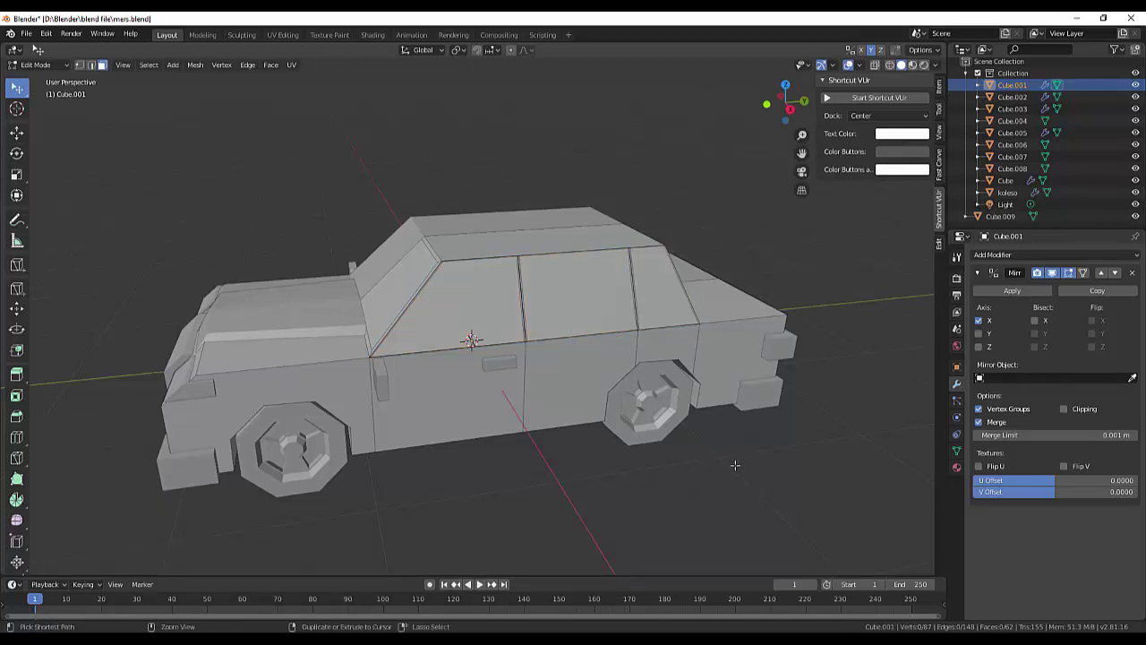
key("ctrl+z")
key("ctrl+z")
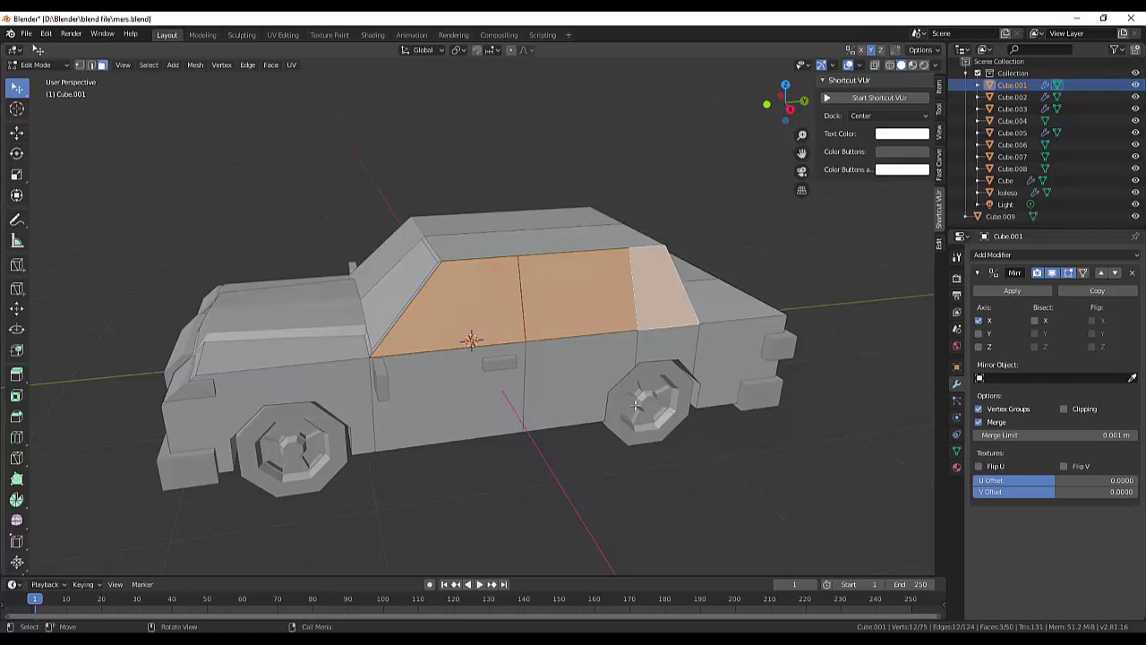
Step: Inset the side windows at zero thickness and the middle face again, then undo both insets
key("i")
left_click(599, 336)
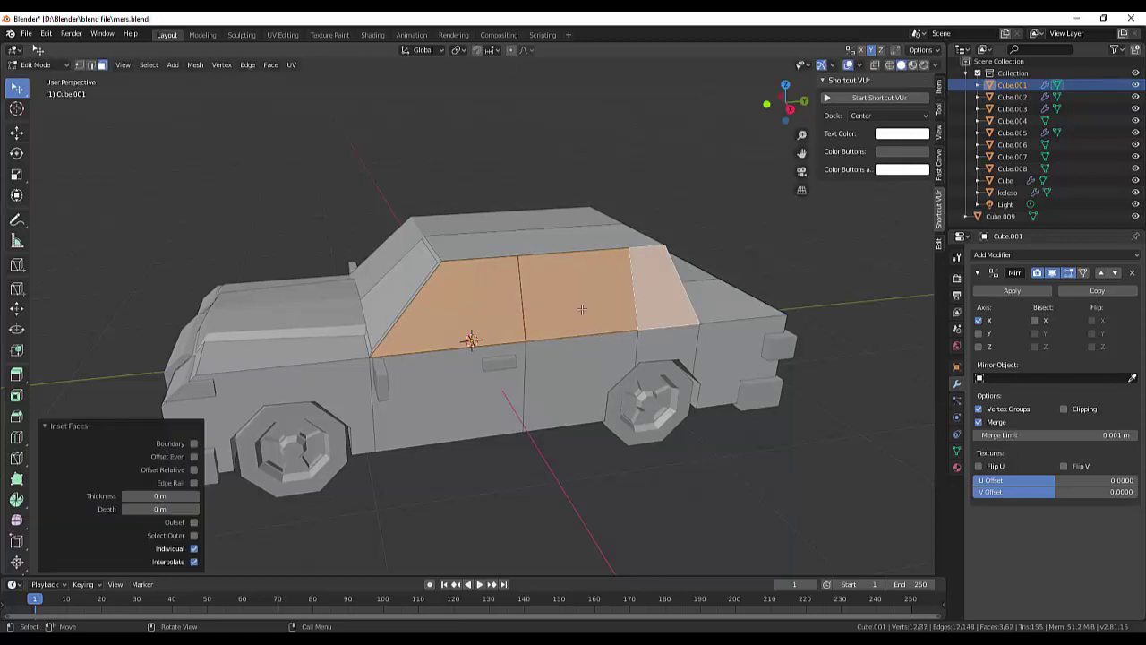
left_click(582, 309)
key("i")
left_click(588, 320)
key("ctrl+z")
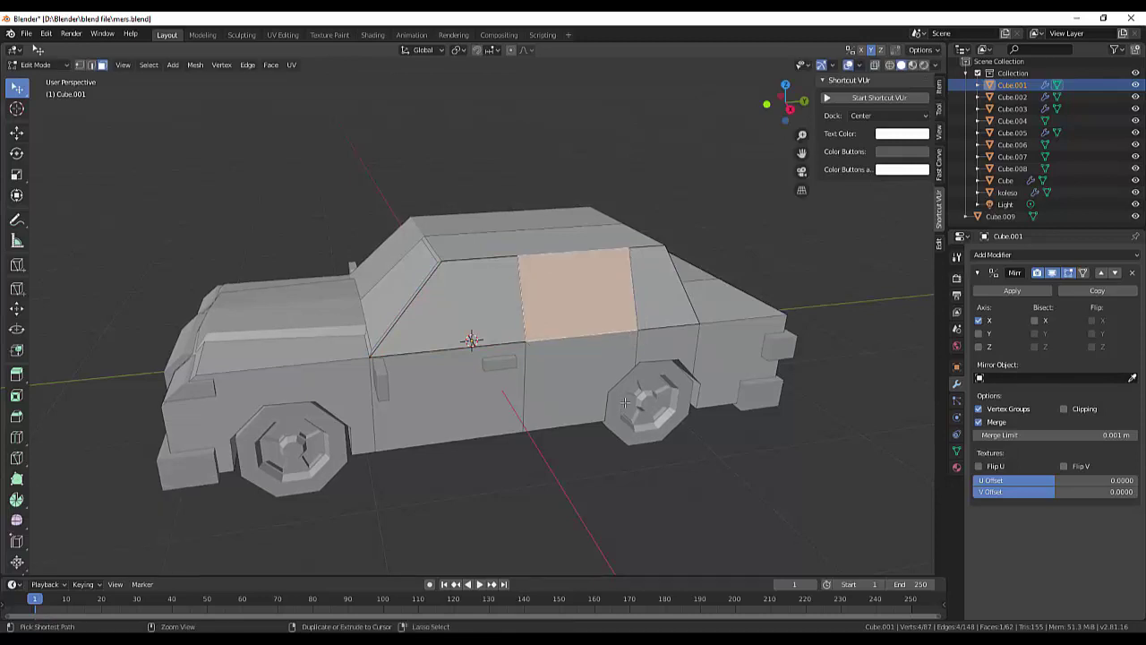
key("ctrl+z")
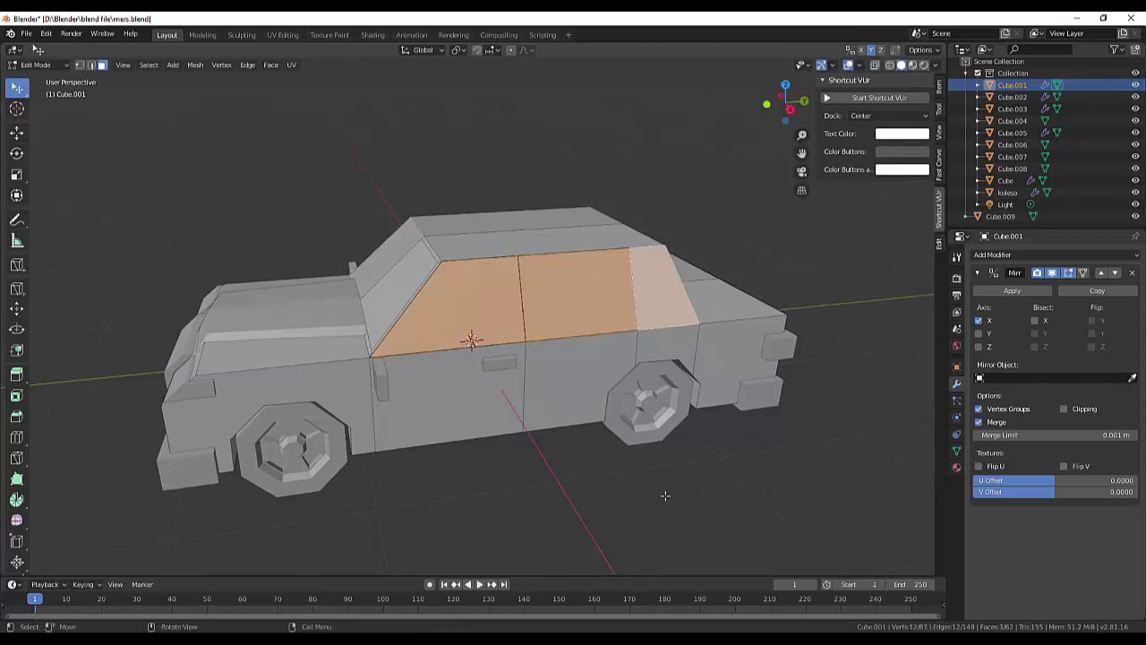
Step: Re-inset the three side windows at zero thickness and shift the middle door-window face slightly
key("i")
left_click(667, 442)
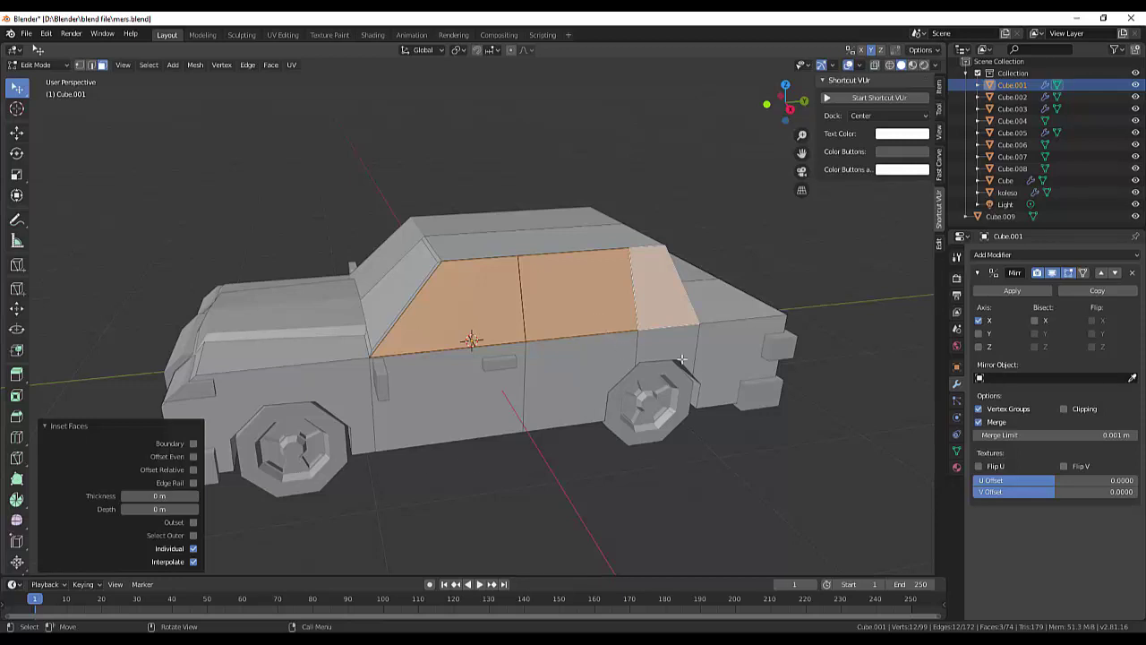
left_click(601, 306)
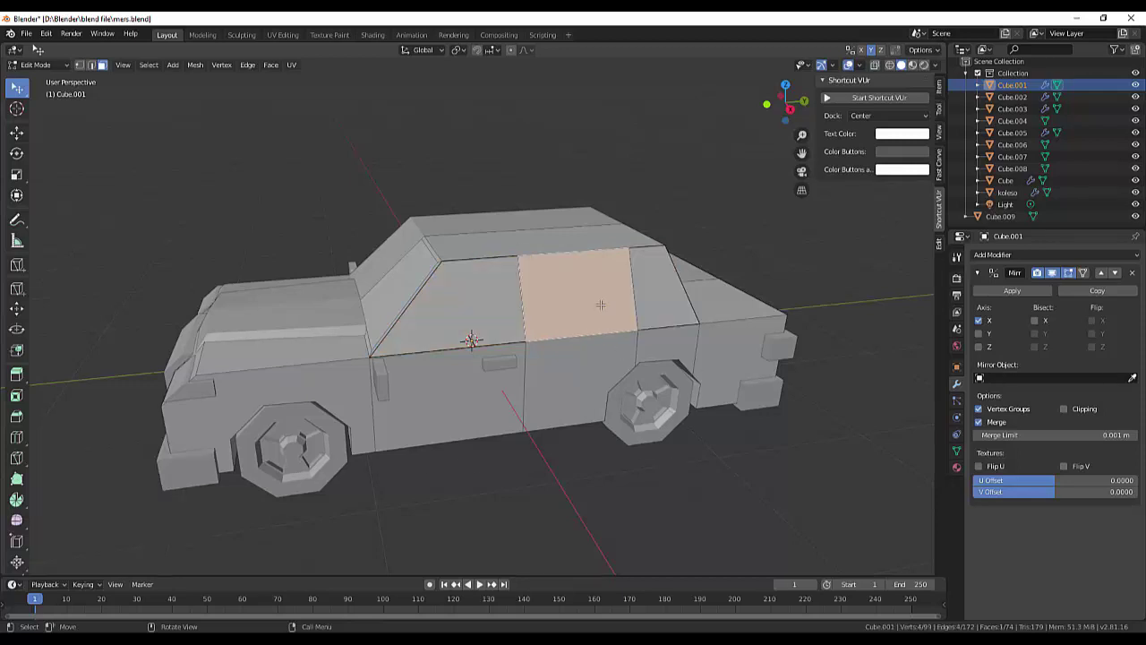
left_click(447, 309, "shift")
left_click(647, 302, "shift")
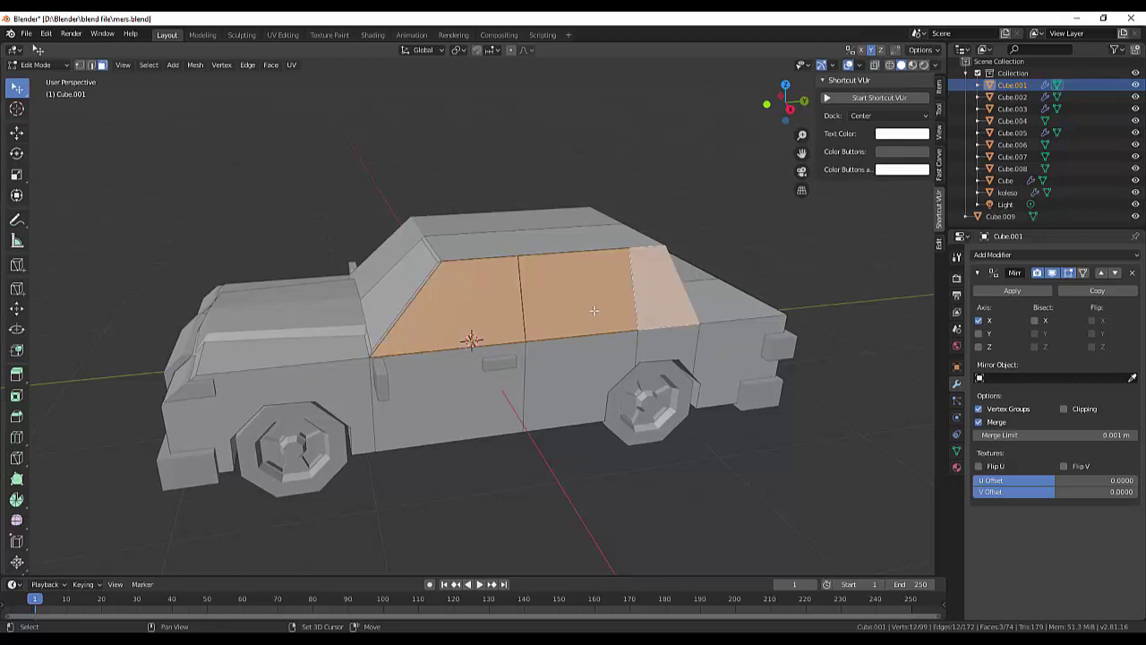
left_click(590, 310)
key("g")
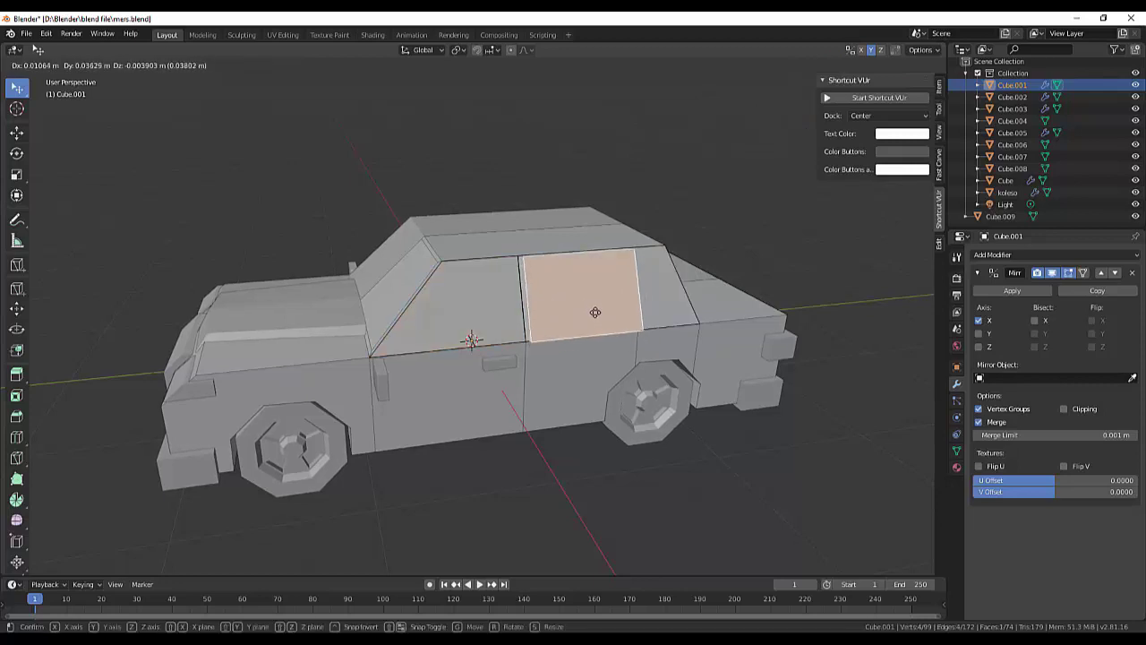
left_click(595, 316)
Step: Undo the face move and insets, stepping through undo/redo history back to plain window faces
key("ctrl+z")
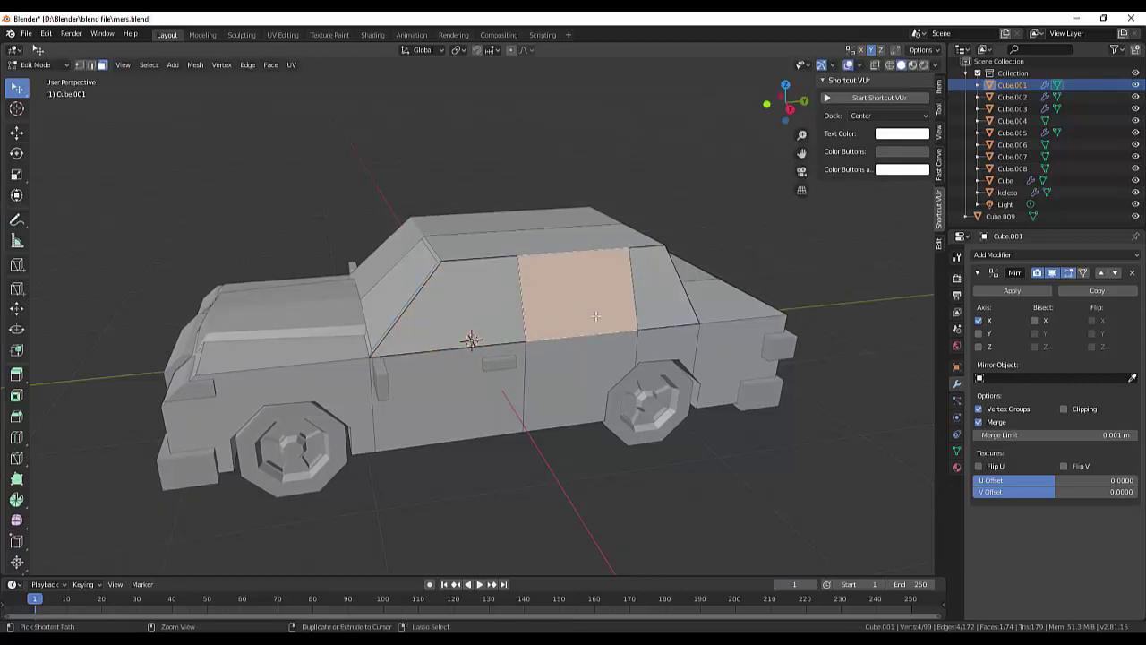
key("ctrl+z")
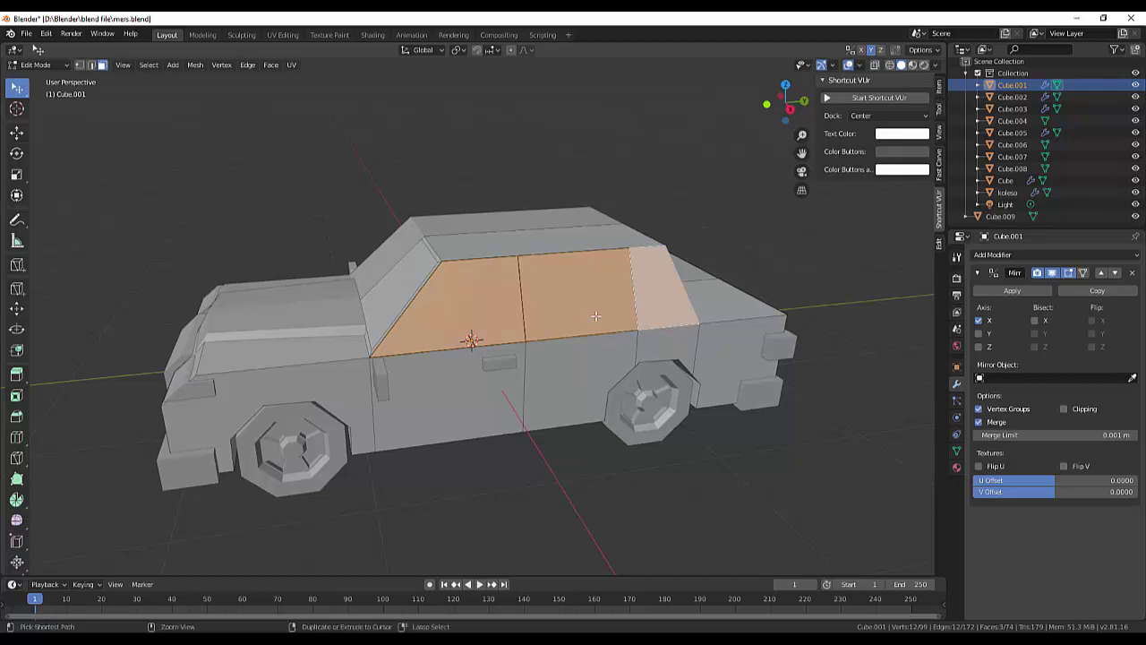
key("ctrl+z")
key("ctrl+shift+z")
key("ctrl+shift+z")
key("ctrl+z")
key("ctrl+z")
key("ctrl+z")
key("ctrl+shift+z")
key("ctrl+shift+z")
key("ctrl+z")
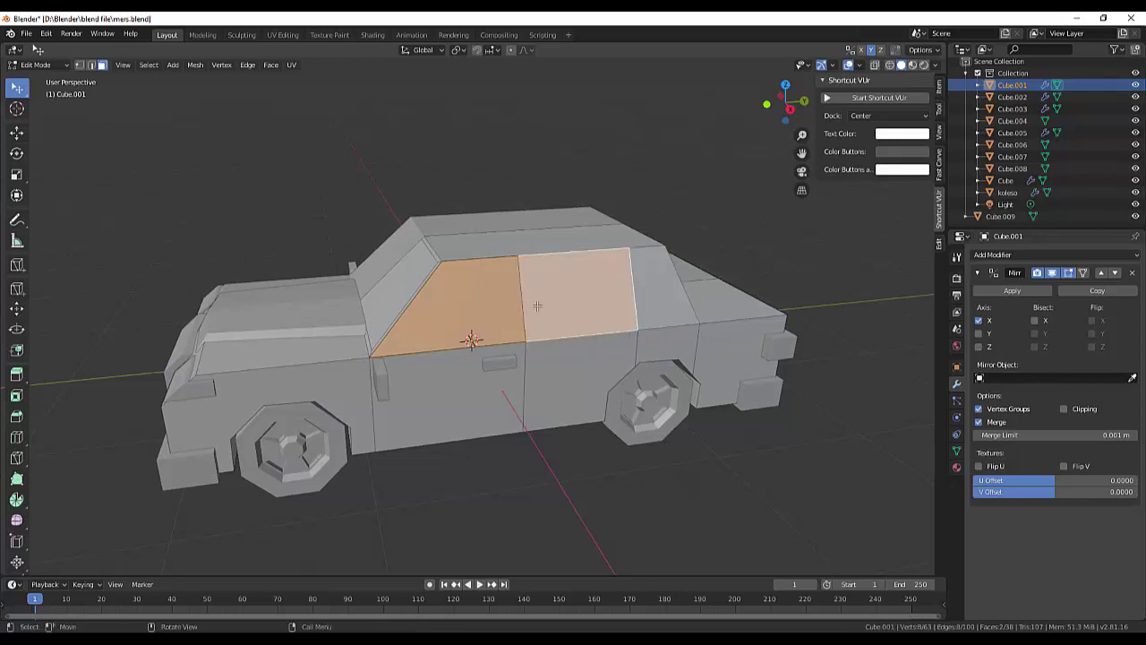
left_click(499, 307)
left_click(559, 302, "shift")
key("i")
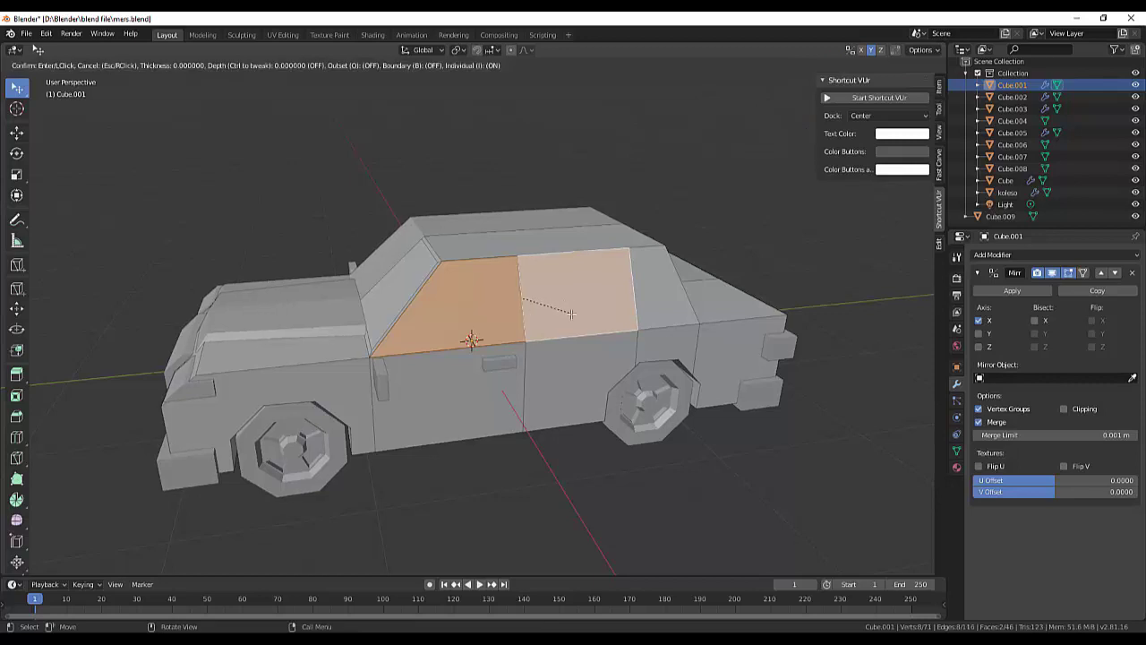
left_click(596, 314)
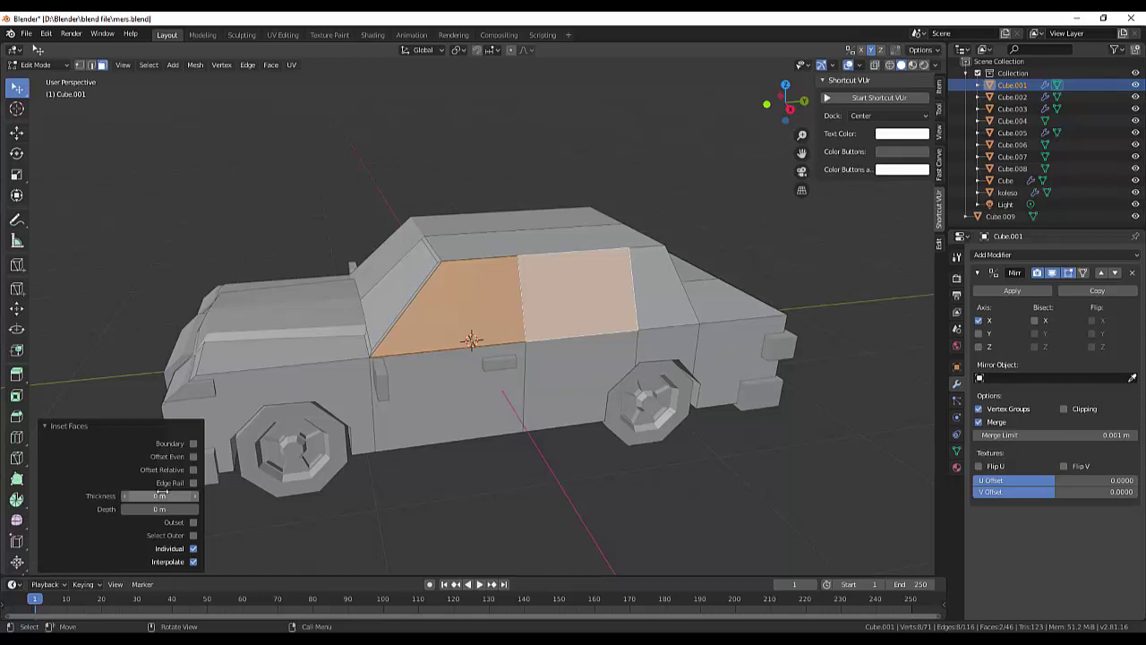
mouse_move(160, 496)
left_mouse_down()
mouse_move(192, 495)
mouse_move(160, 508)
left_mouse_up()
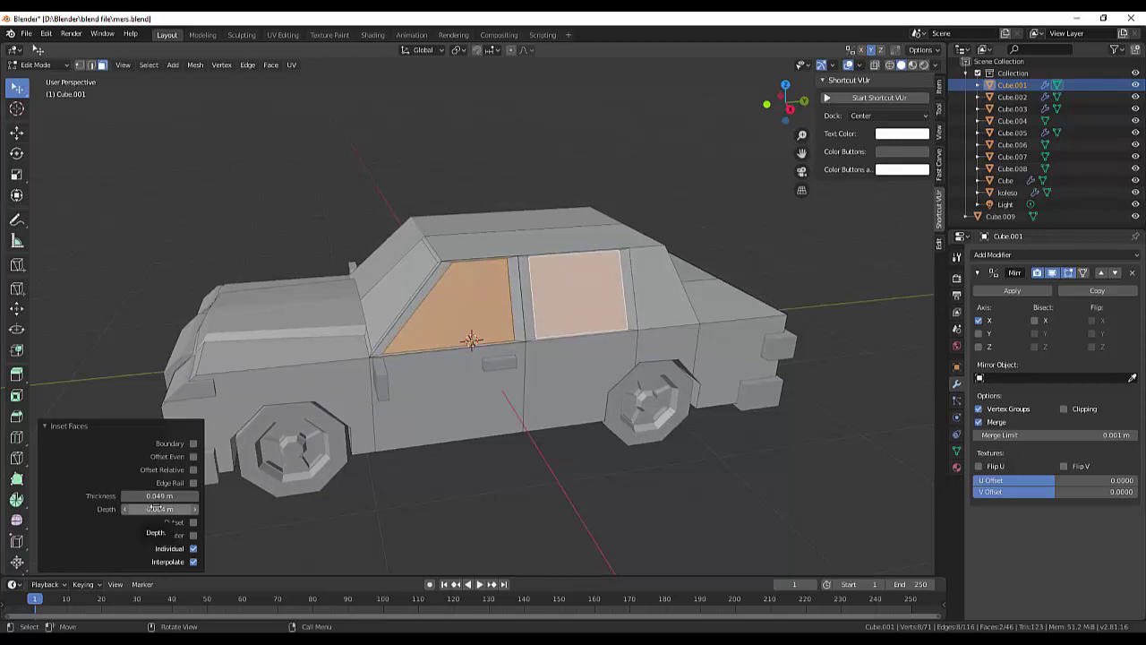
key("ctrl+z")
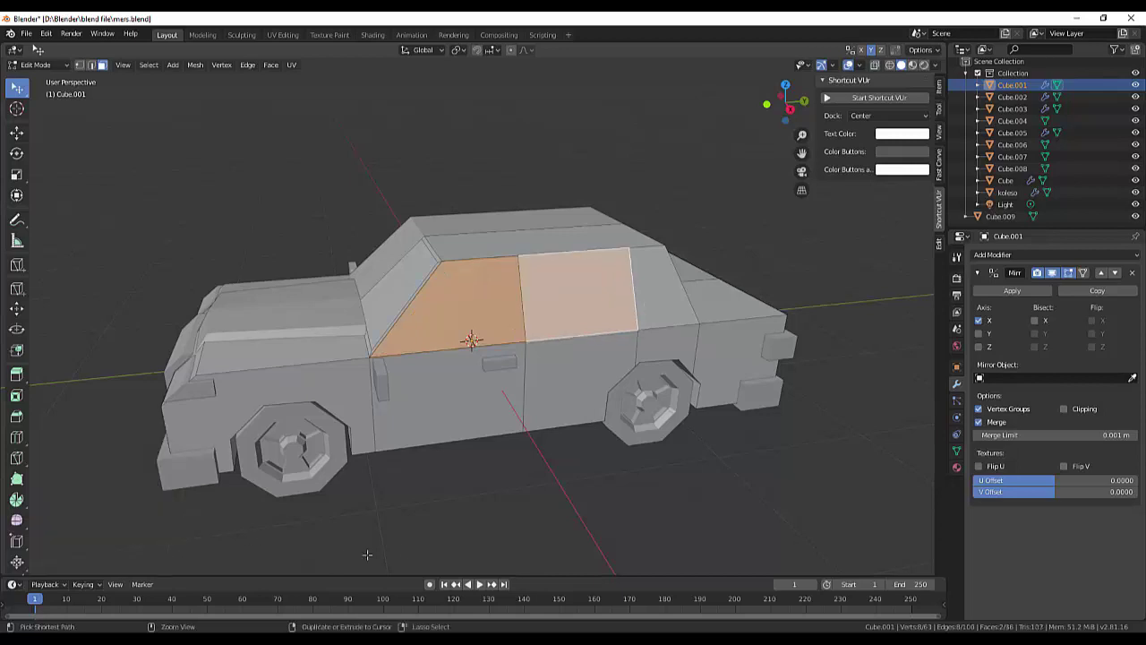
key("ctrl+z")
key("ctrl+z")
key("ctrl+z")
key("ctrl+z")
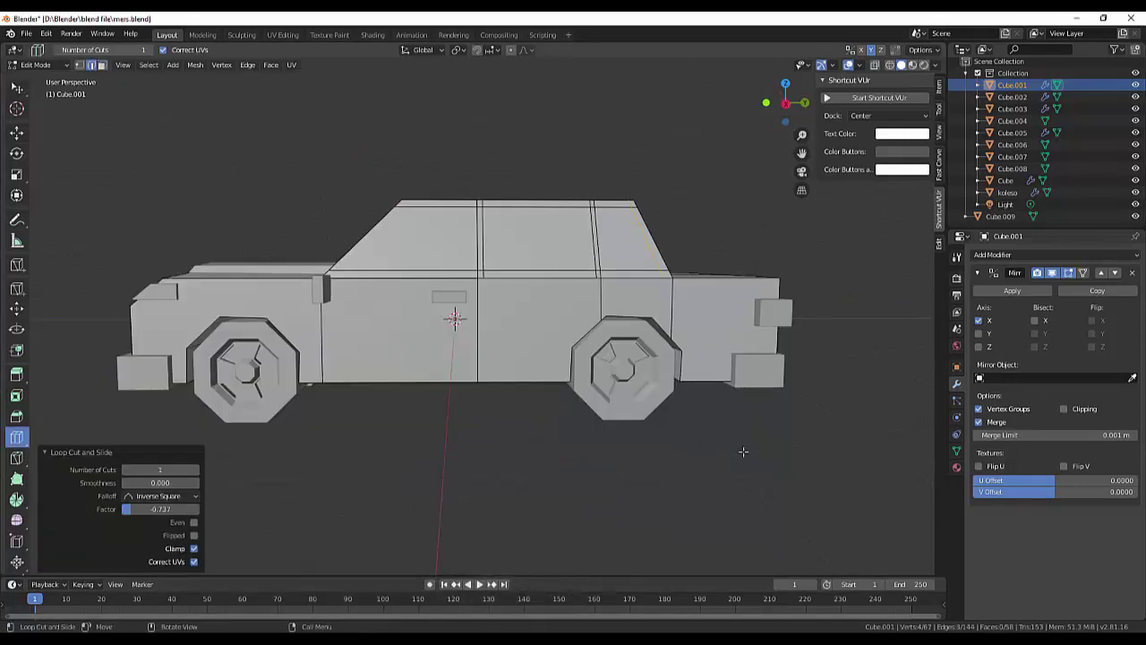
Step: Add an edge loop across the rear of the car, slid toward the rear pillar
scroll(743, 452, "down", 1)
middle_click_drag(761, 429, 688, 448)
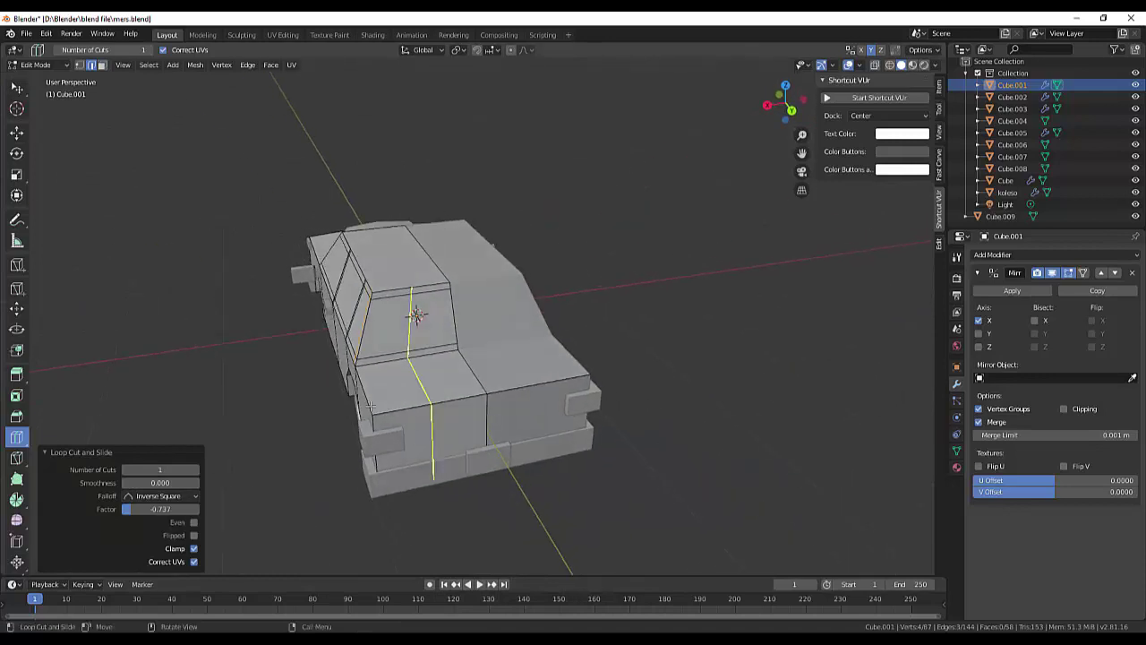
left_click(398, 302)
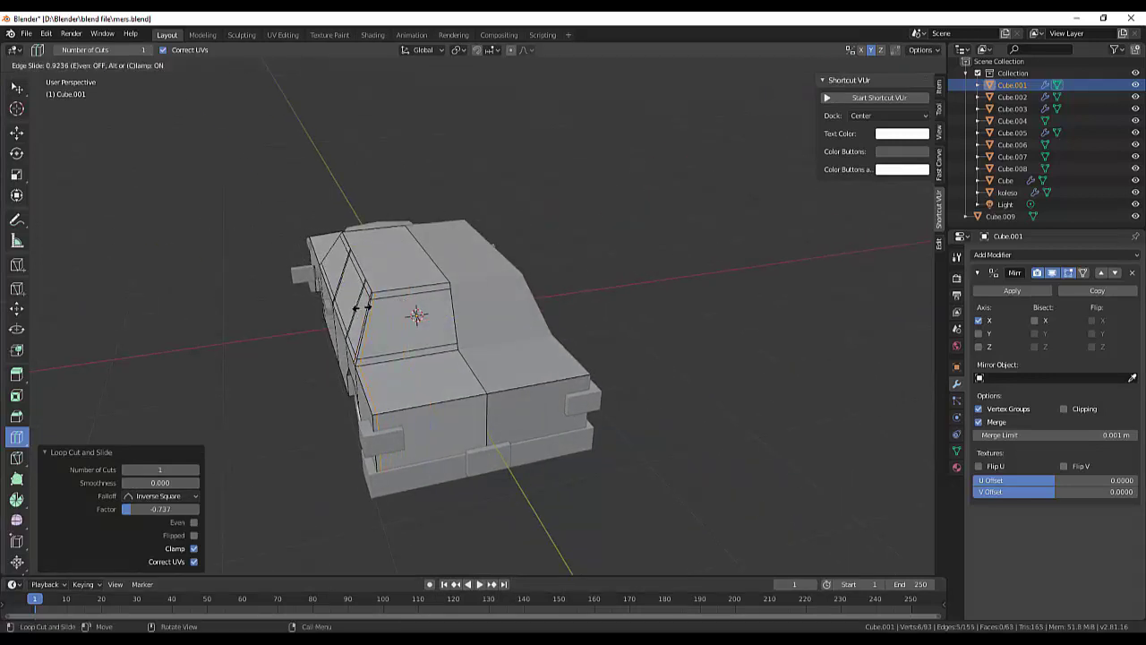
left_click_drag(362, 308, 364, 308)
left_click(364, 308)
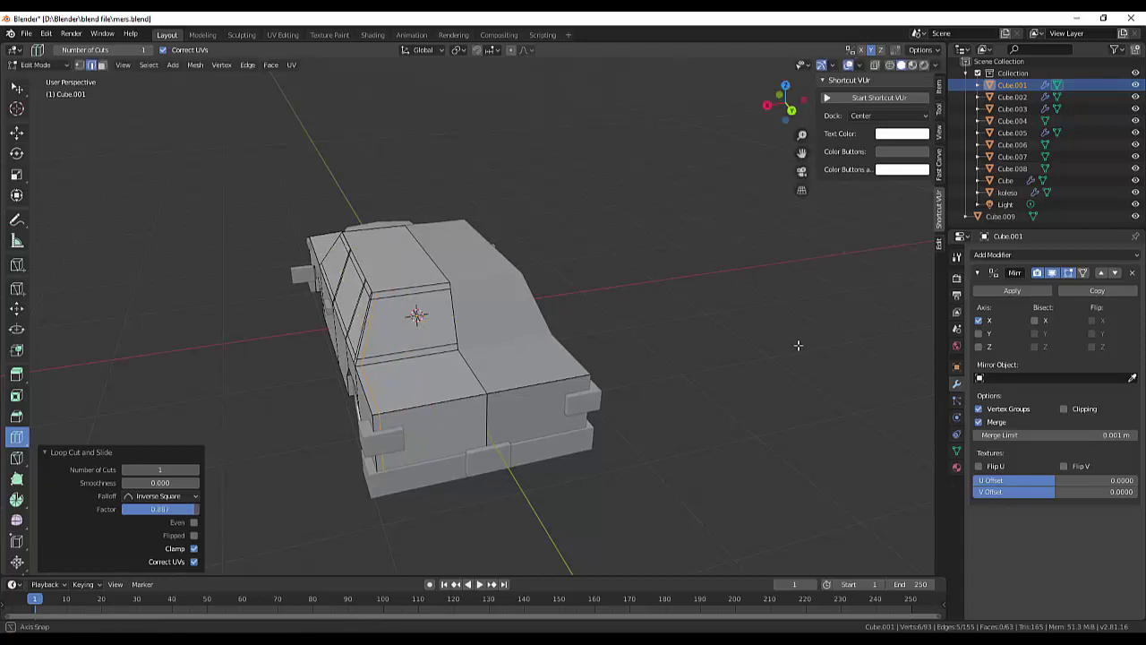
Step: Cut a vertical loop through roof and door and a roof loop near the windshield, then return to Select
mouse_move(678, 332)
middle_mouse_down()
mouse_move(893, 324)
mouse_move(749, 333)
middle_mouse_up()
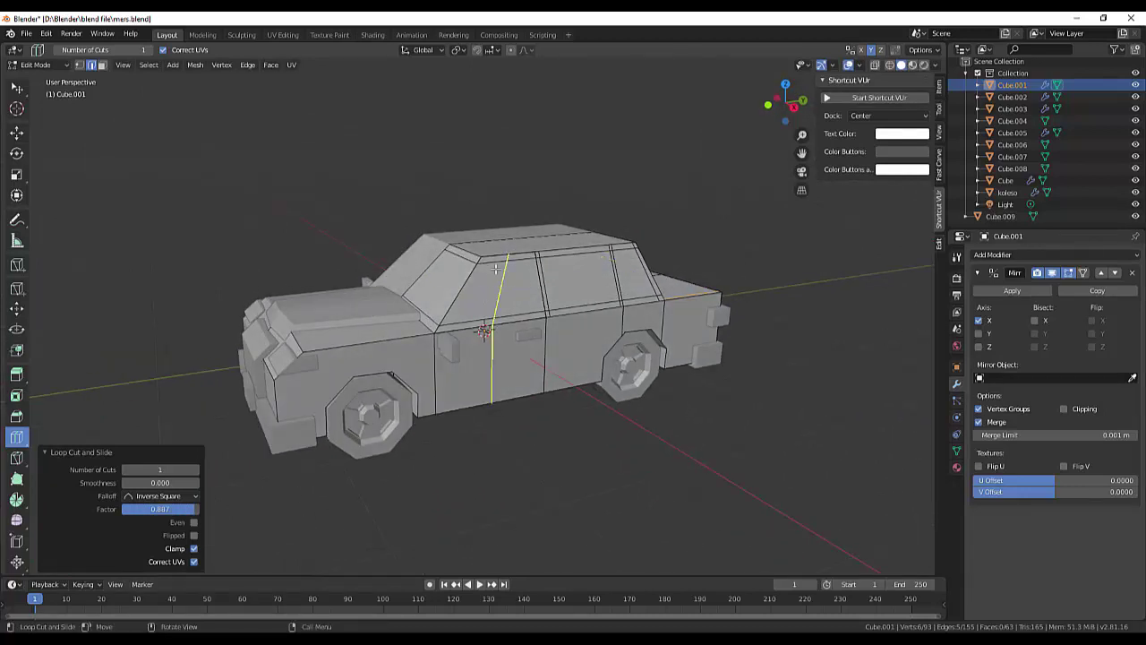
left_click_drag(495, 268, 471, 272)
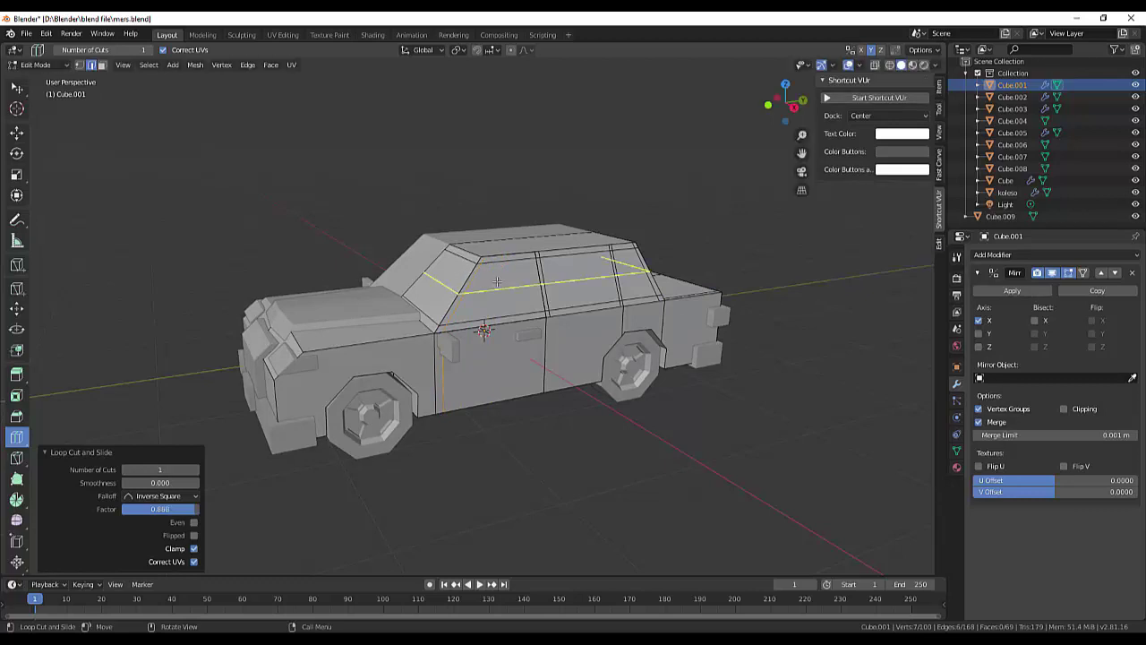
mouse_move(827, 263)
middle_mouse_down()
mouse_move(859, 268)
mouse_move(607, 291)
middle_mouse_up()
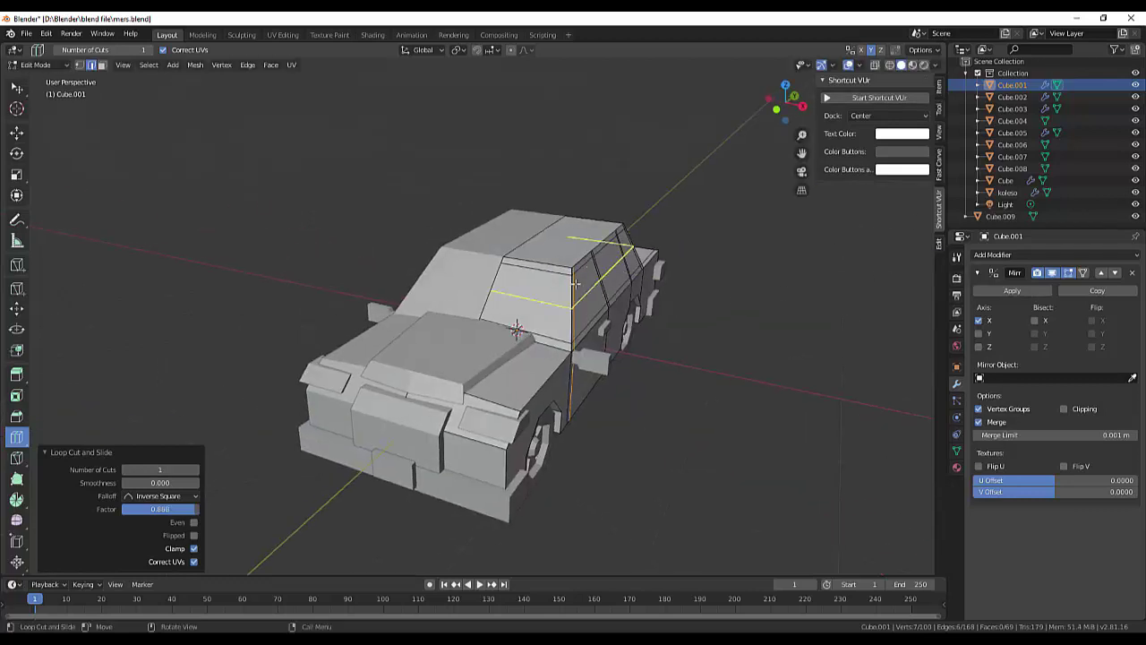
left_click_drag(564, 275, 587, 281)
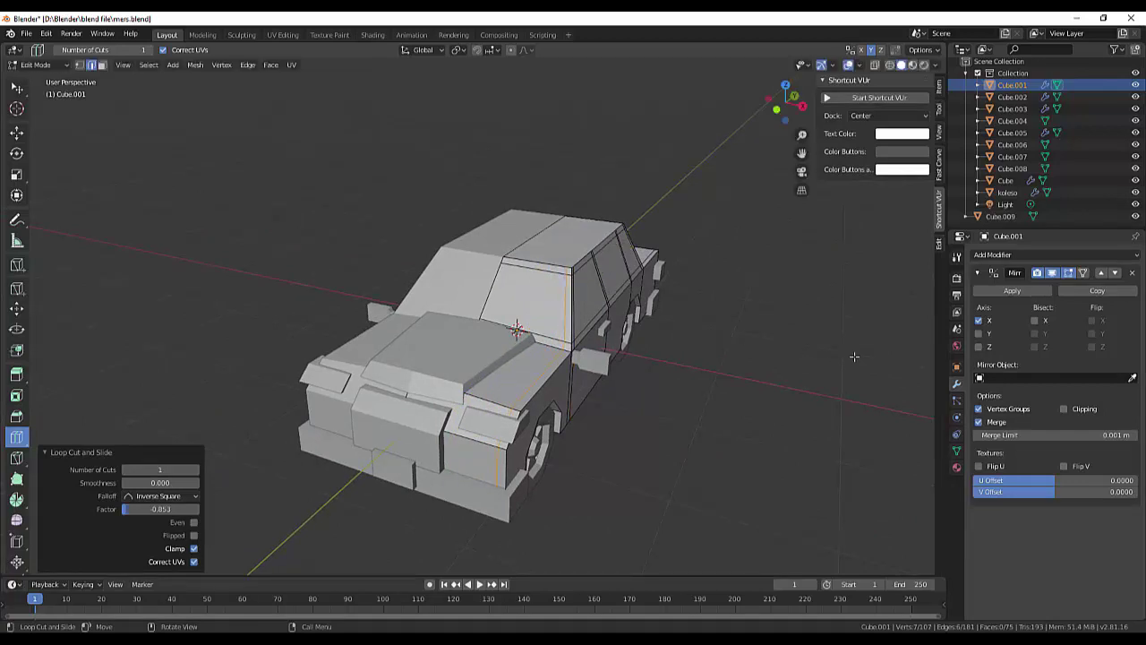
mouse_move(870, 355)
middle_mouse_down()
mouse_move(842, 376)
mouse_move(752, 345)
mouse_move(770, 341)
middle_mouse_up()
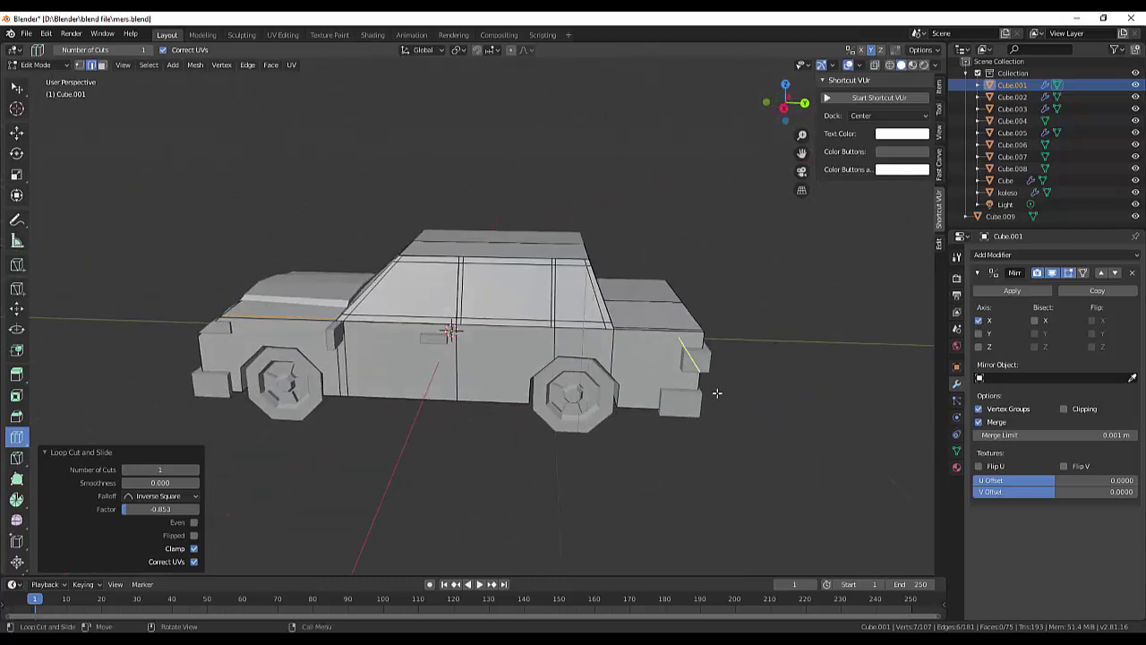
scroll(716, 391, "up", 2)
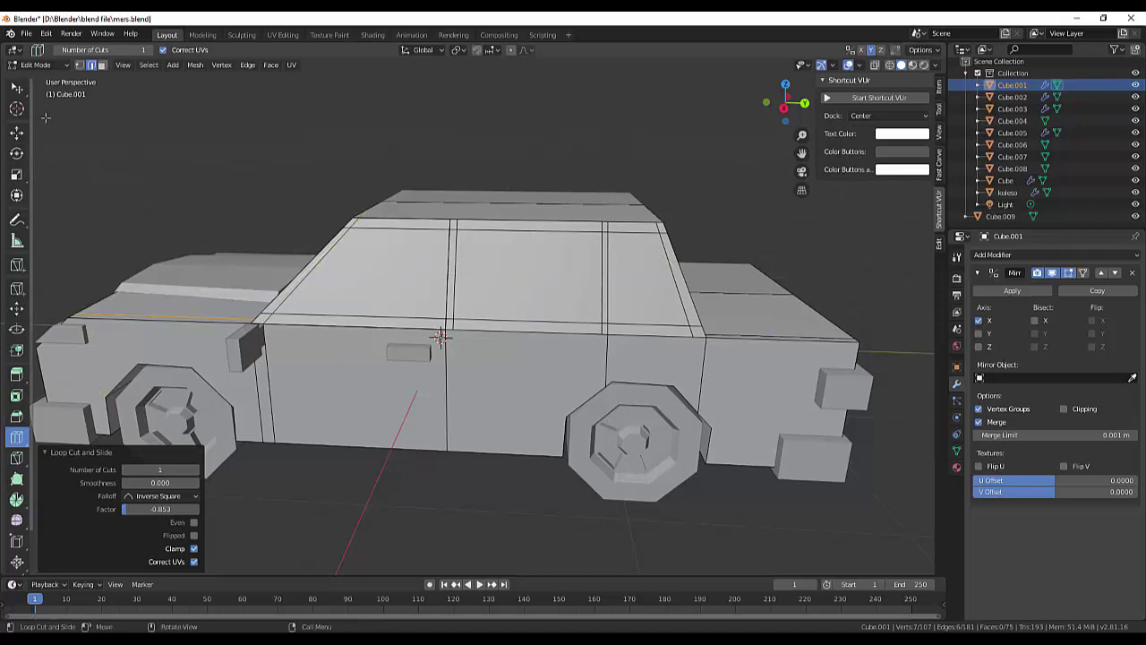
left_click(16, 89)
Step: Switch to see-through wireframe display with vertex selection, undoing a stray vertex nudge
key("alt+a")
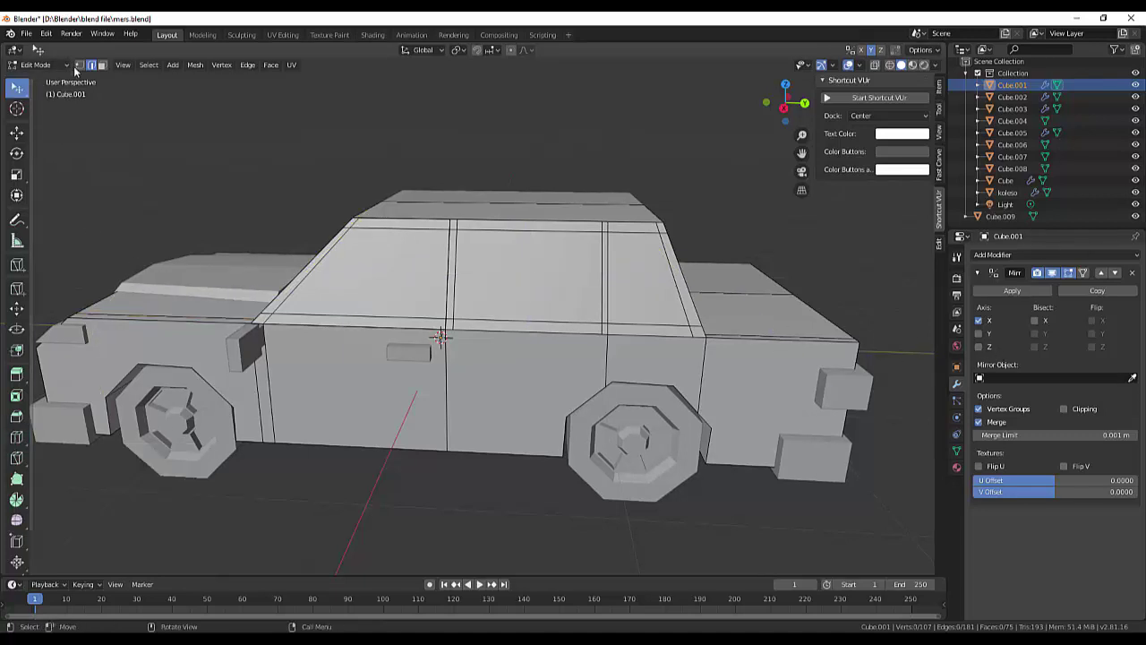
left_click(874, 64)
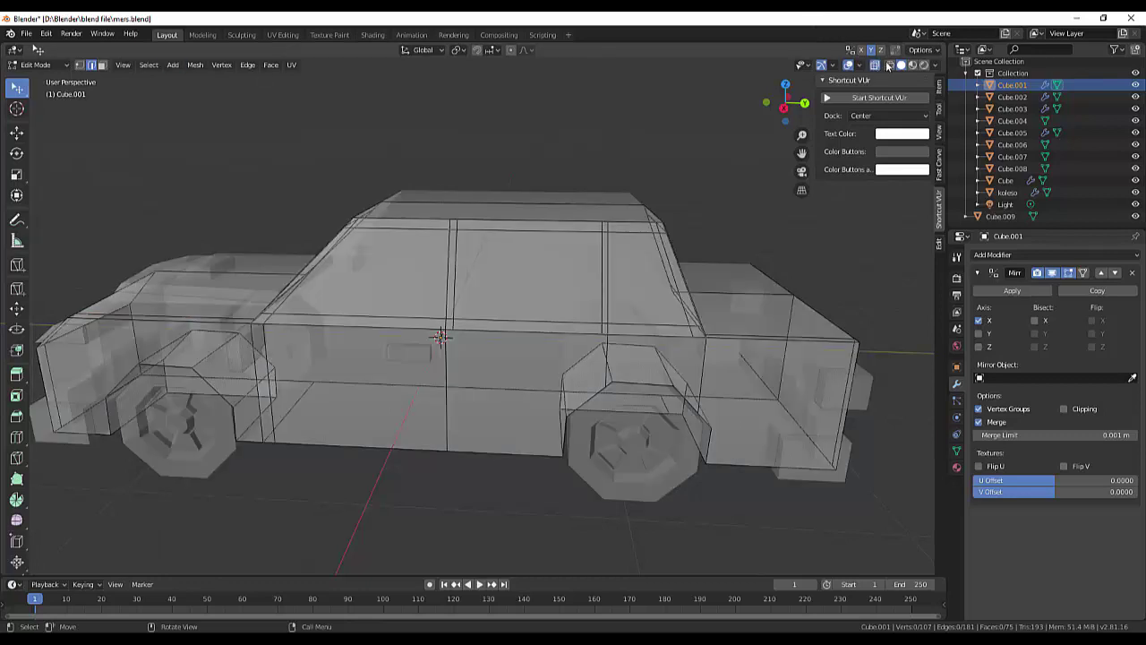
left_click(890, 65)
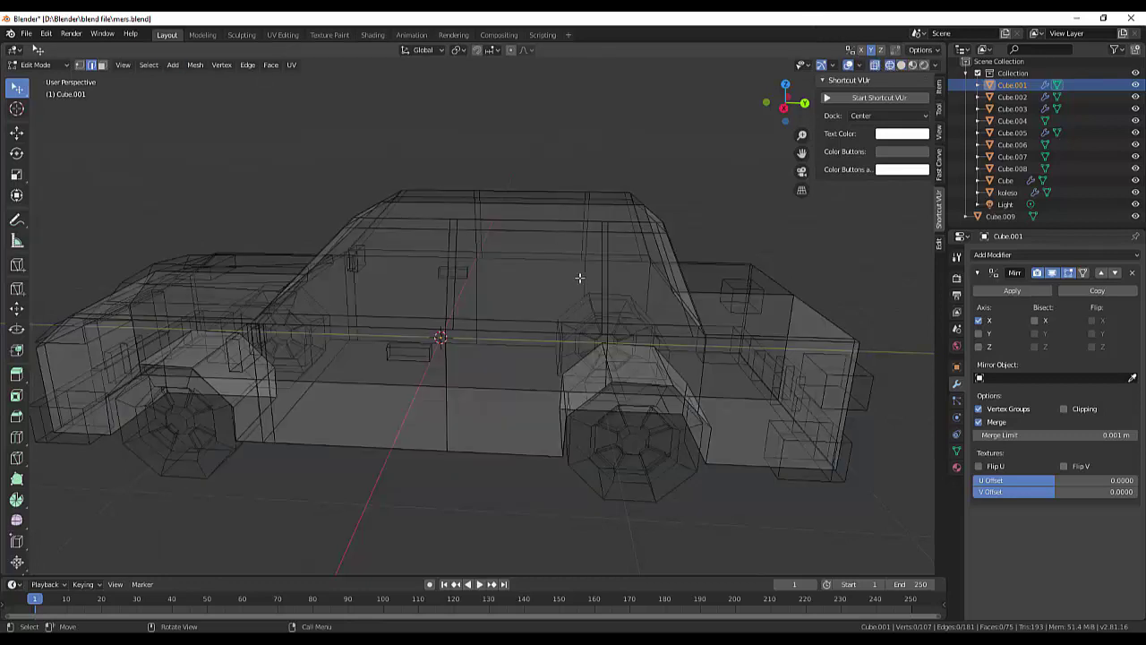
scroll(580, 282, "up", 1)
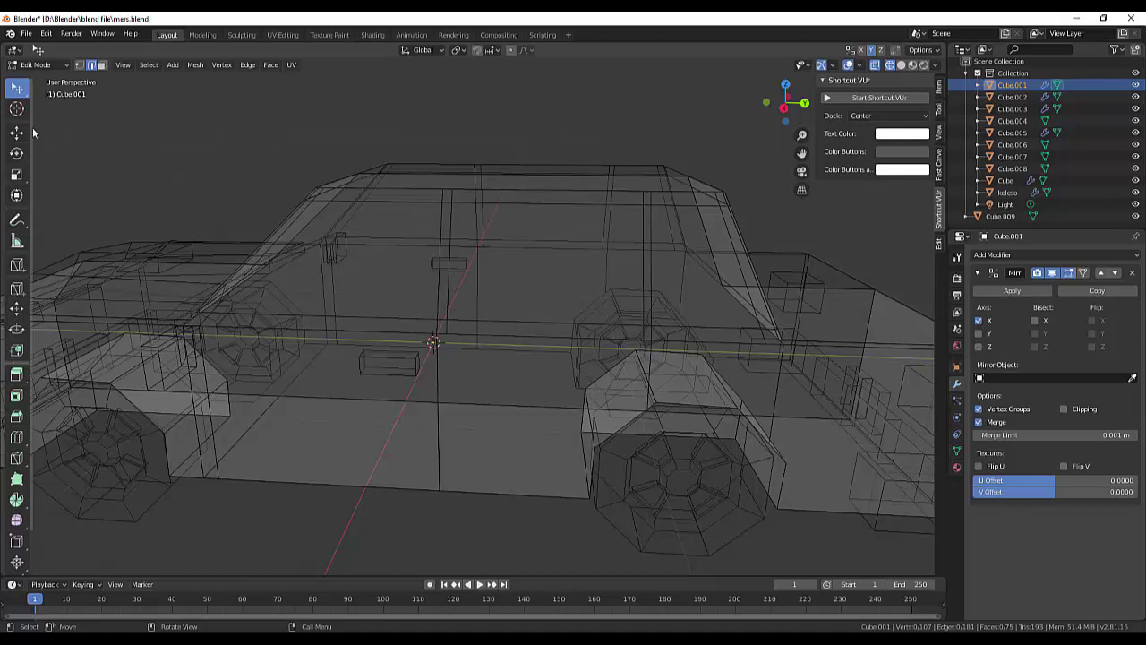
key("shift+1")
left_click_drag(641, 190, 638, 185)
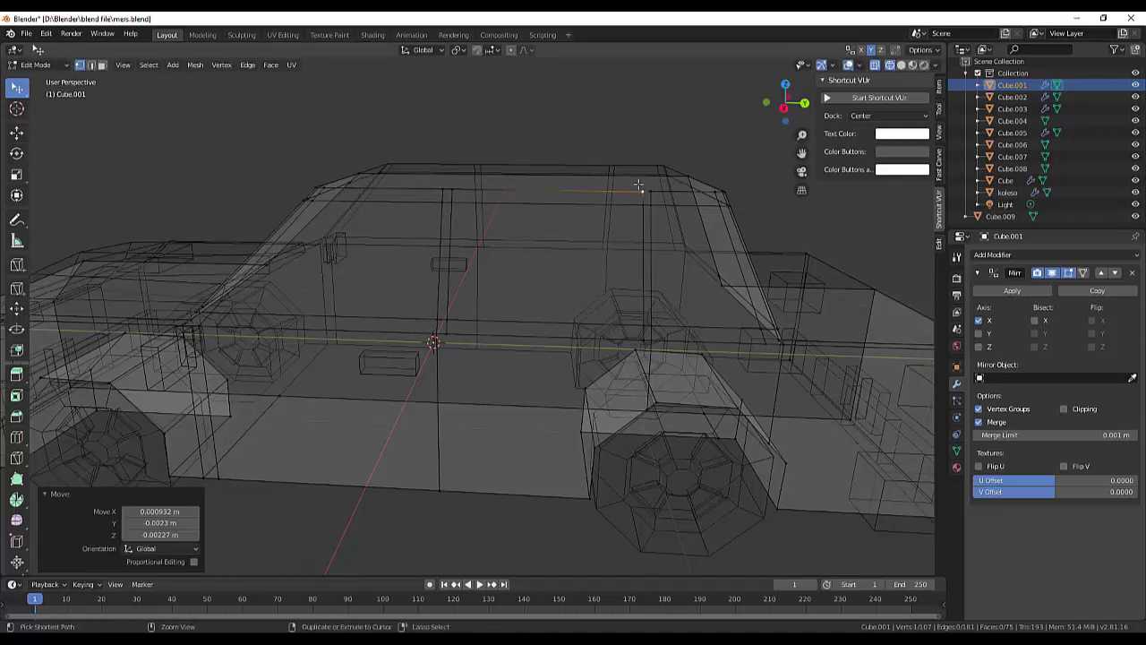
key("ctrl+z")
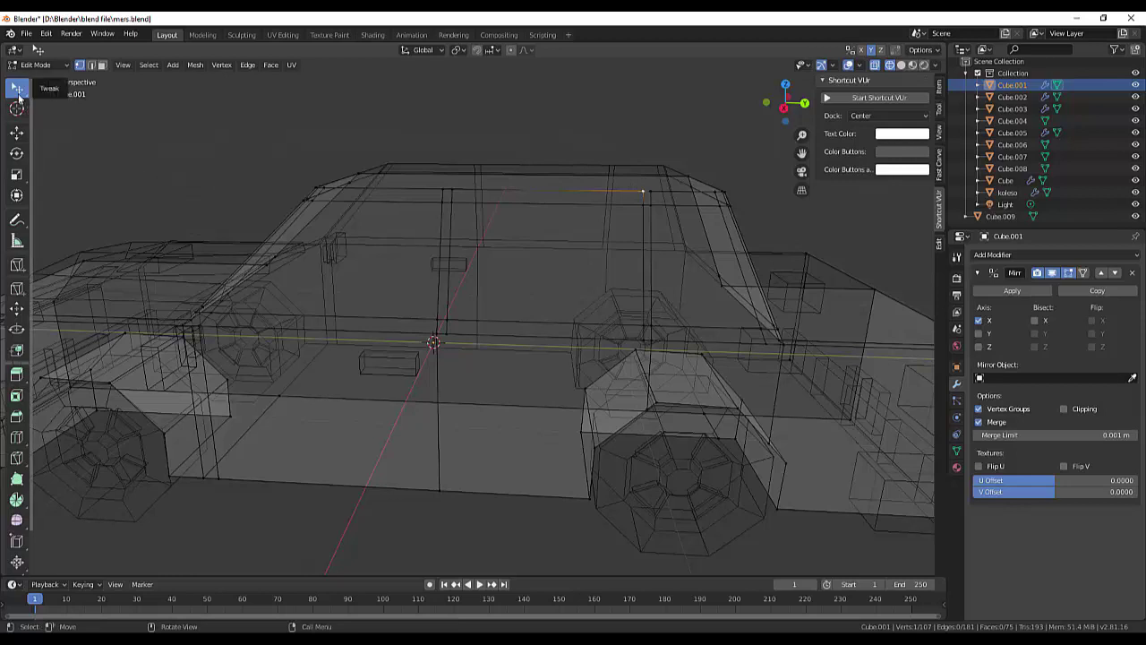
Step: Box-select the rear window's vertical edges and shift them slightly along Y
left_click(16, 88)
left_click(44, 113)
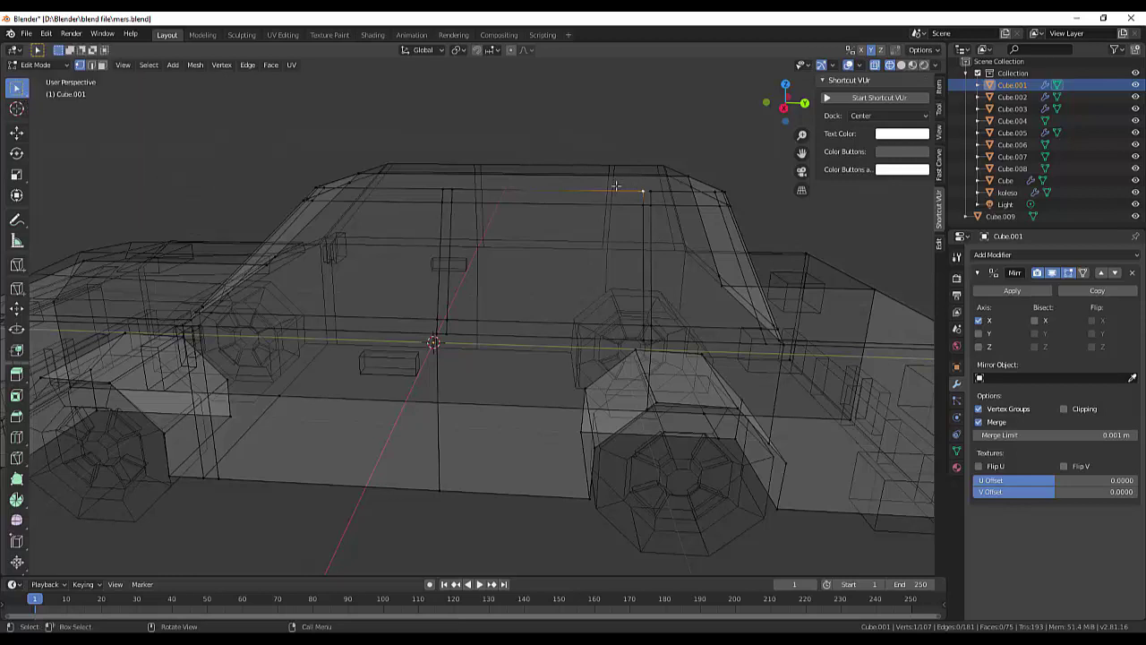
left_click_drag(616, 185, 647, 363)
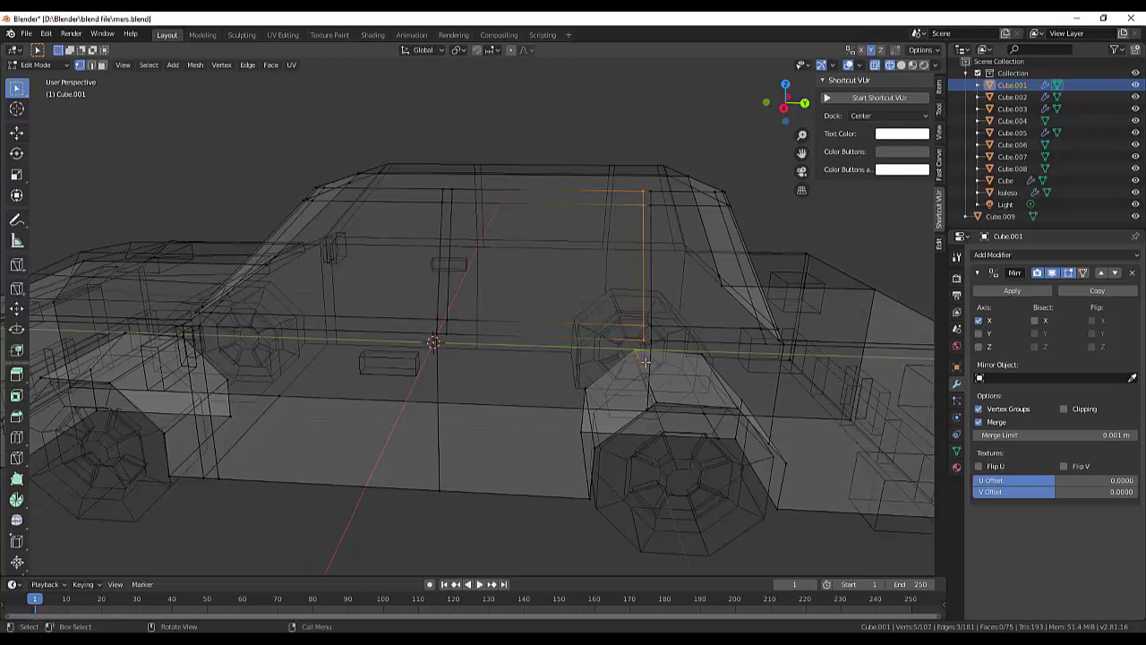
key("g")
key("y")
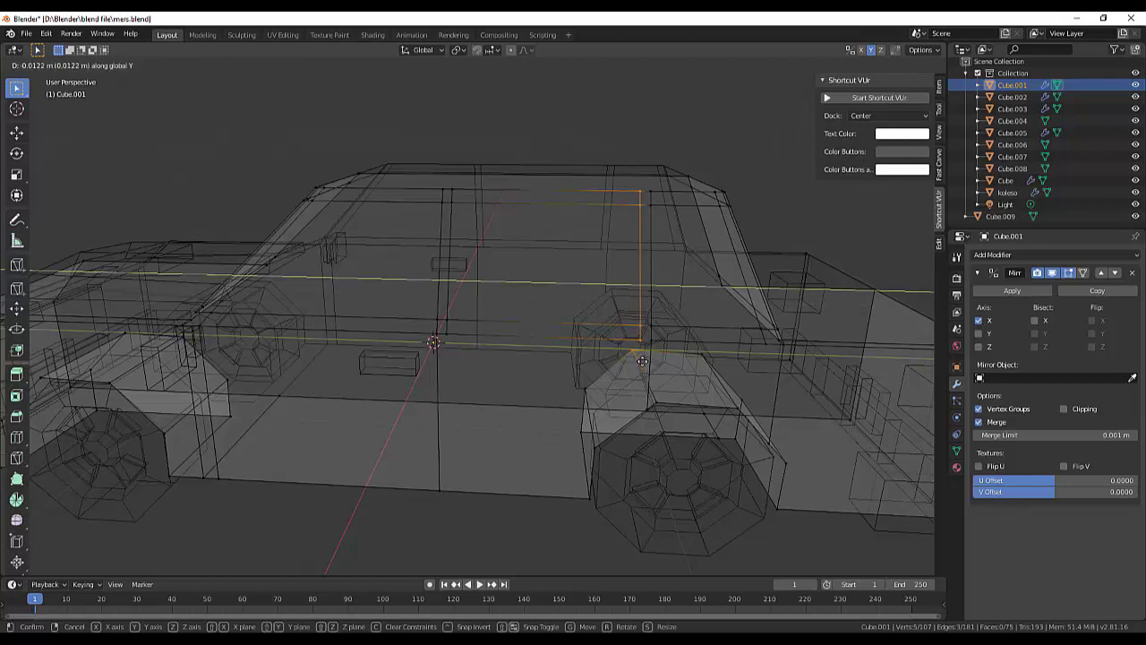
left_click(642, 361)
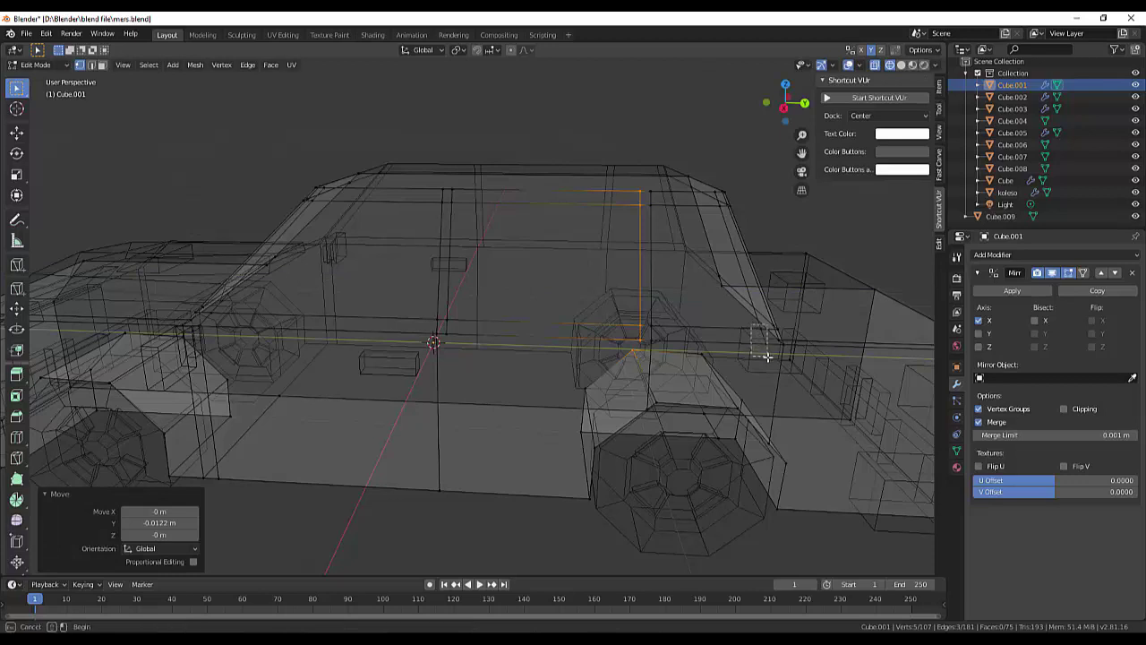
Step: Lower the short slanted edge by the rear window 0.231 m along Z, then delete it
left_click(770, 361)
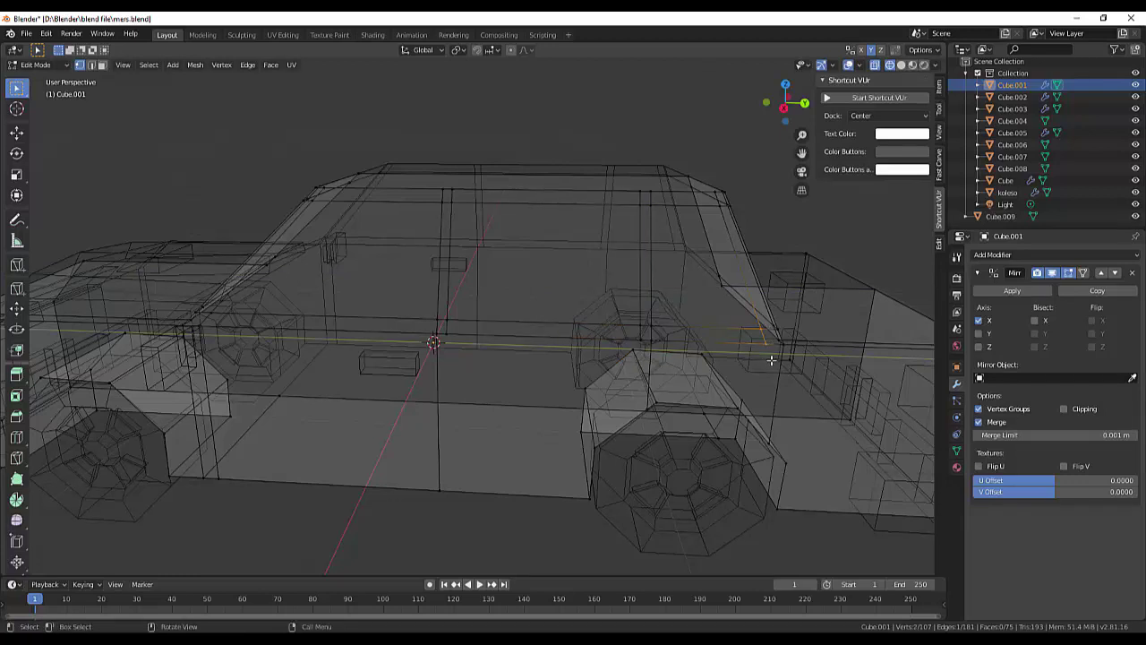
left_click(771, 361)
key("g")
key("z")
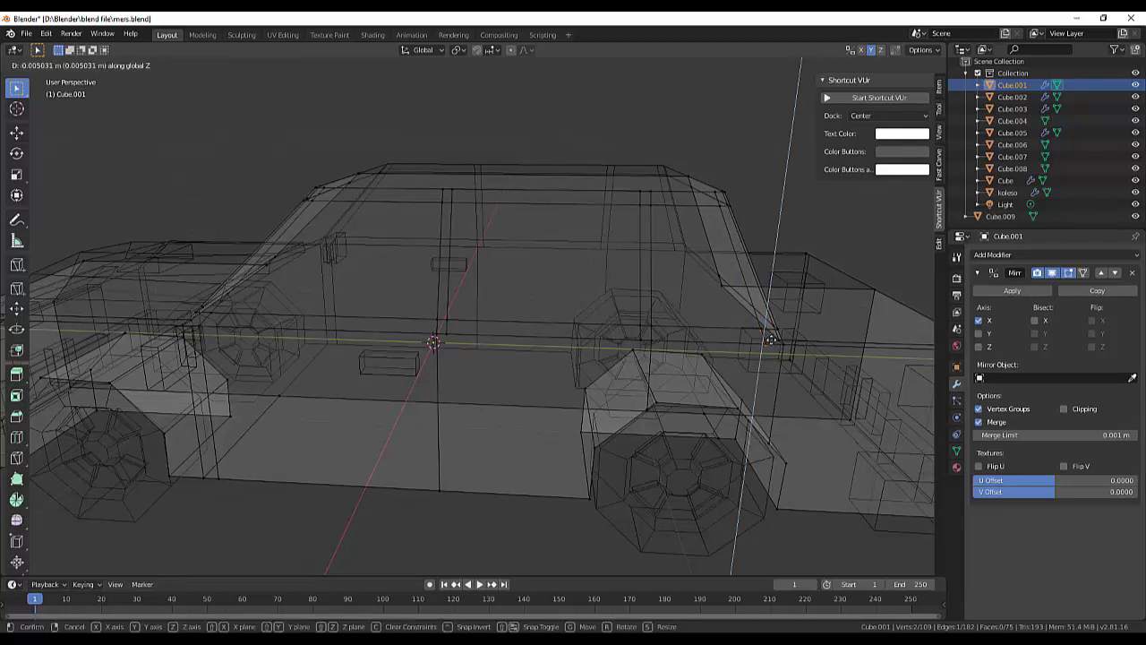
left_click(746, 390)
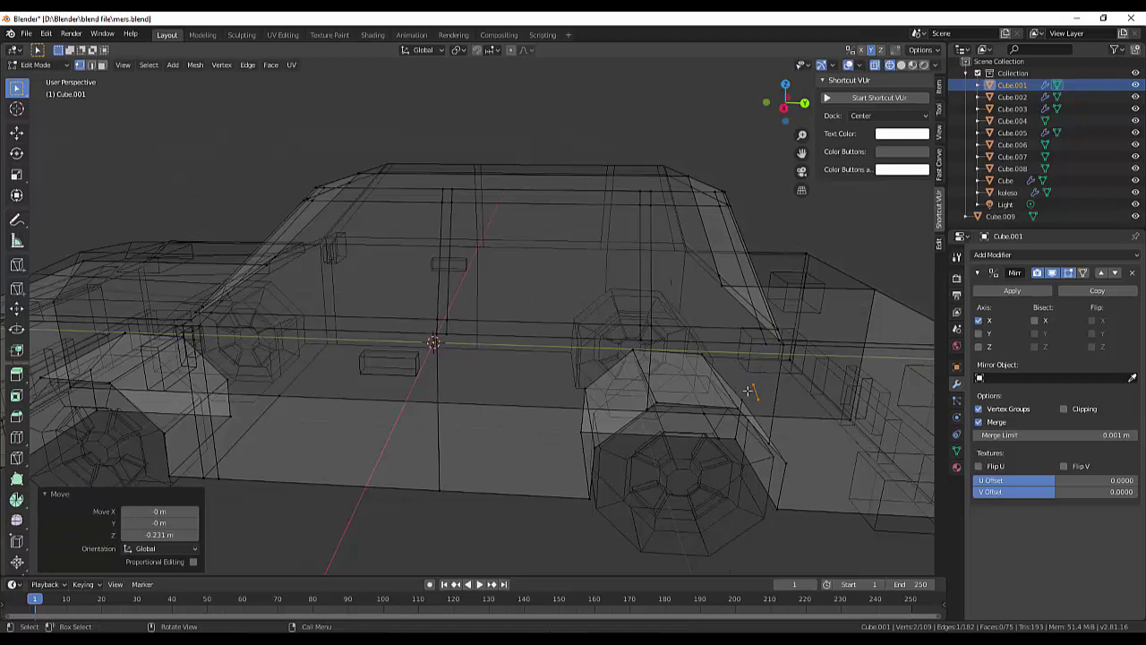
key("x")
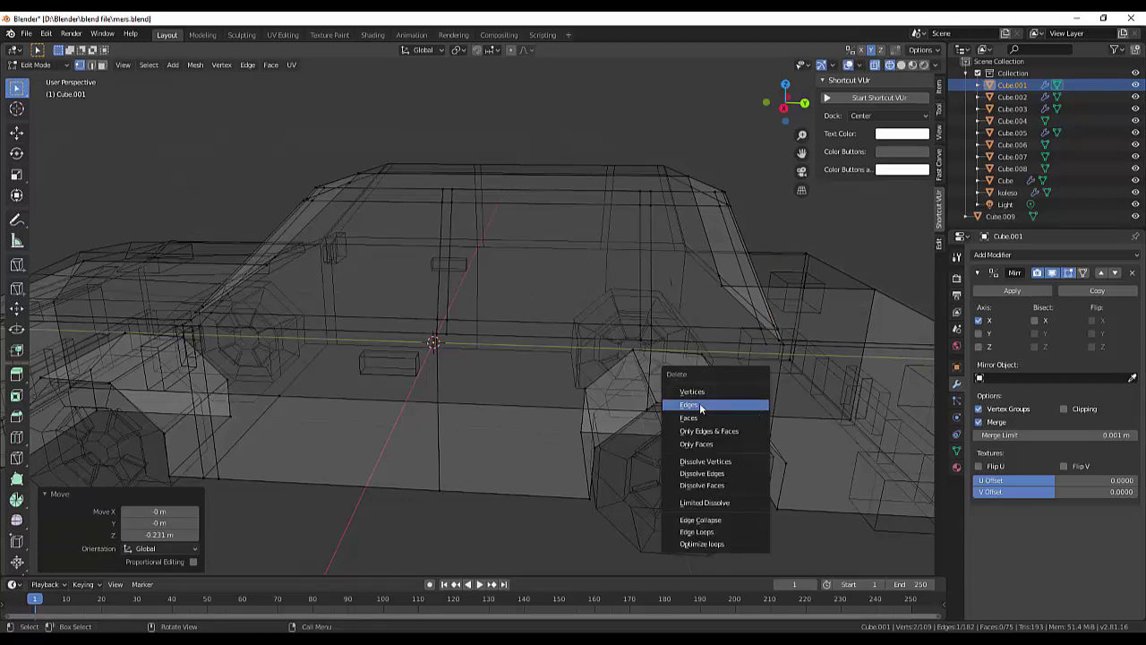
left_click(700, 406)
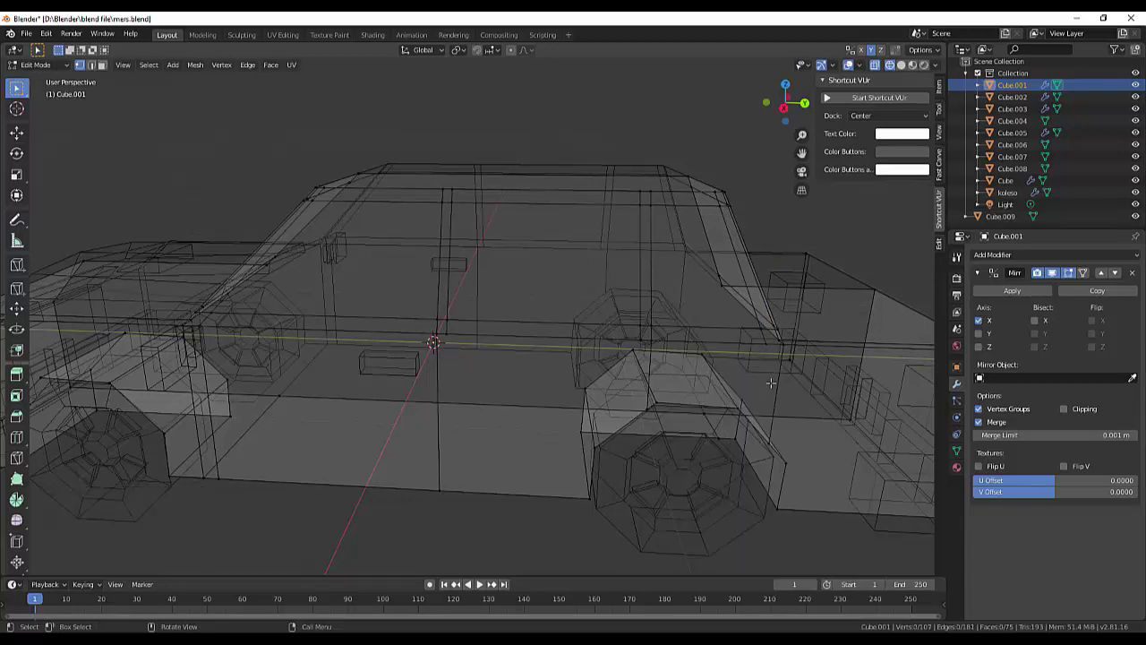
Step: Move the rear window corner vertex 0.0154 m along Y, then orbit to a front three-quarter view
left_click(759, 329)
key("g")
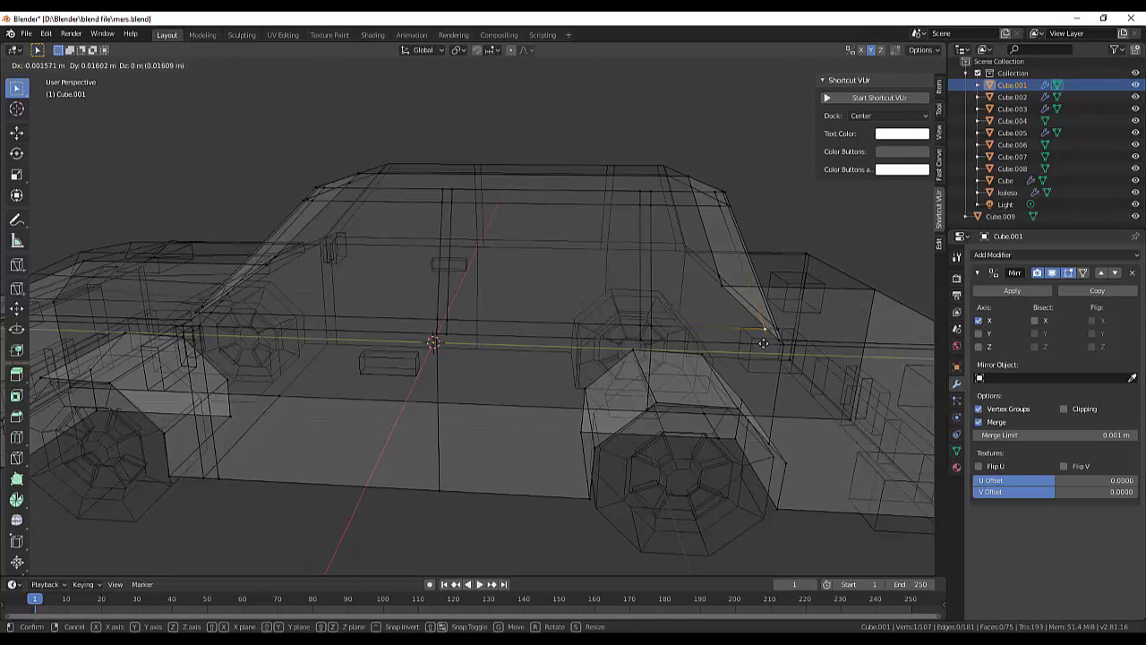
key("y")
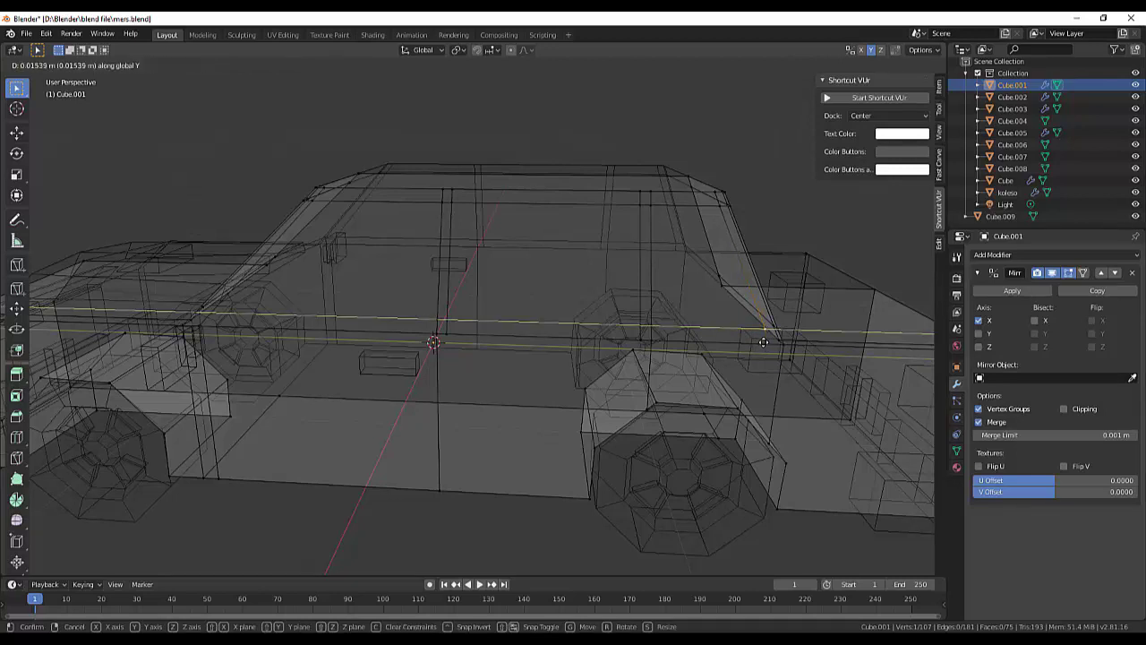
left_click(762, 342)
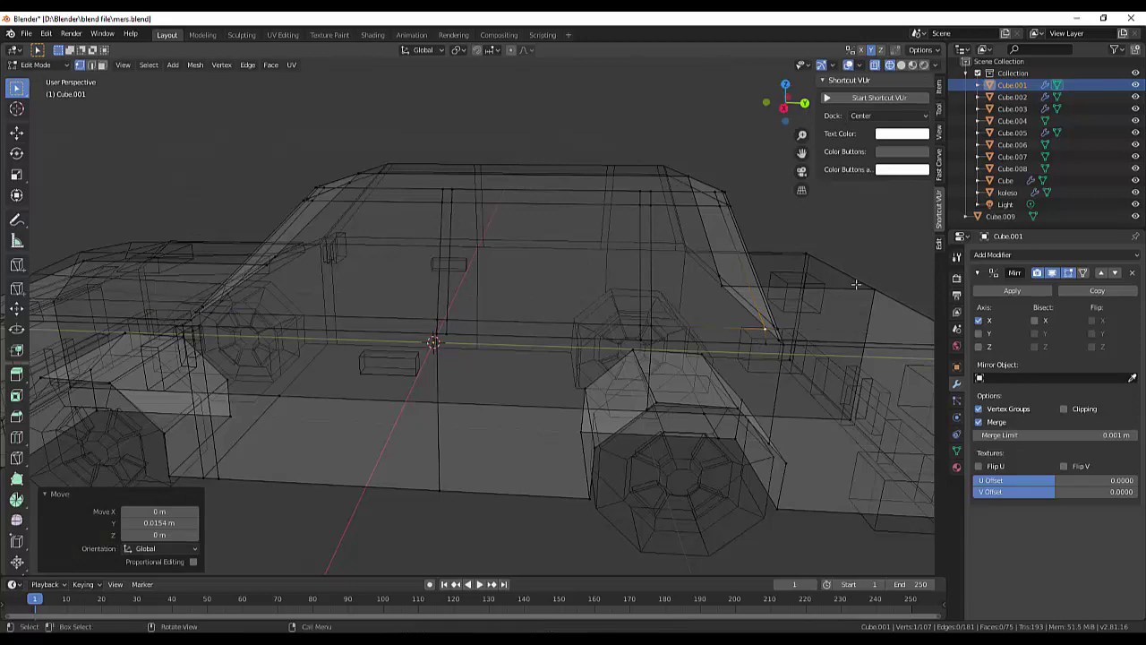
scroll(856, 284, "down", 4)
mouse_move(805, 297)
middle_mouse_down()
mouse_move(895, 289)
mouse_move(886, 299)
middle_mouse_up()
left_click(781, 321)
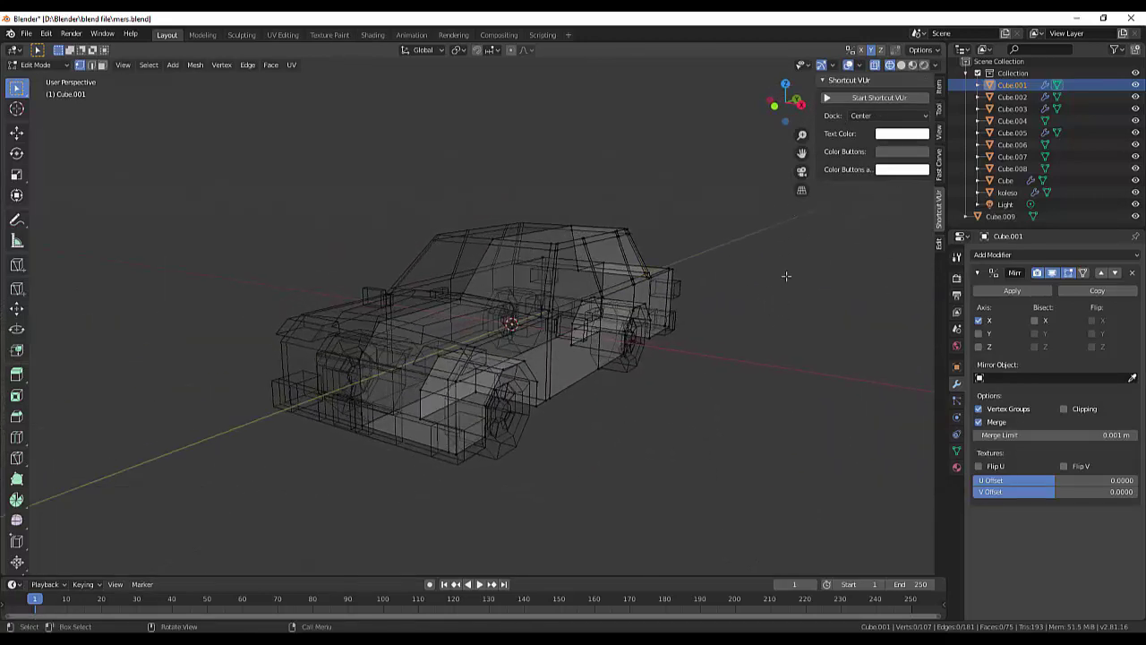
Step: Return to opaque Solid shading with X-ray off and zoom in on the windshield
left_click(899, 65)
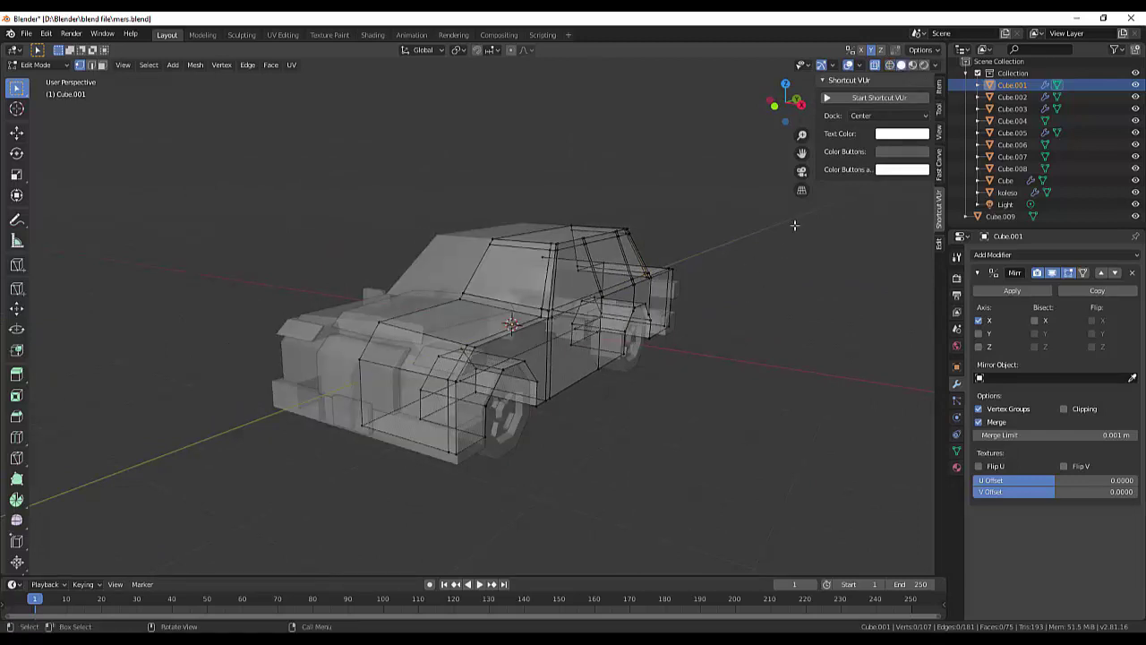
left_click(876, 67)
scroll(716, 391, "up", 1)
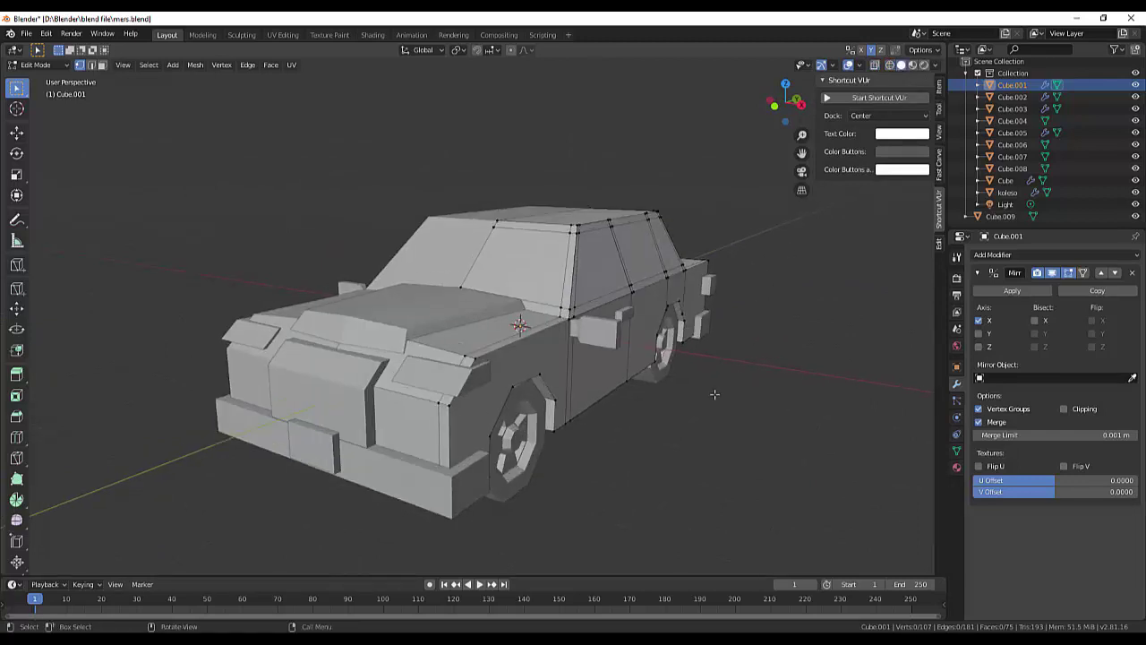
scroll(715, 392, "up", 1)
scroll(715, 392, "up", 1)
scroll(713, 394, "down", 1)
scroll(715, 394, "up", 1)
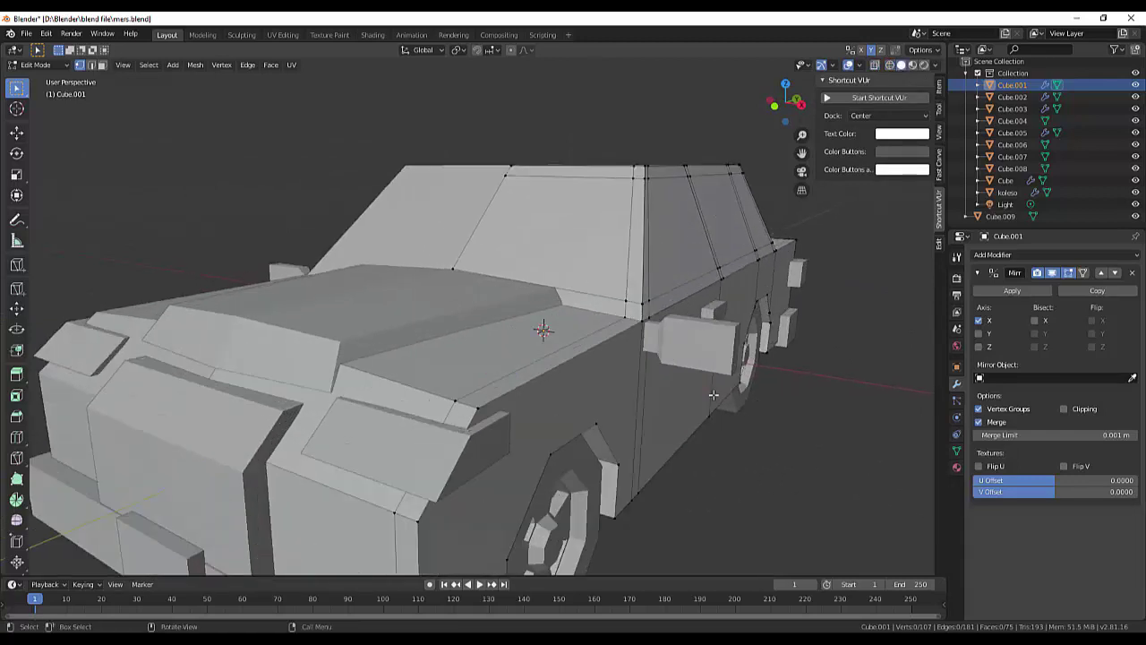
scroll(716, 385, "up", 1)
scroll(734, 367, "up", 2)
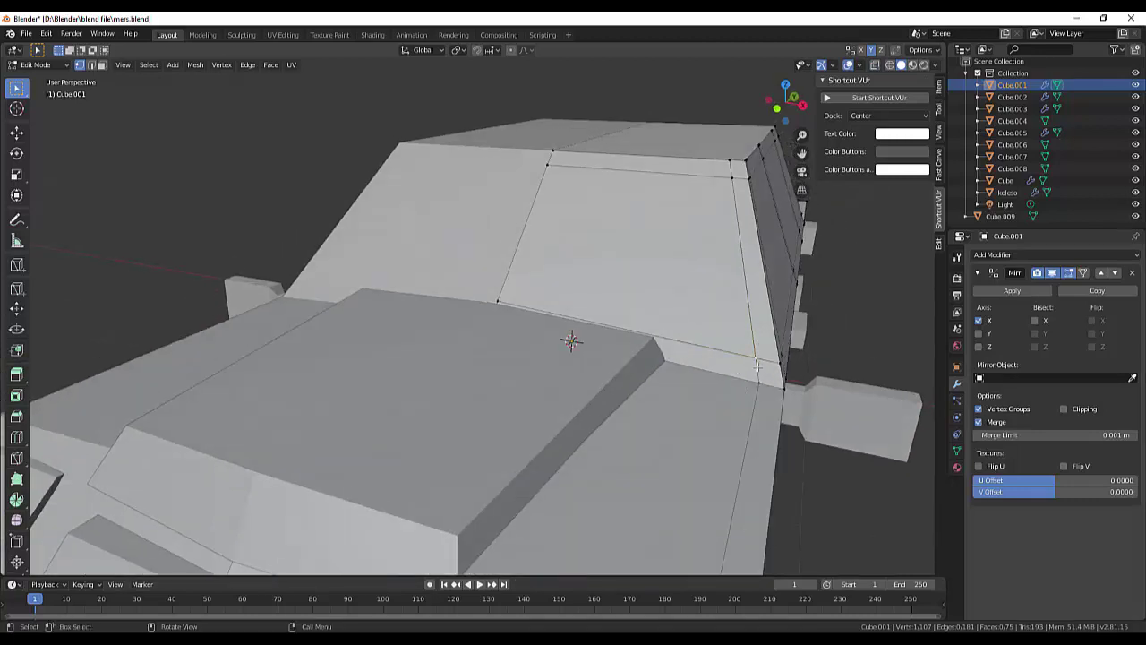
Step: Move the windshield pillar corner vertex 0.024 m along X
key("x")
key("g")
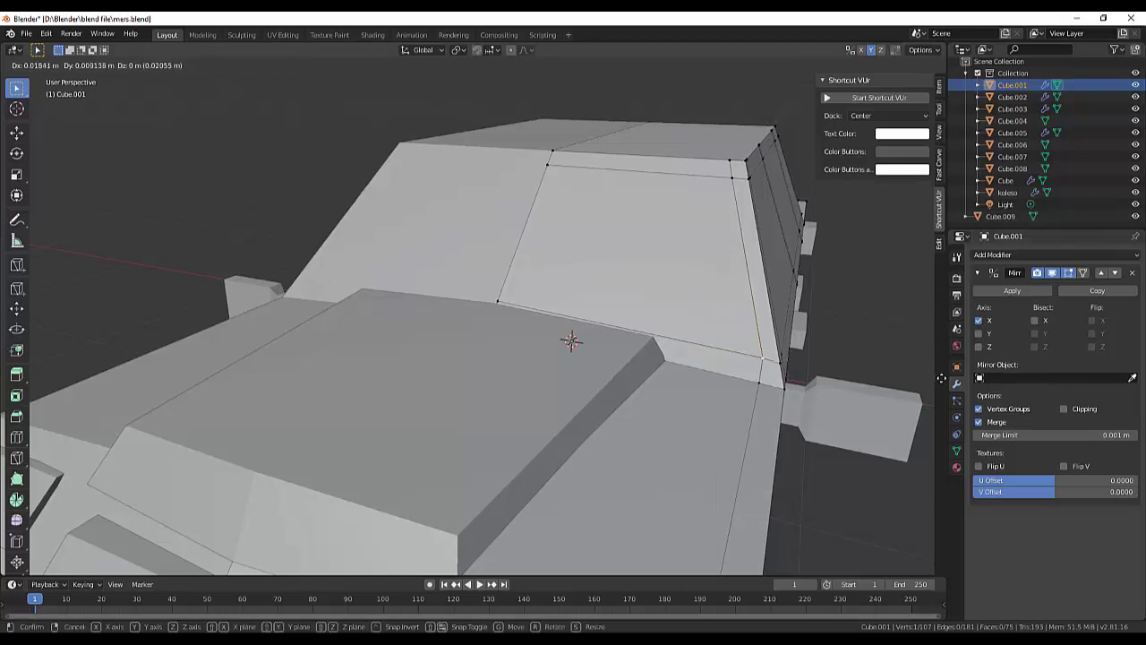
key("x")
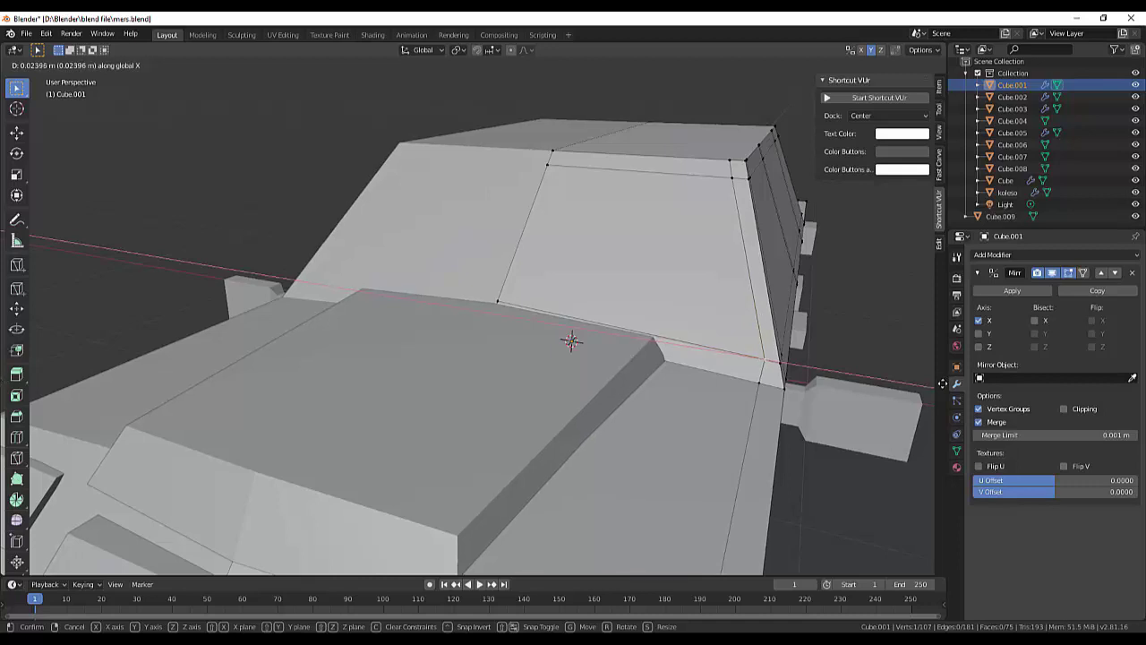
left_click(942, 383)
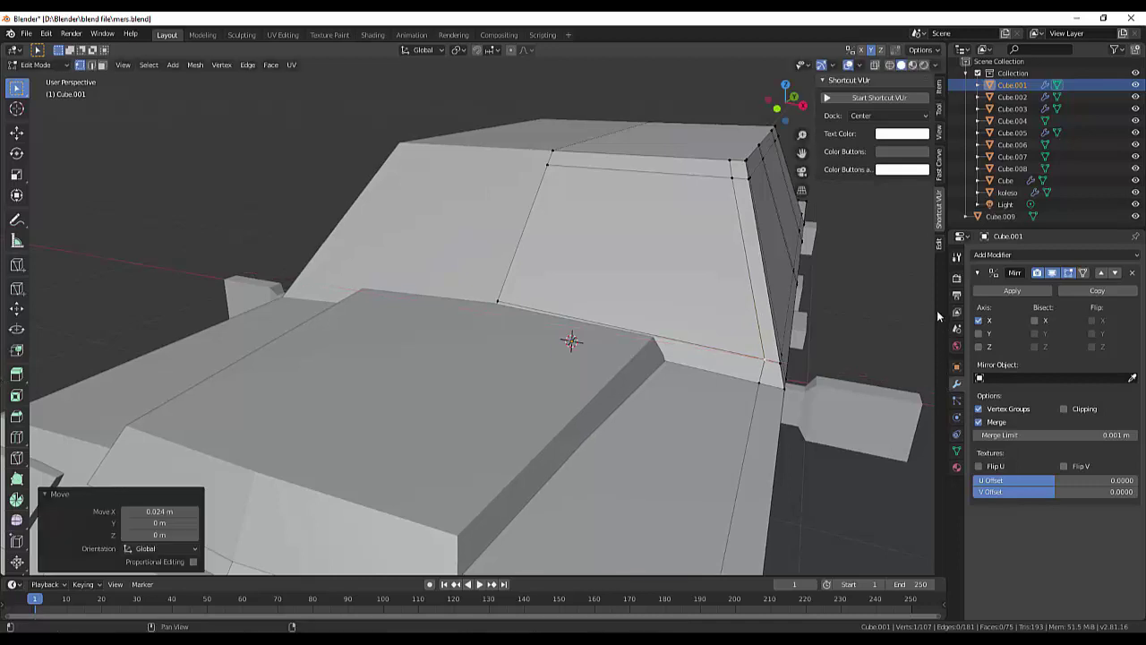
mouse_move(915, 319)
middle_mouse_down()
mouse_move(810, 304)
mouse_move(428, 388)
middle_mouse_up()
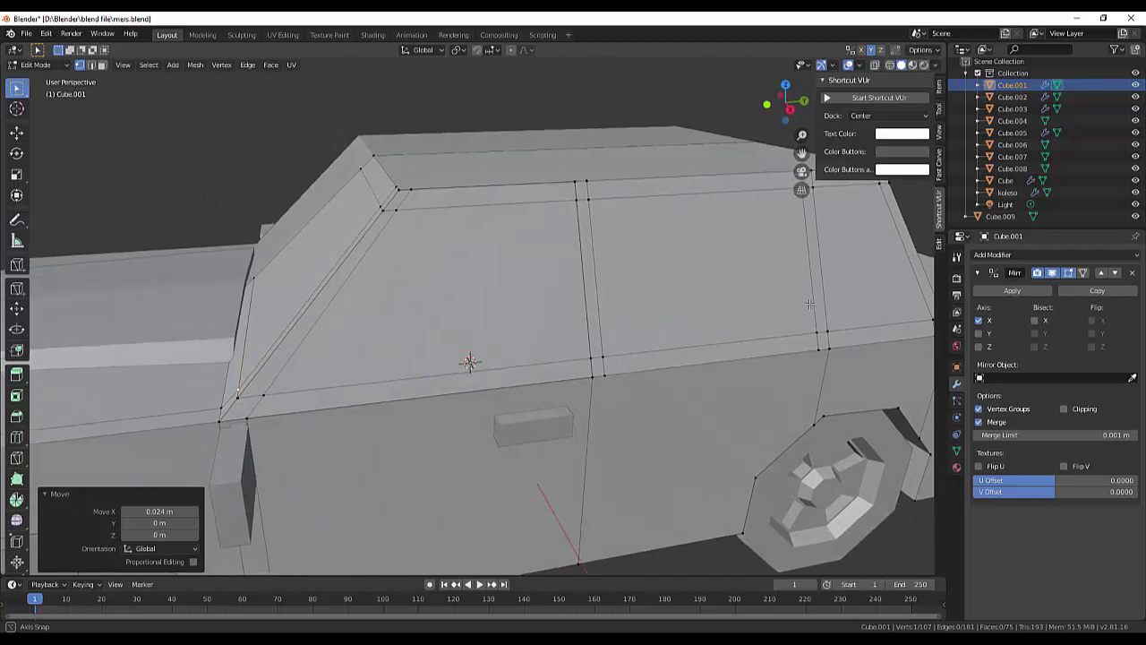
Step: Delete the extra edges at the side window front and move the pillar-base vertex by -0.00337, -0.0293, -0.00757 m
left_click(246, 392)
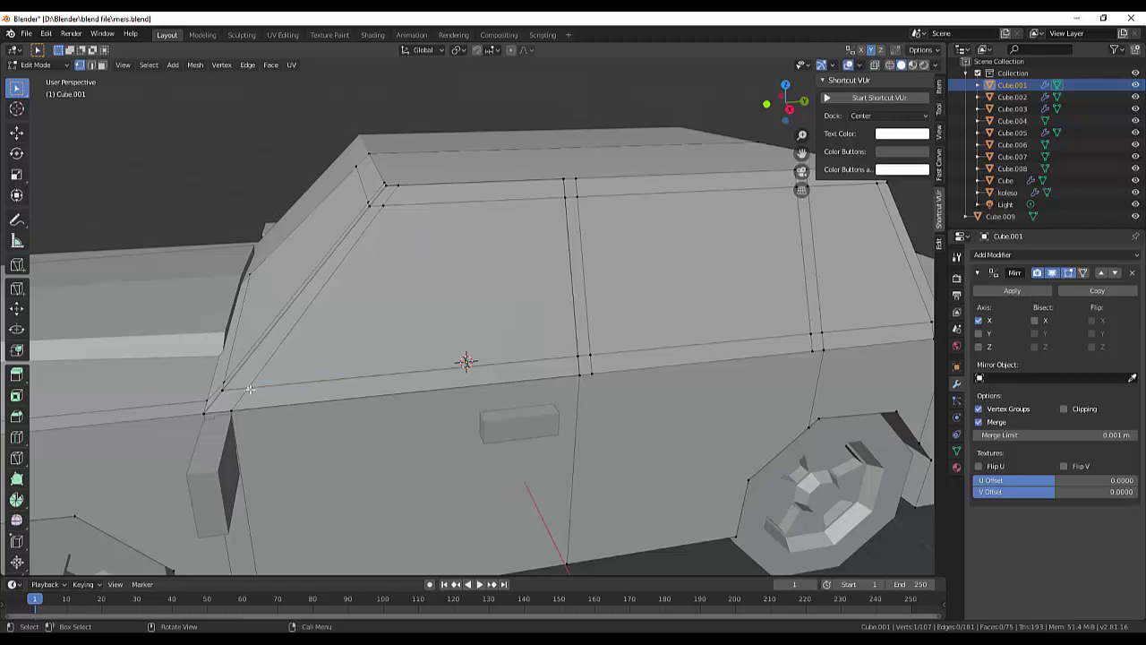
key("x")
left_click(250, 389)
key("g")
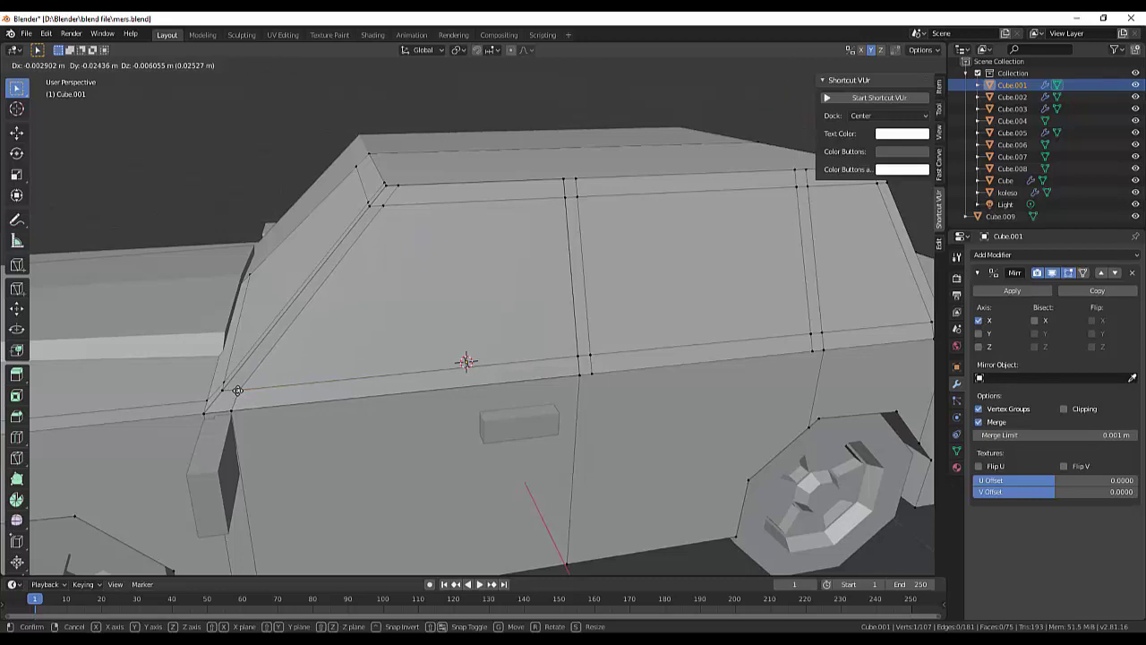
left_click(249, 396)
mouse_move(366, 440)
middle_mouse_down()
mouse_move(430, 473)
mouse_move(440, 452)
mouse_move(408, 444)
middle_mouse_up()
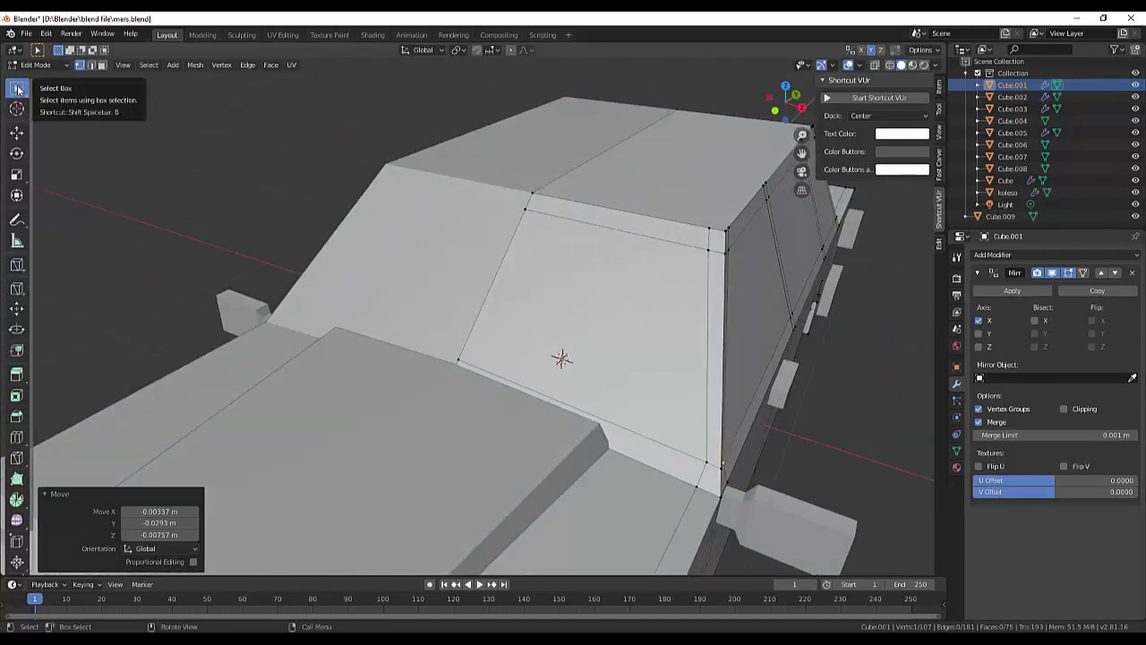
Step: Extrude the windshield face inward using face selection and the Extrude tool
left_click(102, 65)
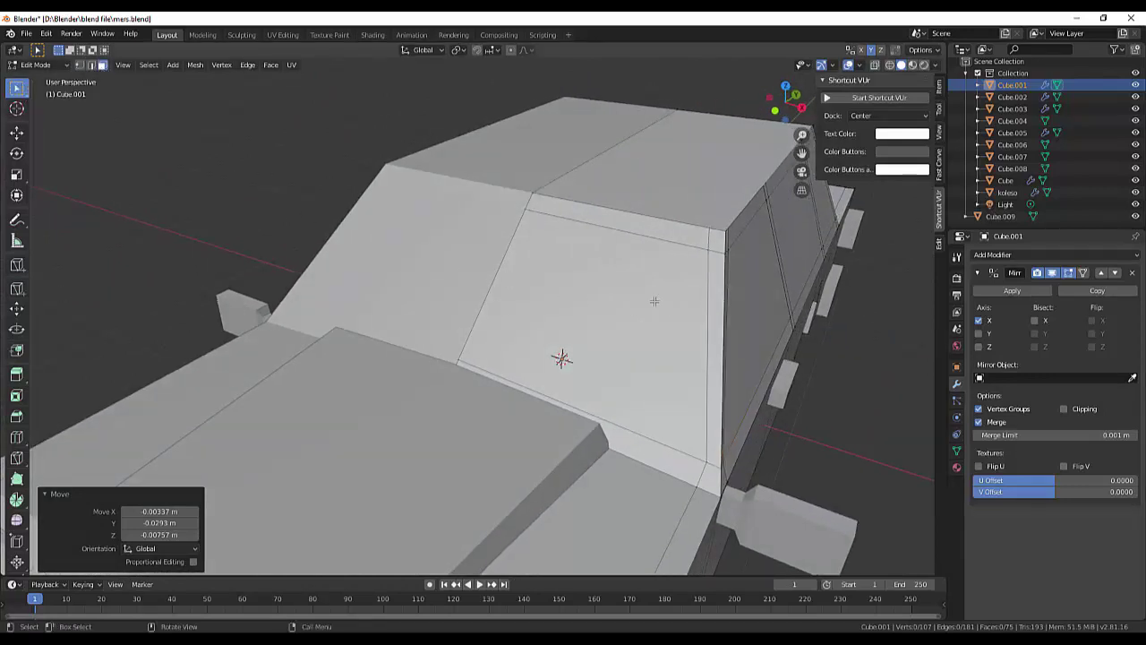
left_click(628, 307)
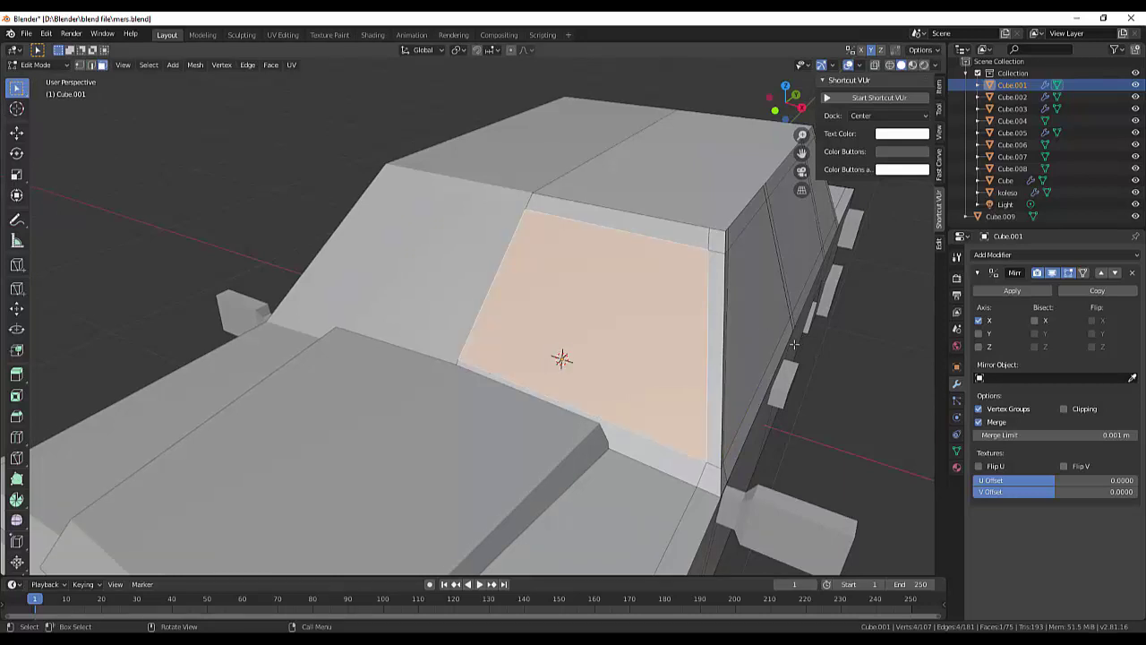
middle_click_drag(800, 341, 751, 348)
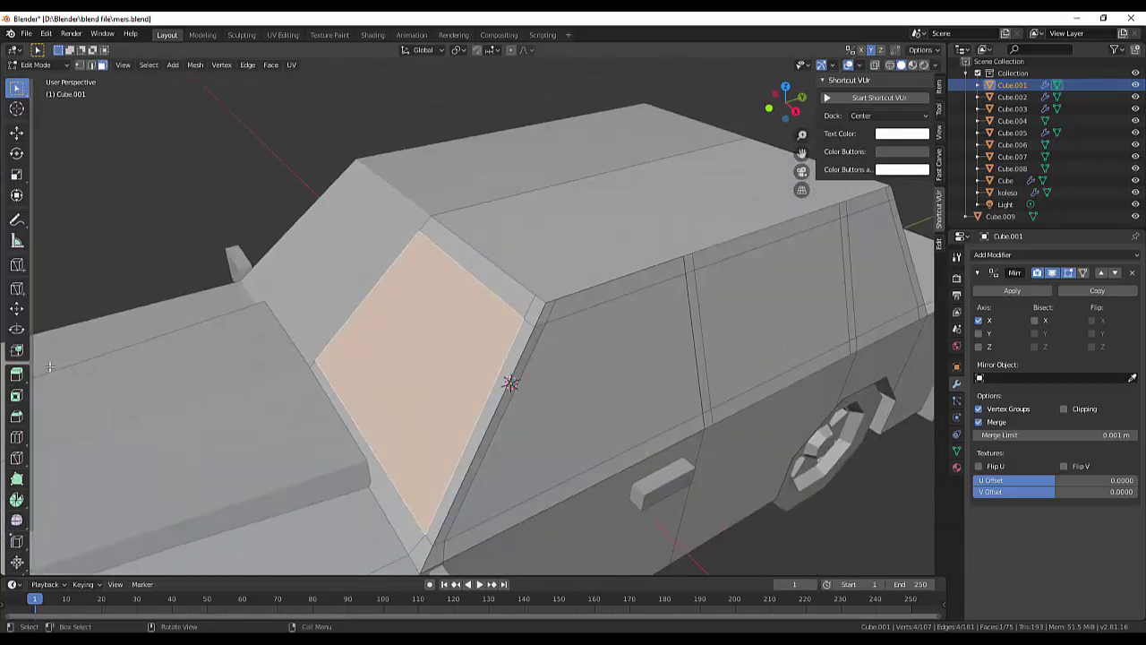
left_click(16, 374)
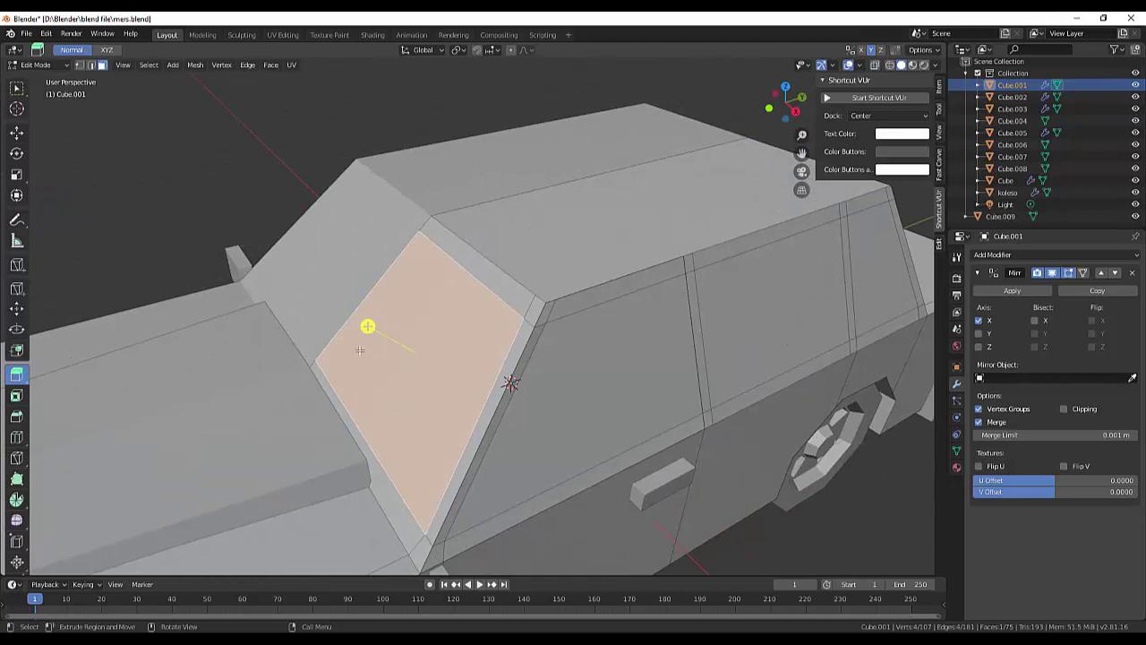
left_click_drag(367, 326, 372, 330)
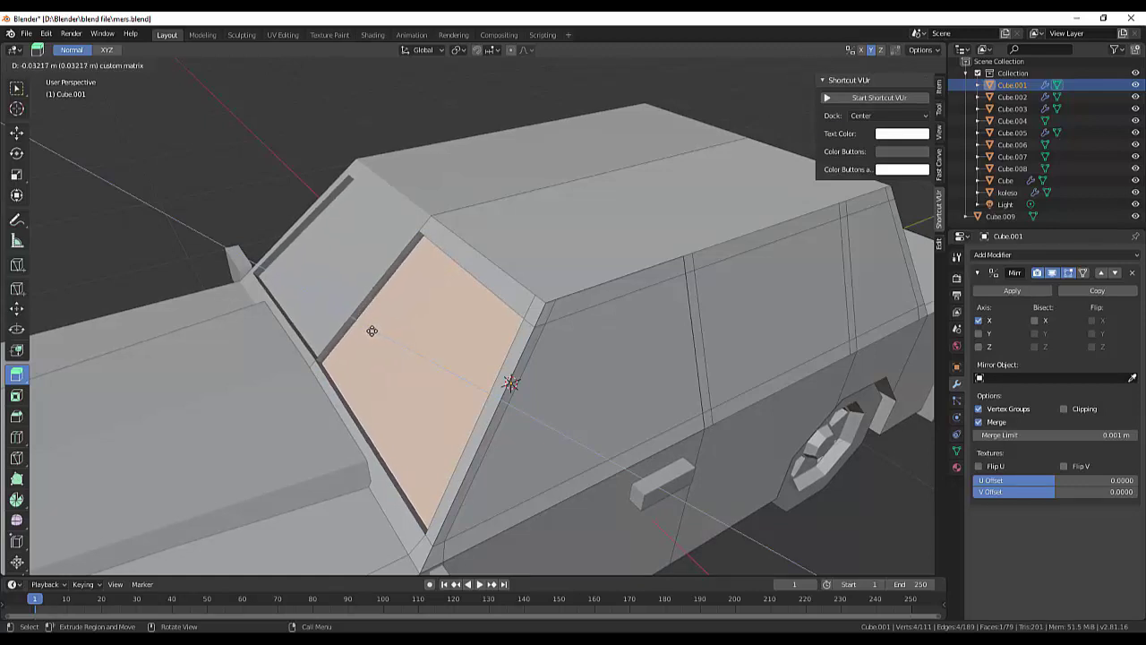
left_click(371, 331)
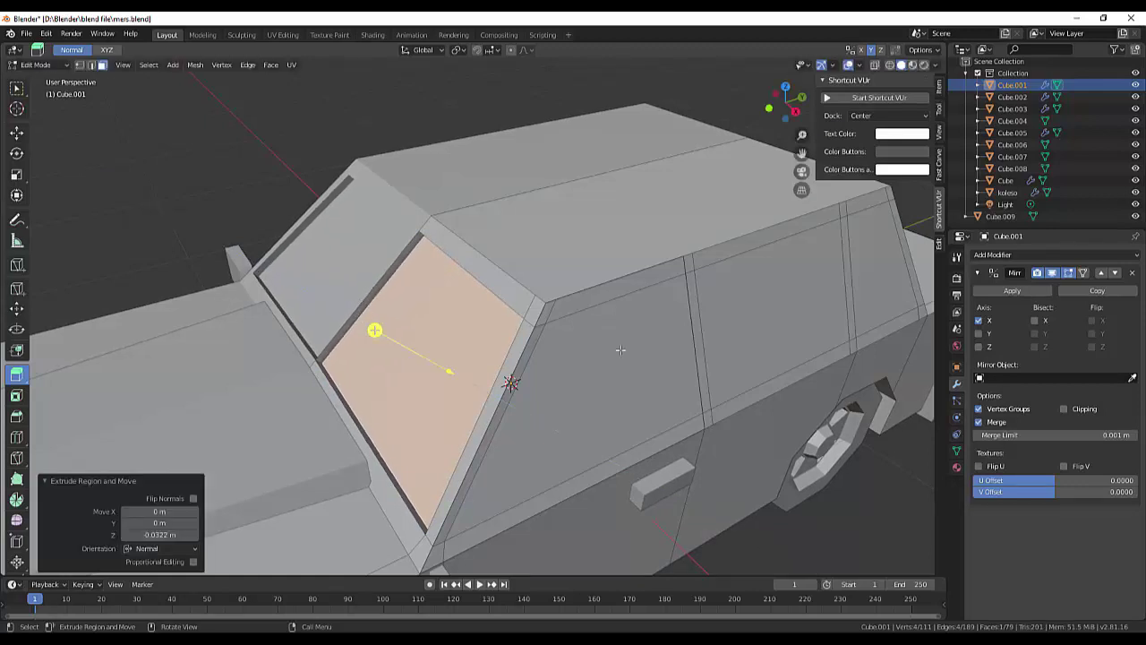
Step: Select the front, middle and rear side window faces and extrude them inward
middle_click_drag(620, 350, 449, 358)
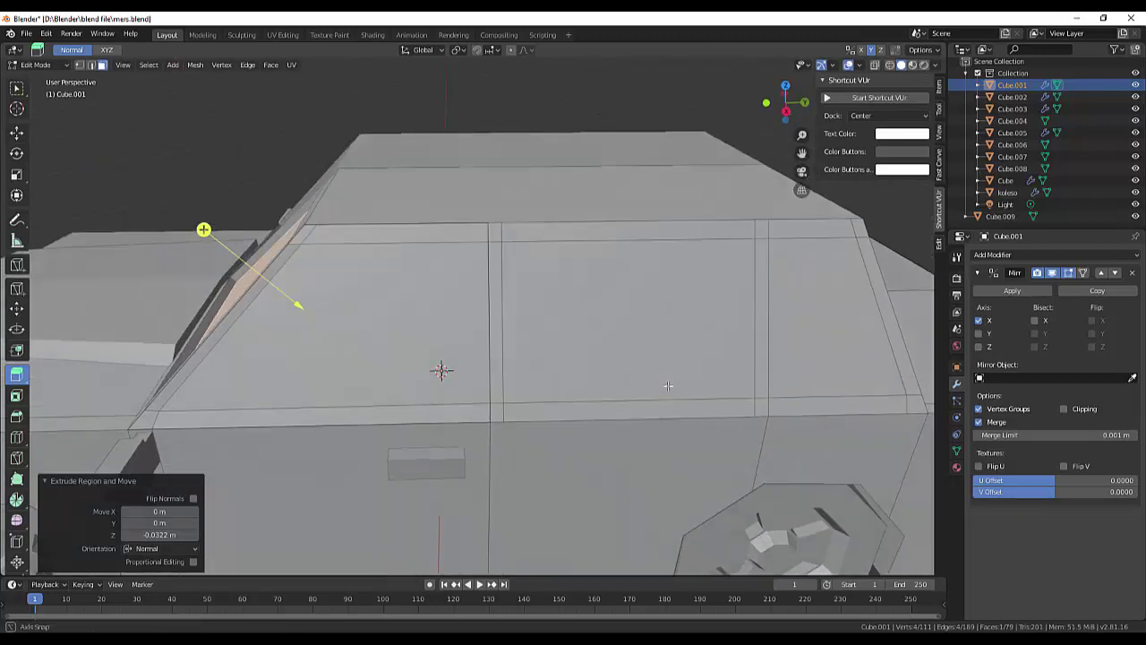
left_click(440, 367)
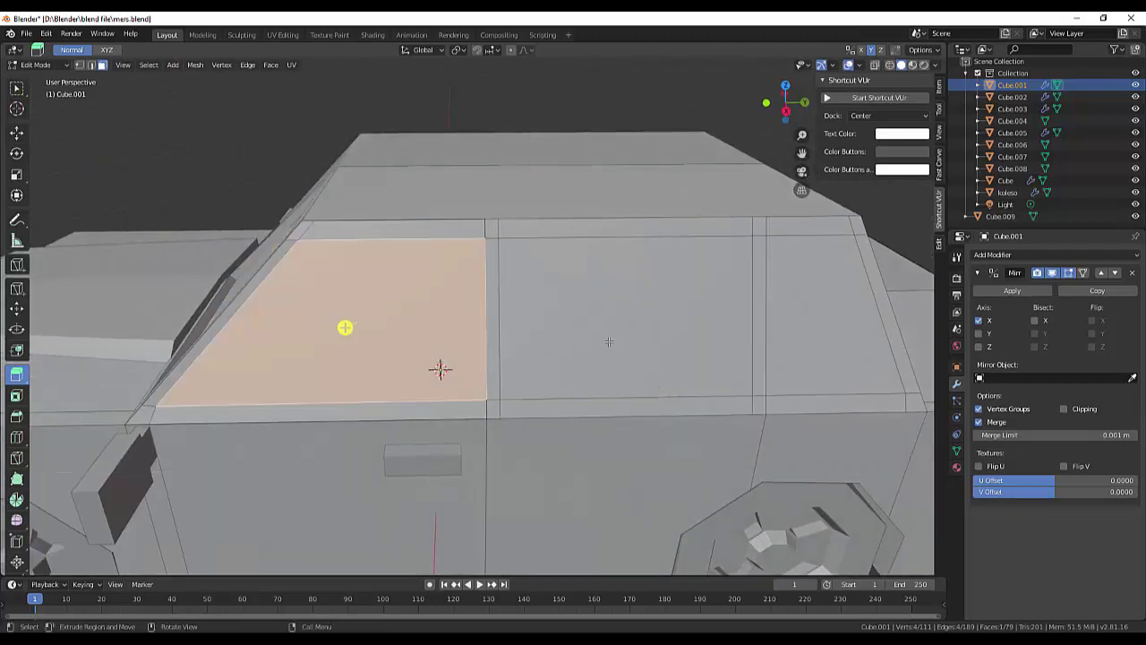
left_click(609, 341)
left_click(800, 325, "shift")
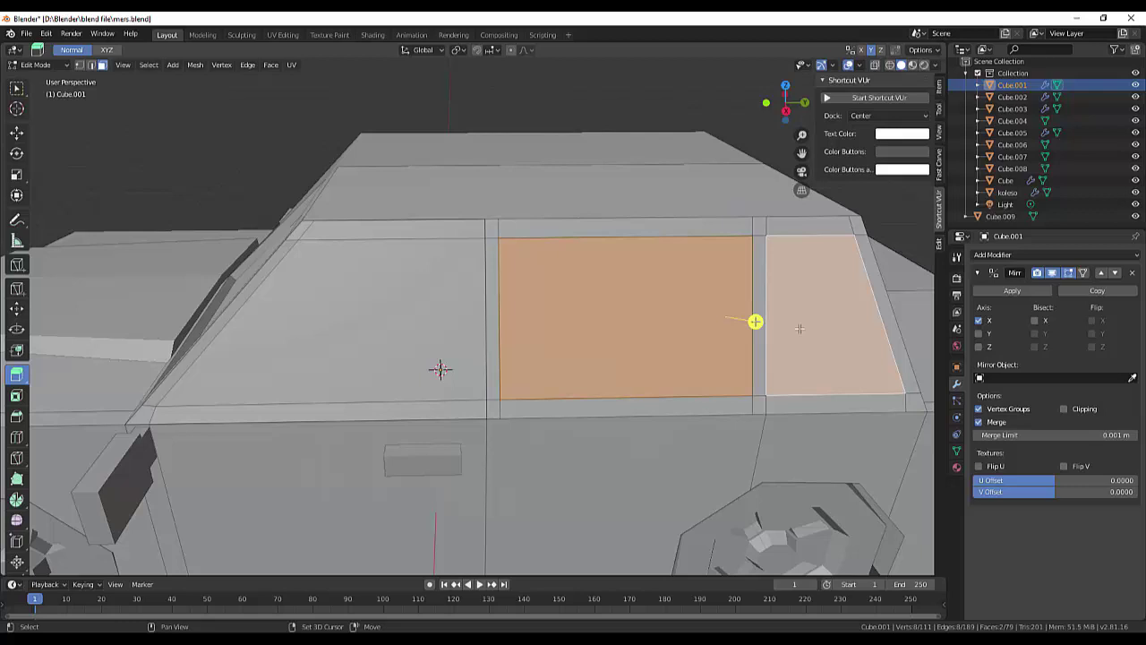
left_click(461, 349, "shift")
middle_click_drag(404, 350, 674, 401)
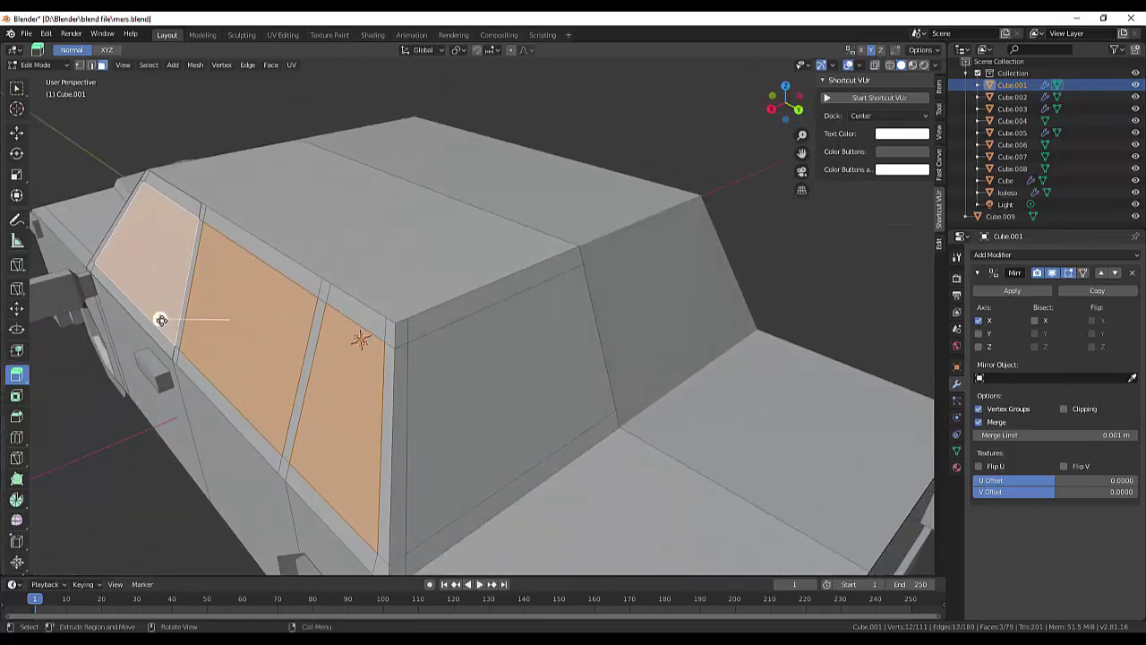
left_click_drag(160, 319, 169, 323)
Step: Extrude the rear window face -0.026 m along global Y, then deselect all
left_click(507, 400)
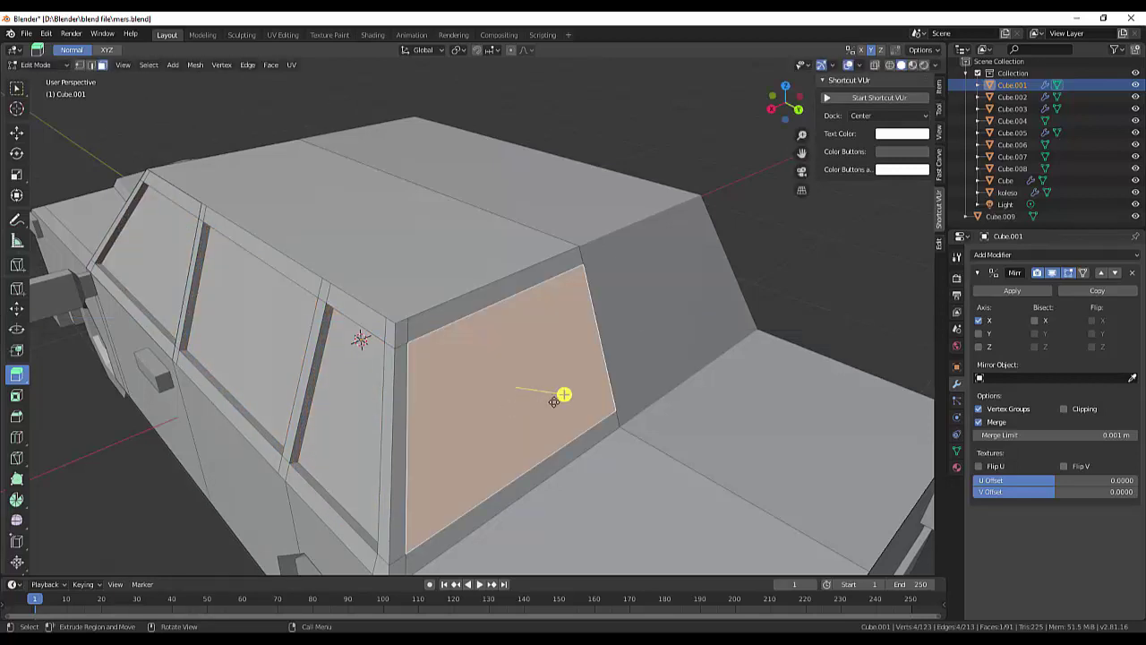
key("e")
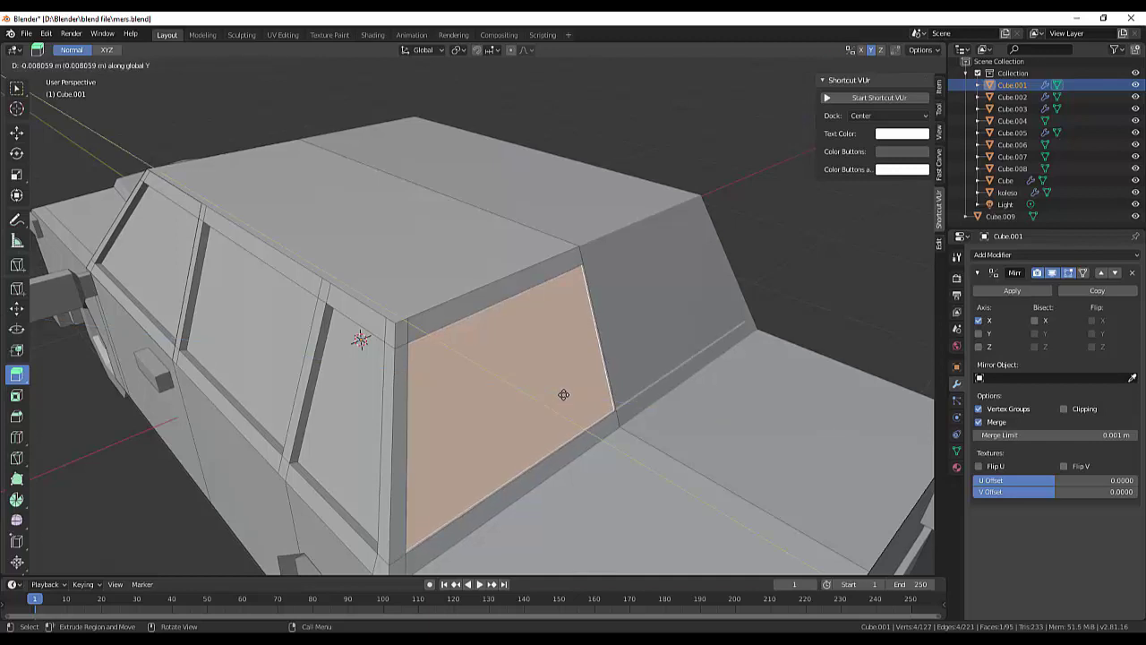
key("y")
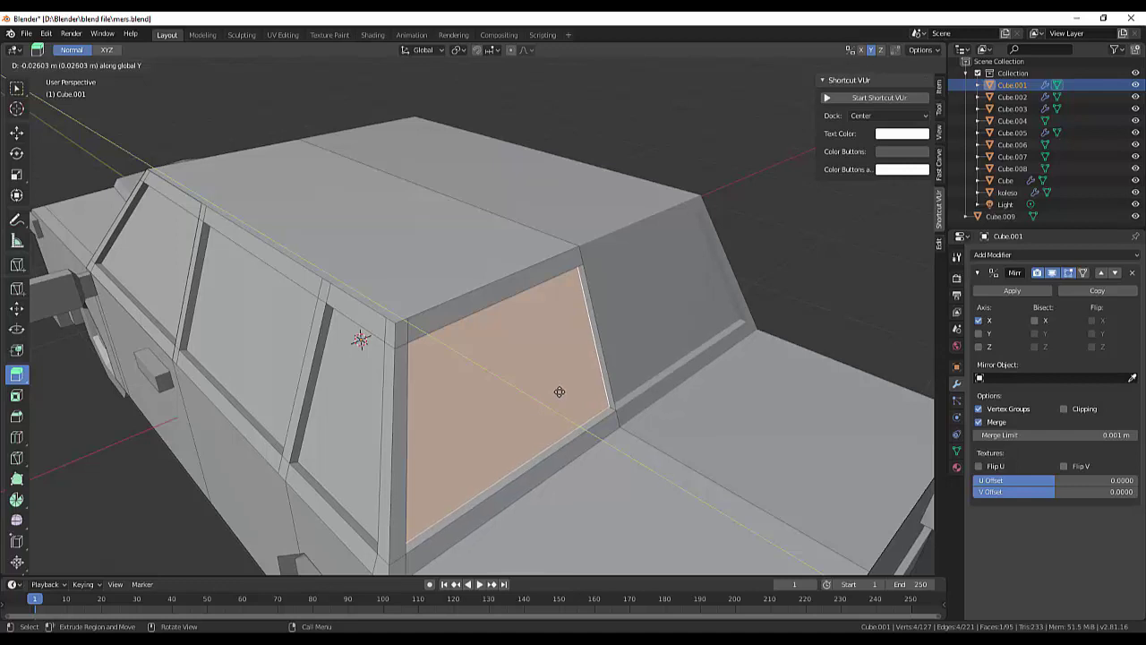
left_click(559, 391)
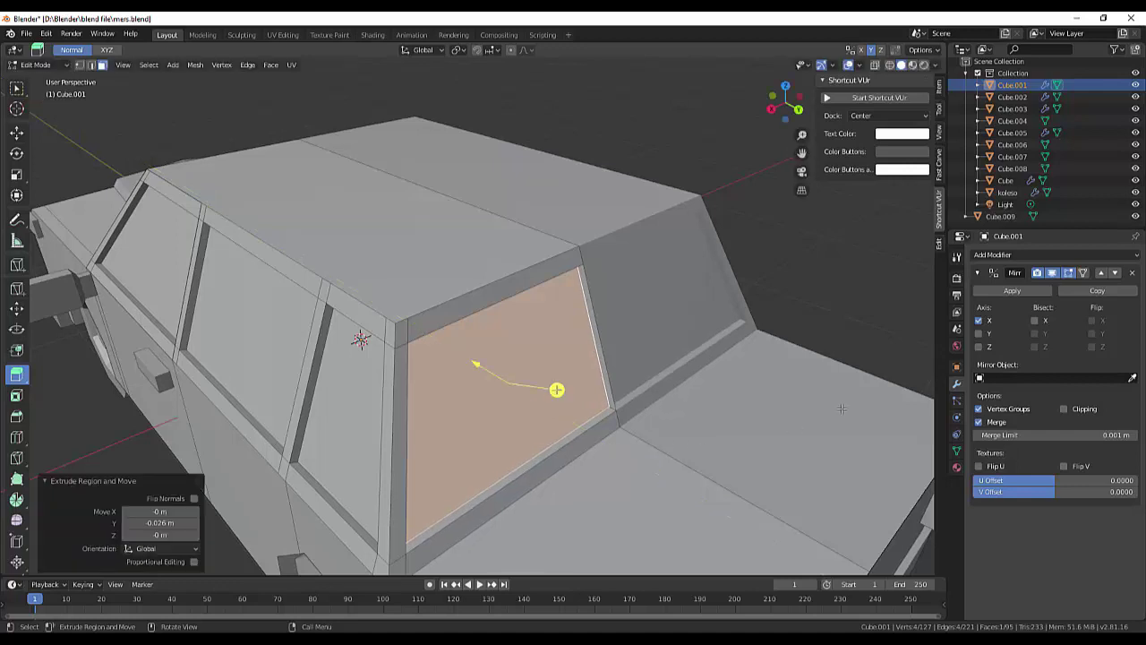
left_click(840, 314)
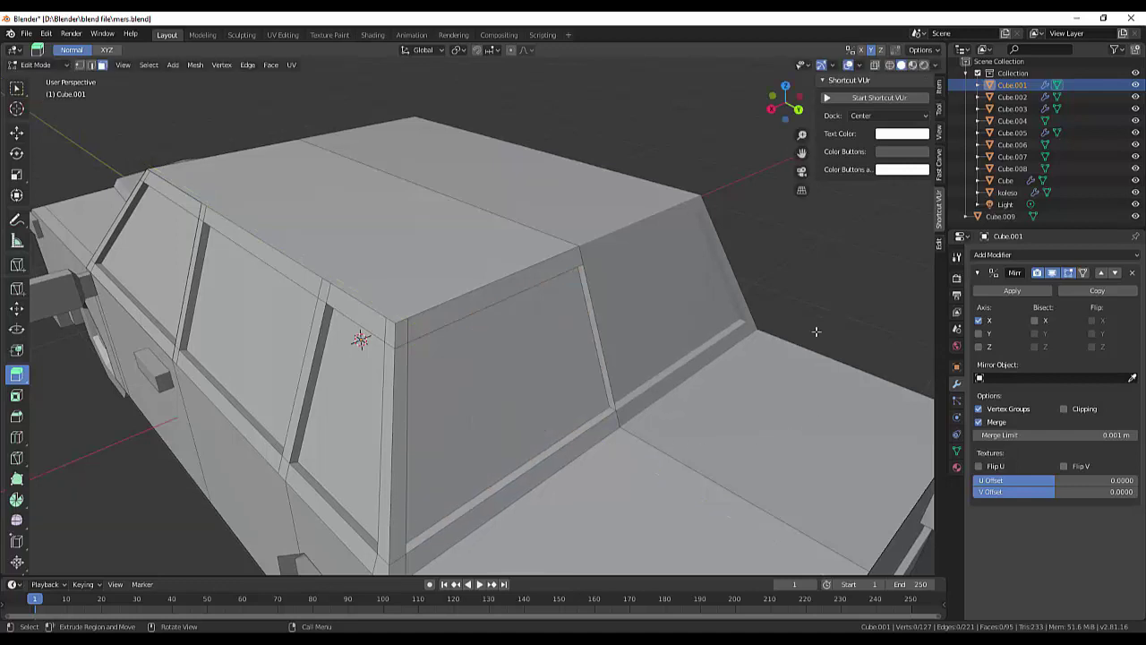
Step: Delete the thin pillar strip face beside the rear window
left_click(606, 374)
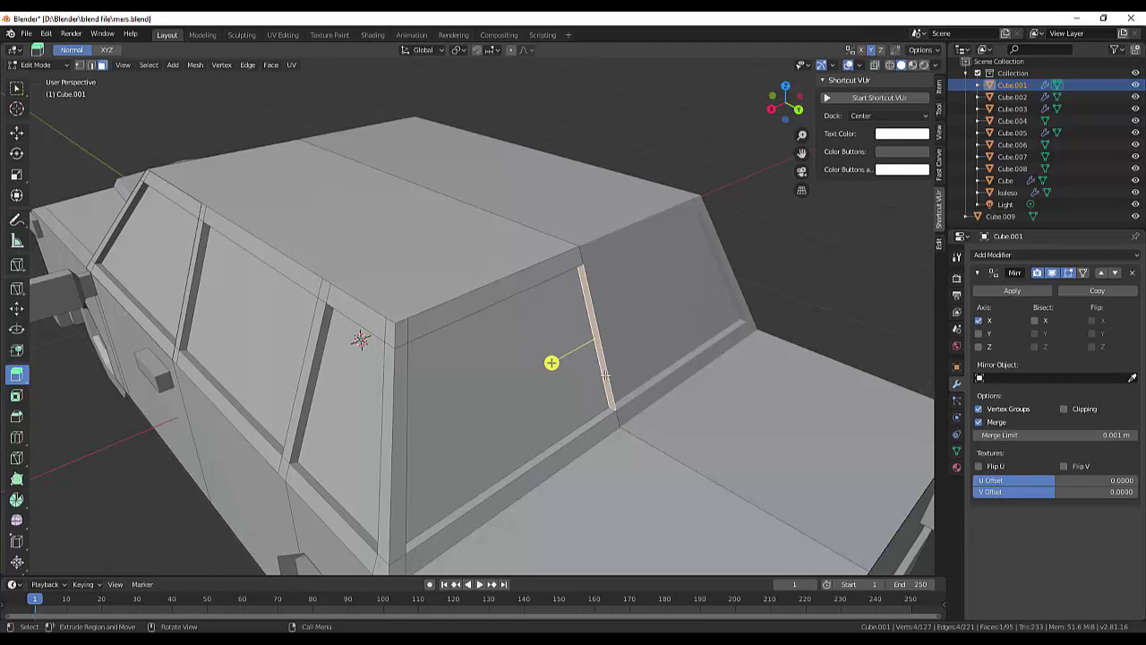
key("x")
left_click(577, 386)
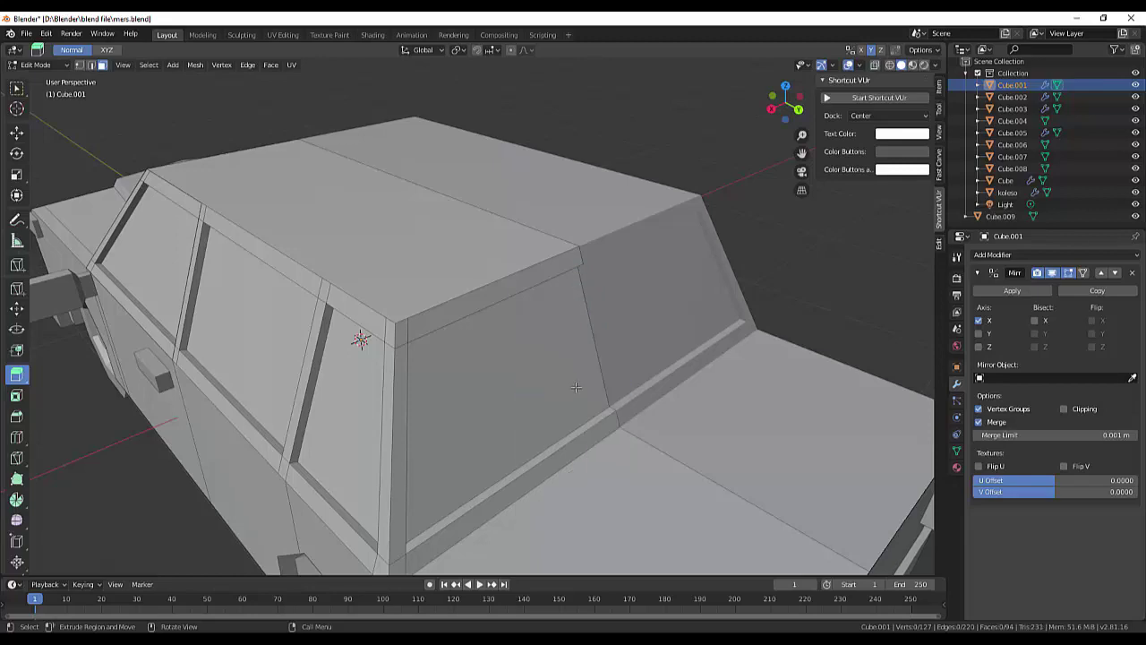
mouse_move(576, 386)
middle_mouse_down()
mouse_move(58, 369)
mouse_move(314, 354)
middle_mouse_up()
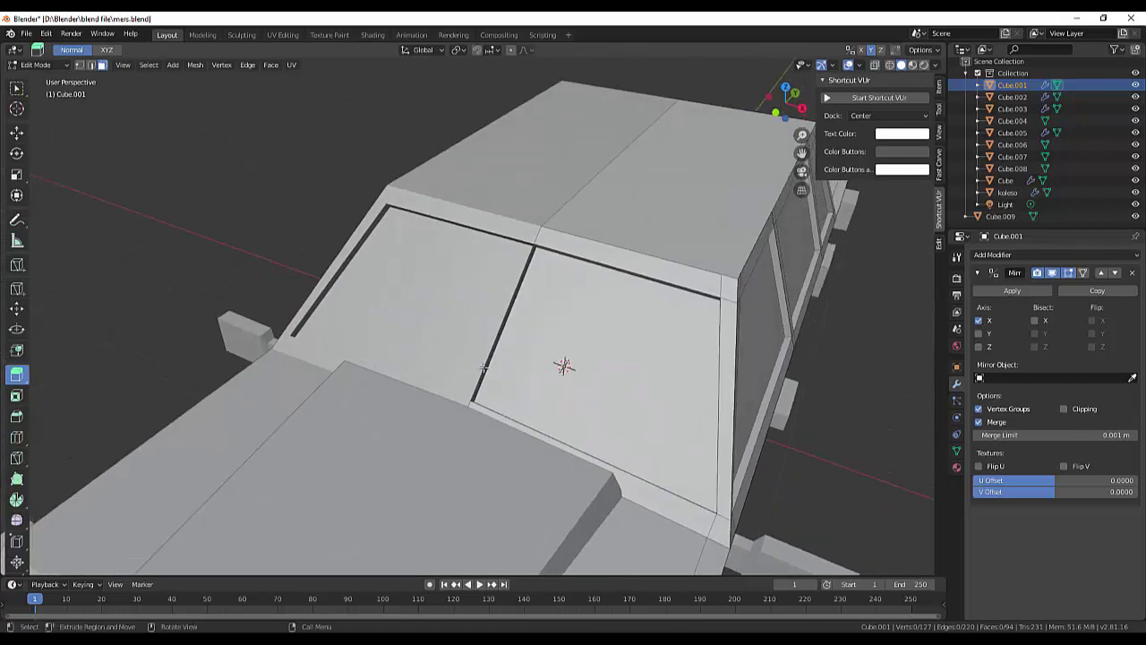
Step: Delete the edge splitting the windshield and inspect the recessed glass from above and the side
left_click(484, 367)
left_click(517, 325)
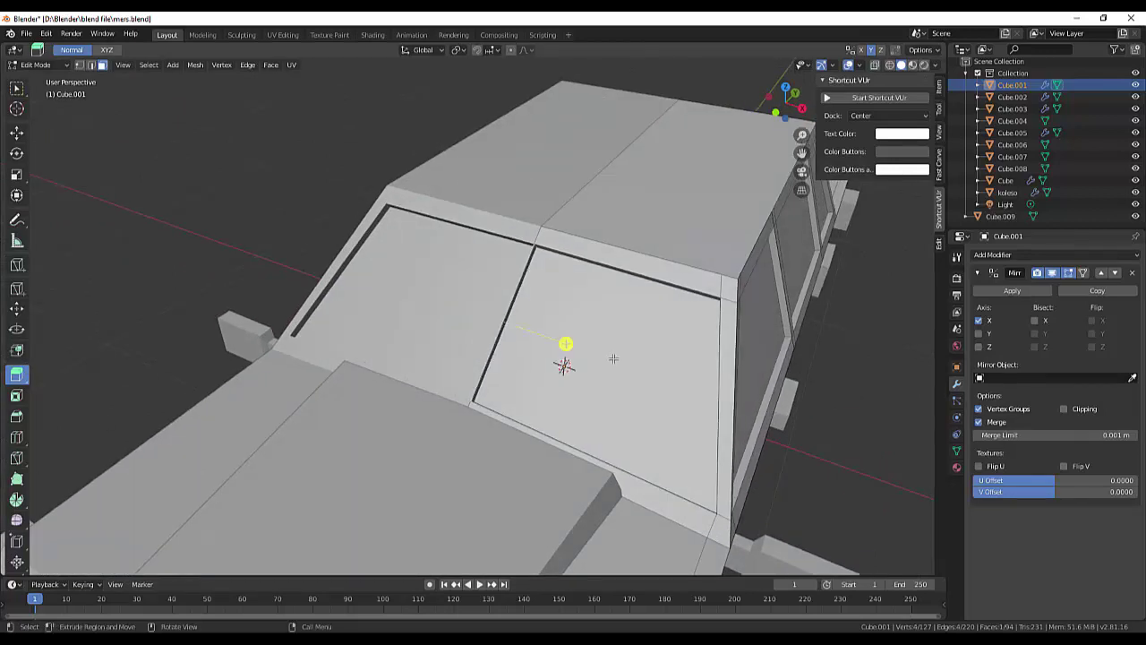
middle_click_drag(612, 359, 522, 368)
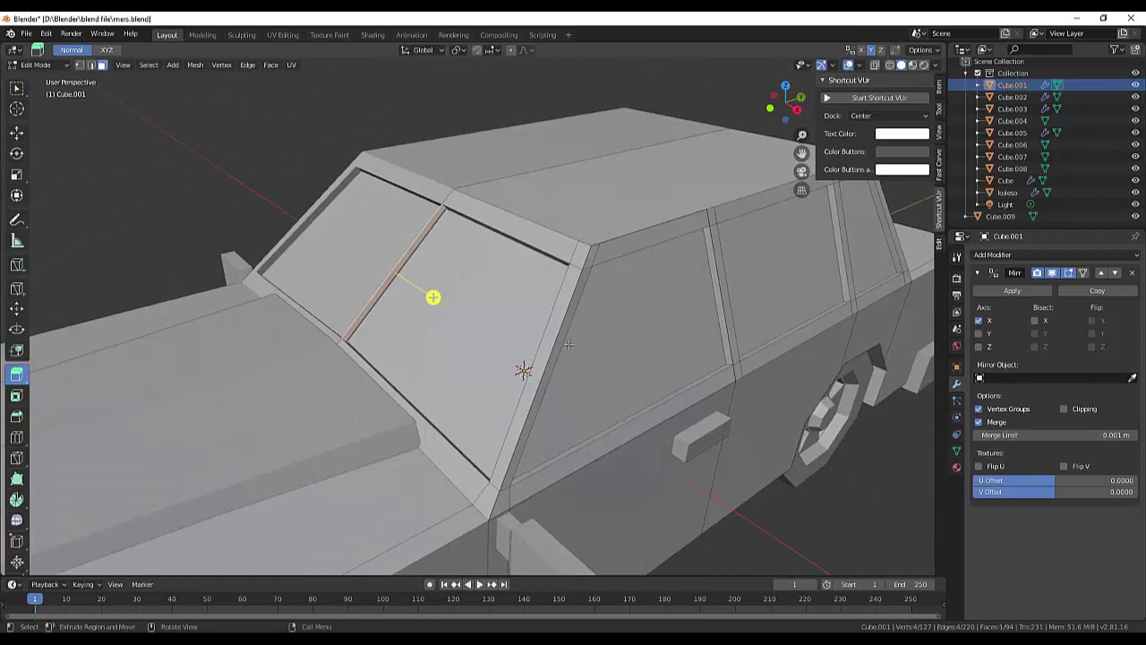
key("x")
left_click(516, 346)
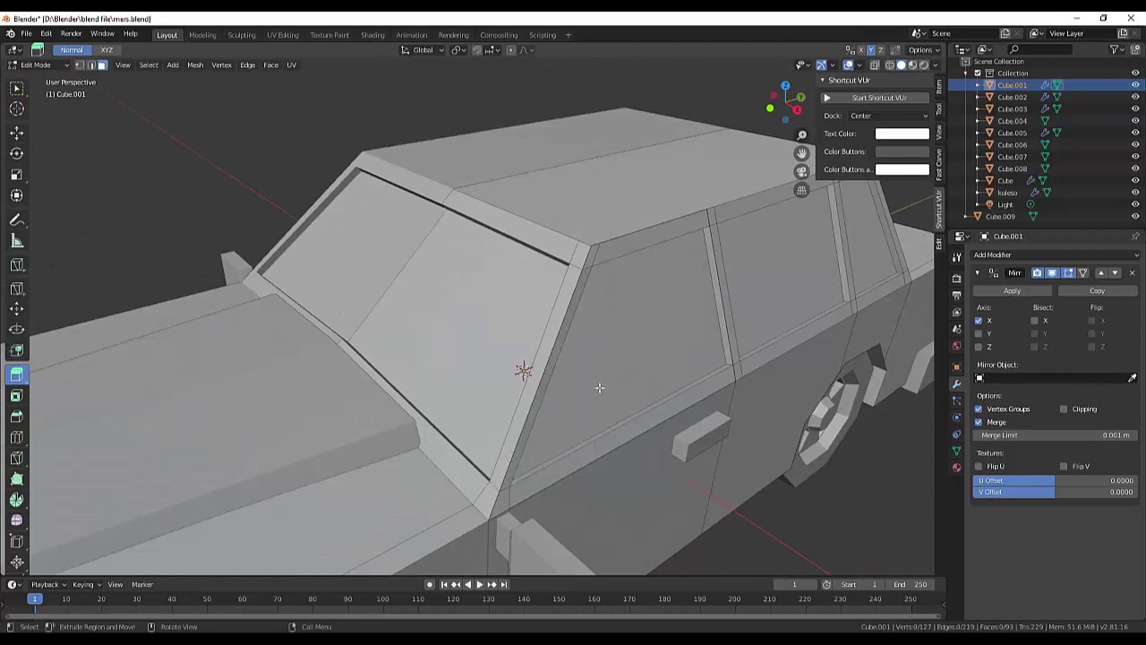
middle_click_drag(599, 387, 627, 404)
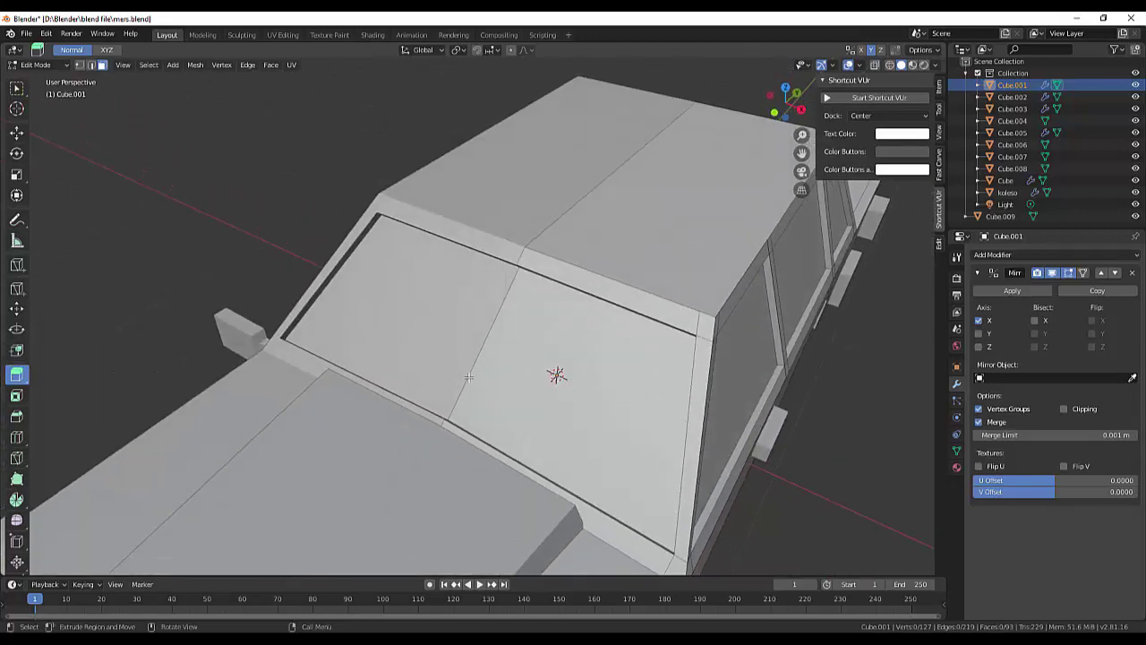
middle_click_drag(499, 391, 534, 402)
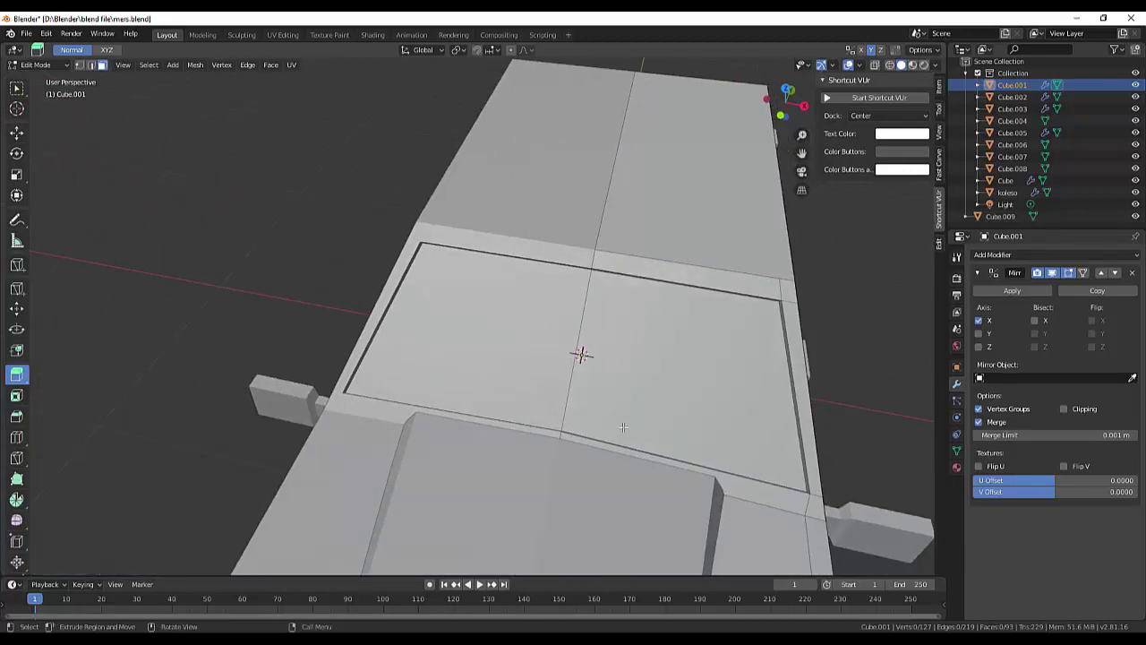
mouse_move(615, 421)
middle_mouse_down()
mouse_move(502, 367)
mouse_move(499, 404)
mouse_move(355, 357)
mouse_move(559, 365)
middle_mouse_up()
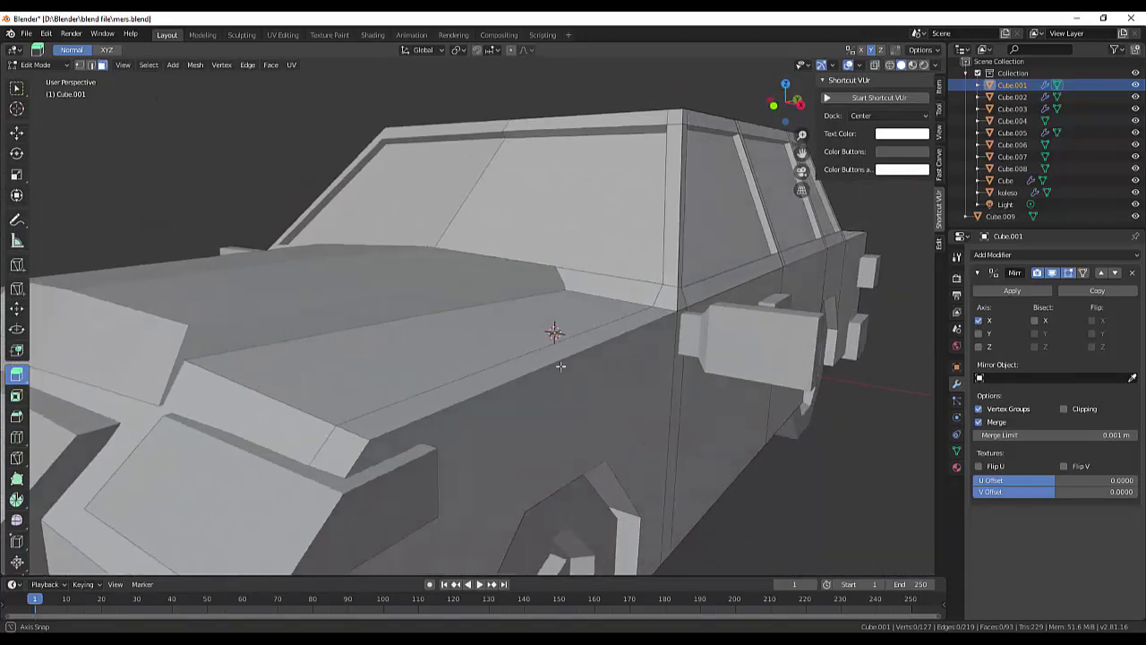
scroll(560, 365, "down", 5)
middle_click_drag(562, 405, 580, 413)
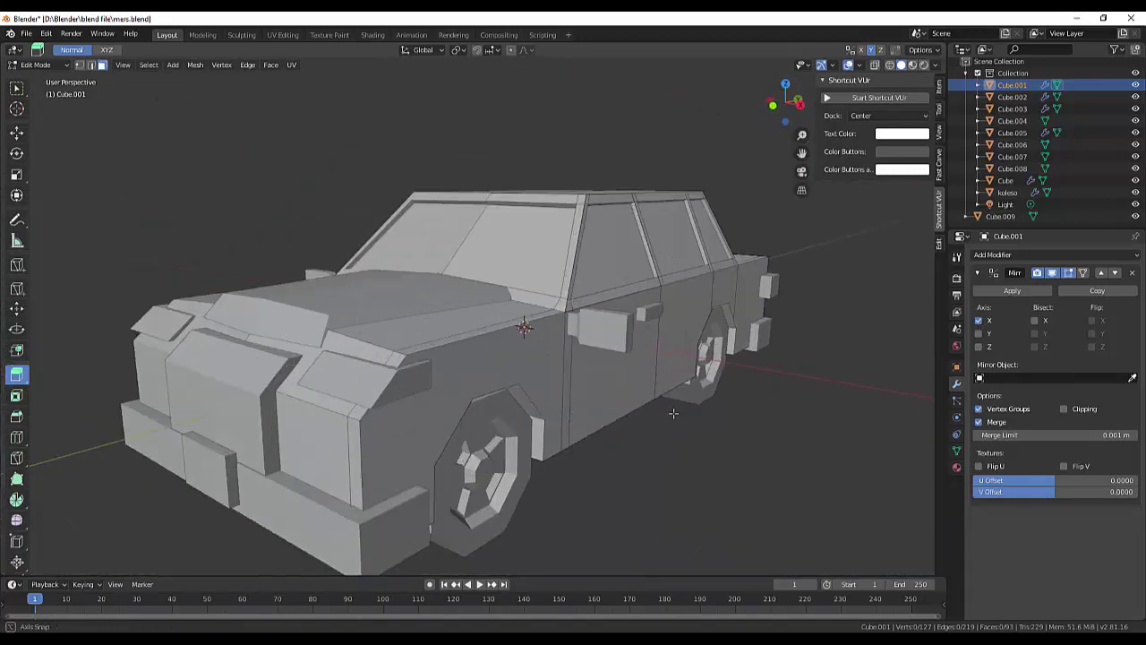
mouse_move(673, 413)
middle_mouse_down()
mouse_move(683, 435)
mouse_move(719, 440)
mouse_move(867, 428)
mouse_move(402, 227)
mouse_move(412, 335)
mouse_move(455, 334)
mouse_move(284, 413)
mouse_move(259, 411)
middle_mouse_up()
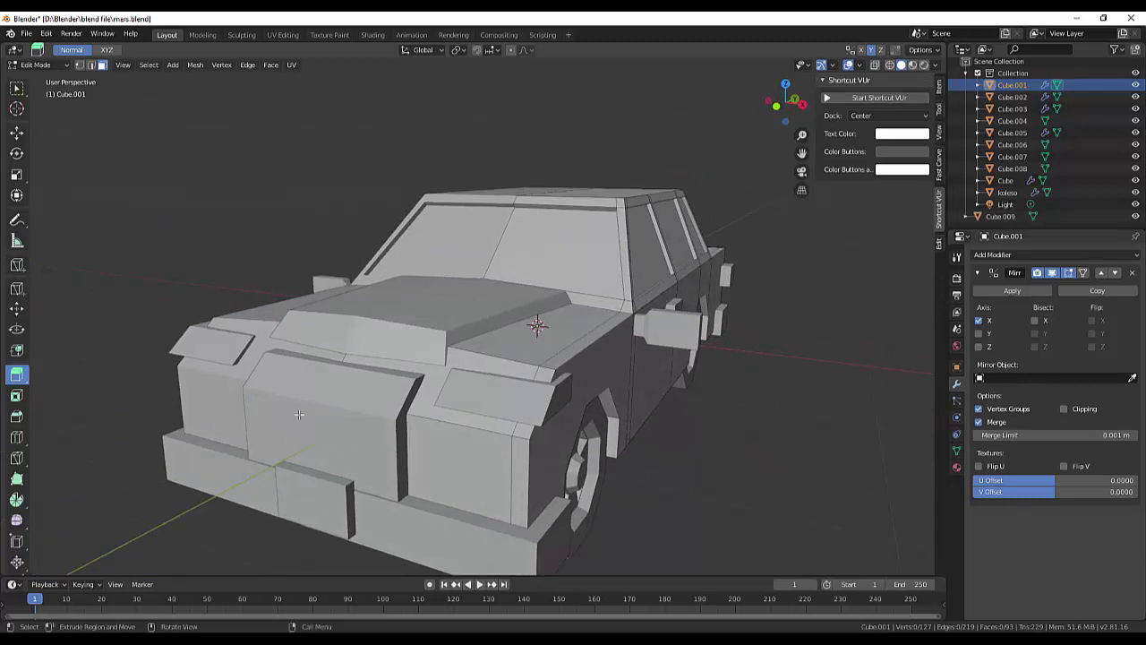
scroll(299, 415, "down", 5)
scroll(307, 415, "up", 4)
scroll(308, 414, "up", 2)
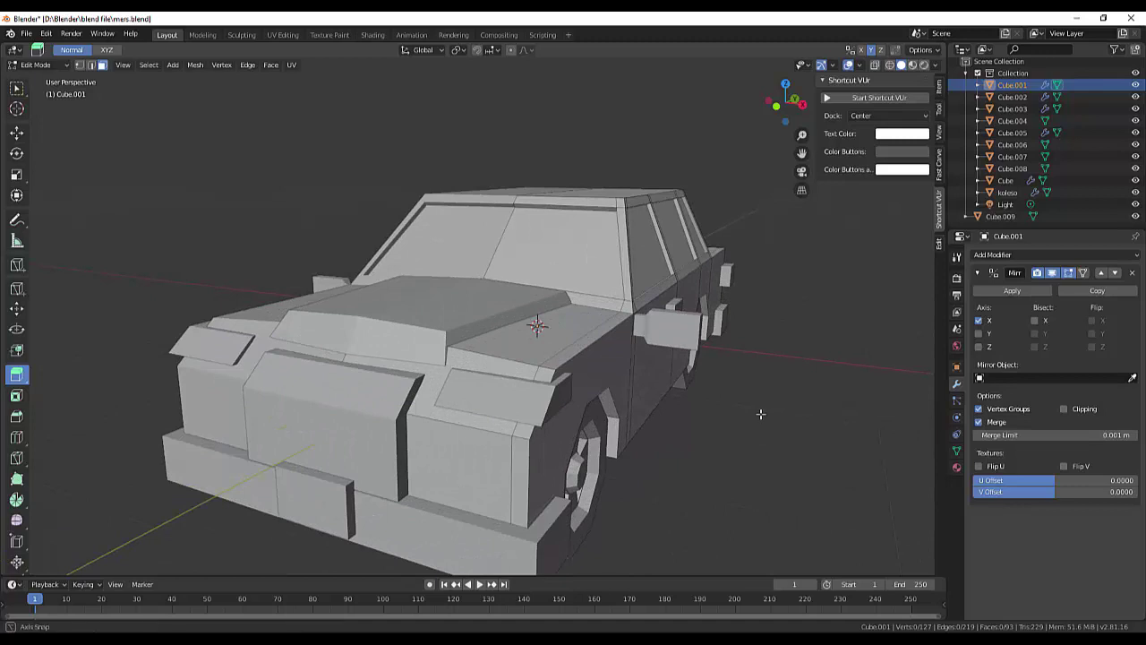
middle_click_drag(762, 413, 750, 417)
scroll(749, 418, "down", 1)
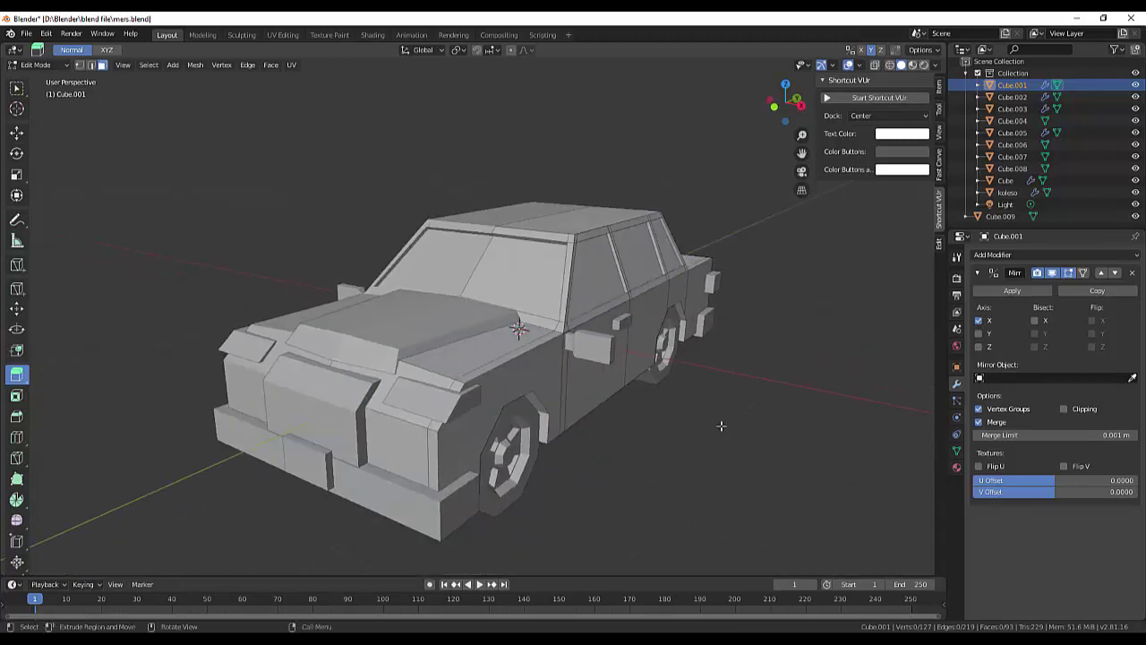